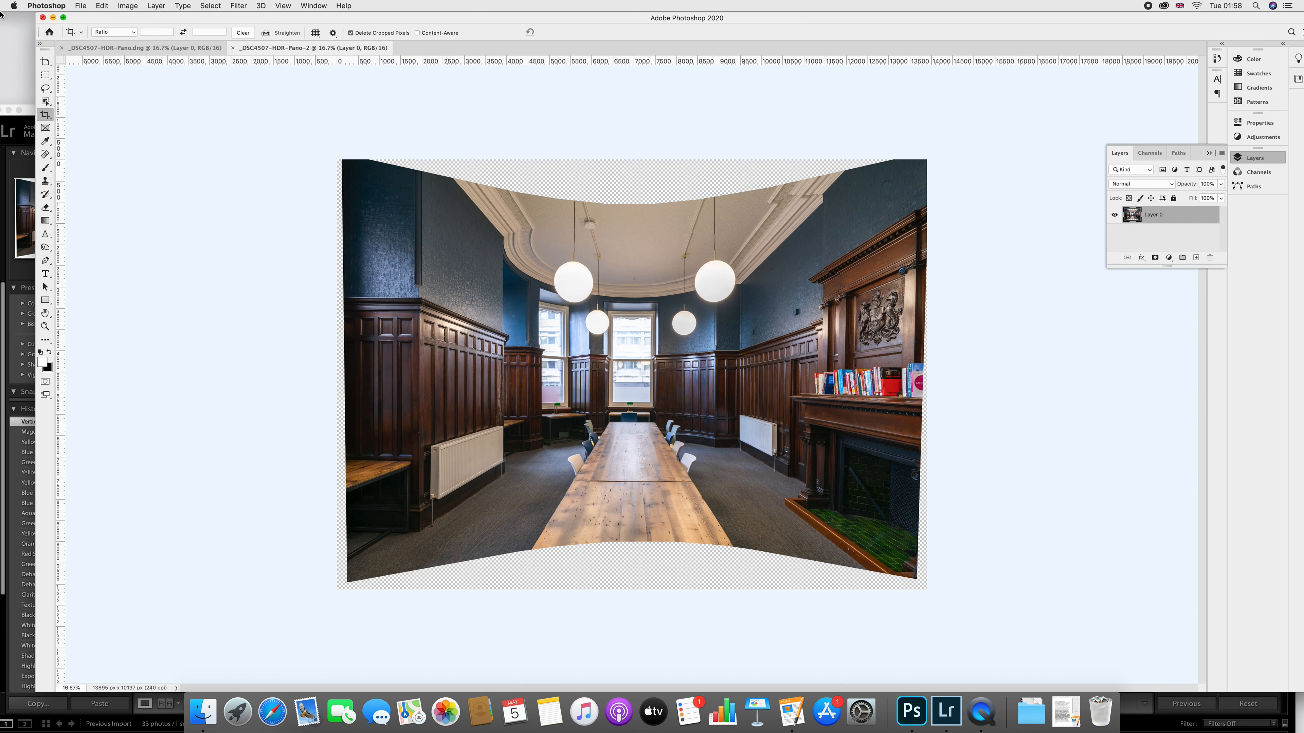
- Open Lens Correction for the stitched room panorama and set the camera model to ILCE-7RM2
click(63, 18)
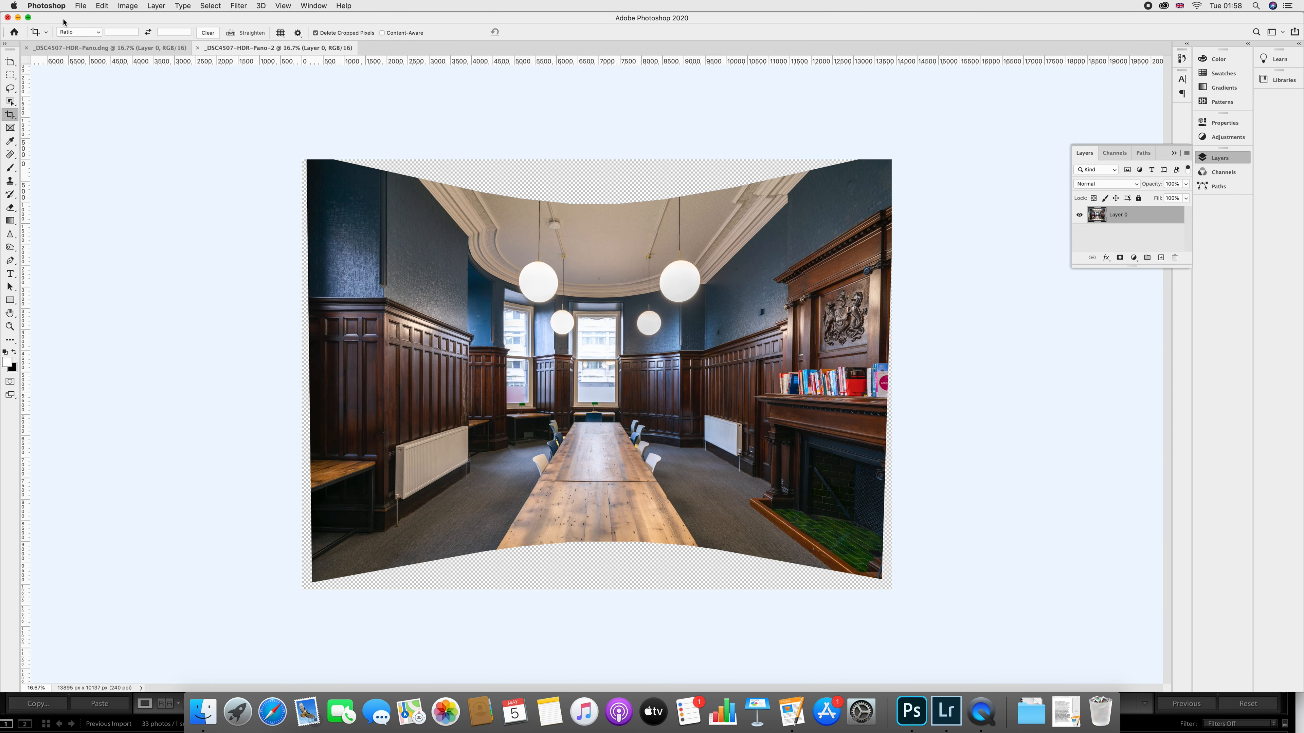
click(1174, 153)
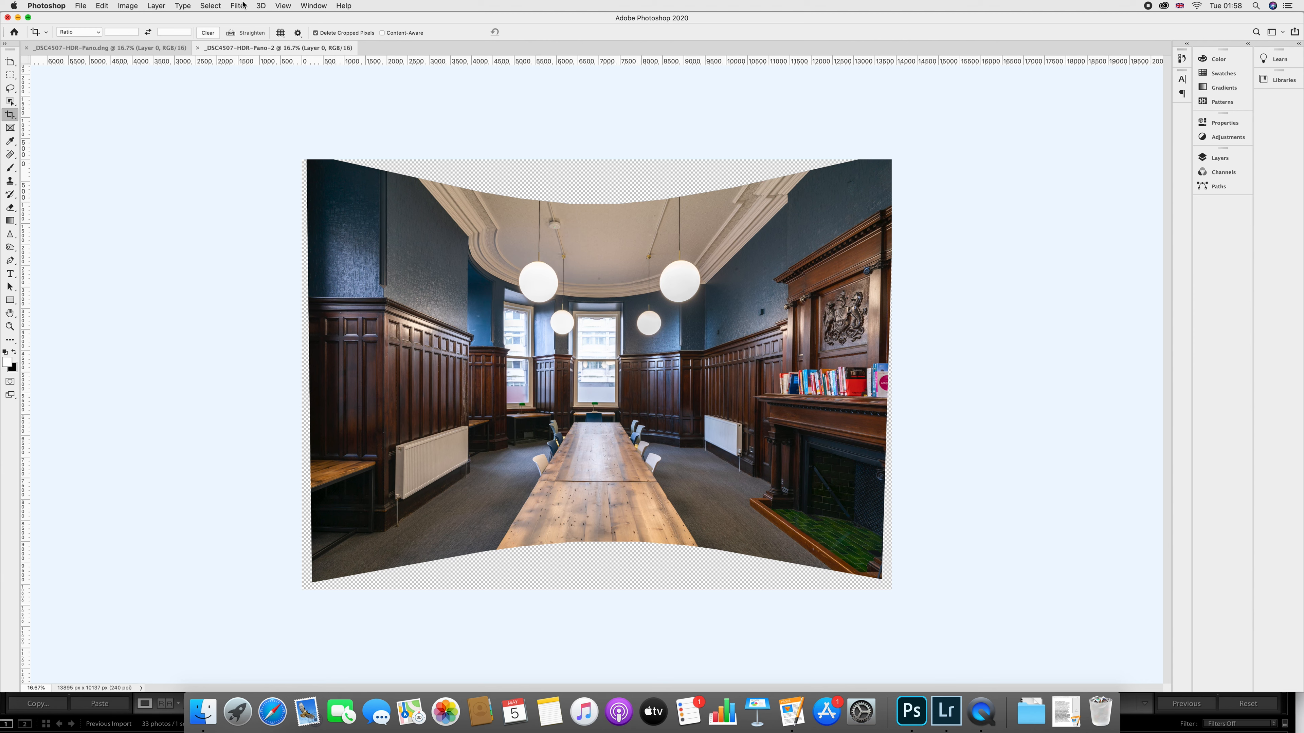
click(244, 6)
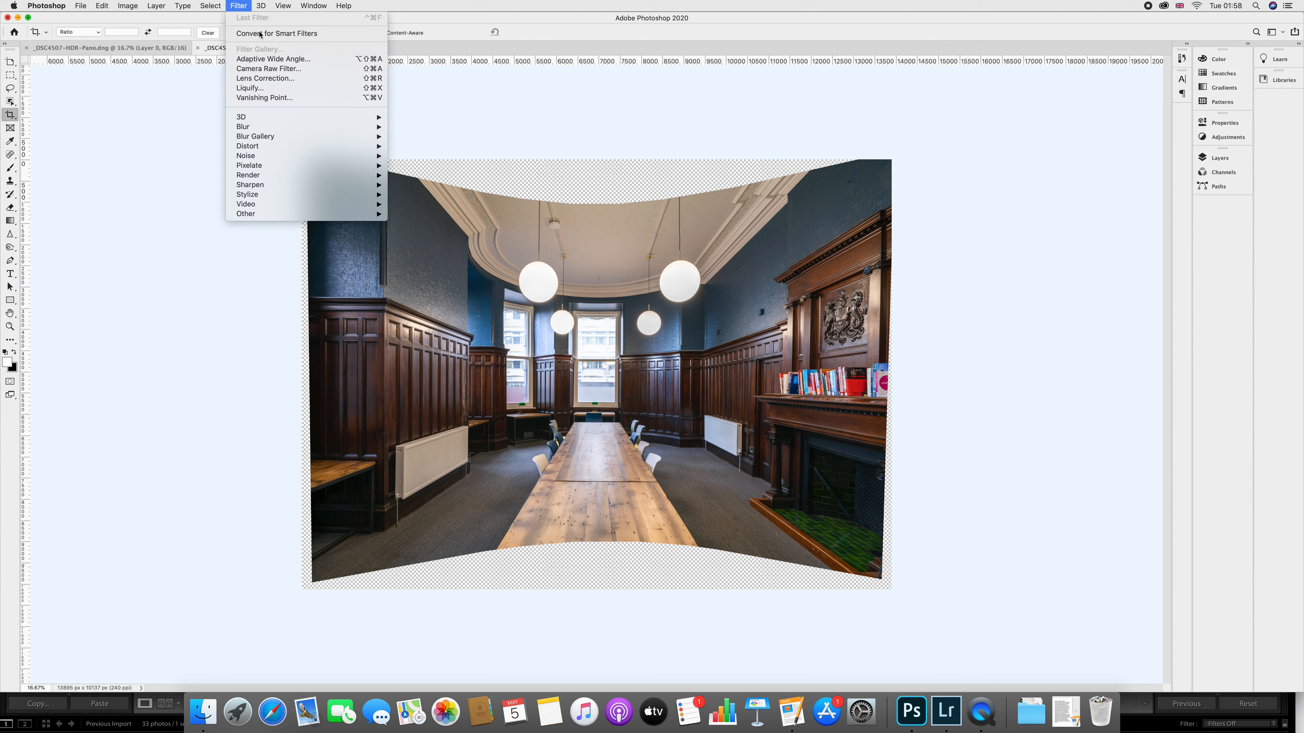
click(284, 81)
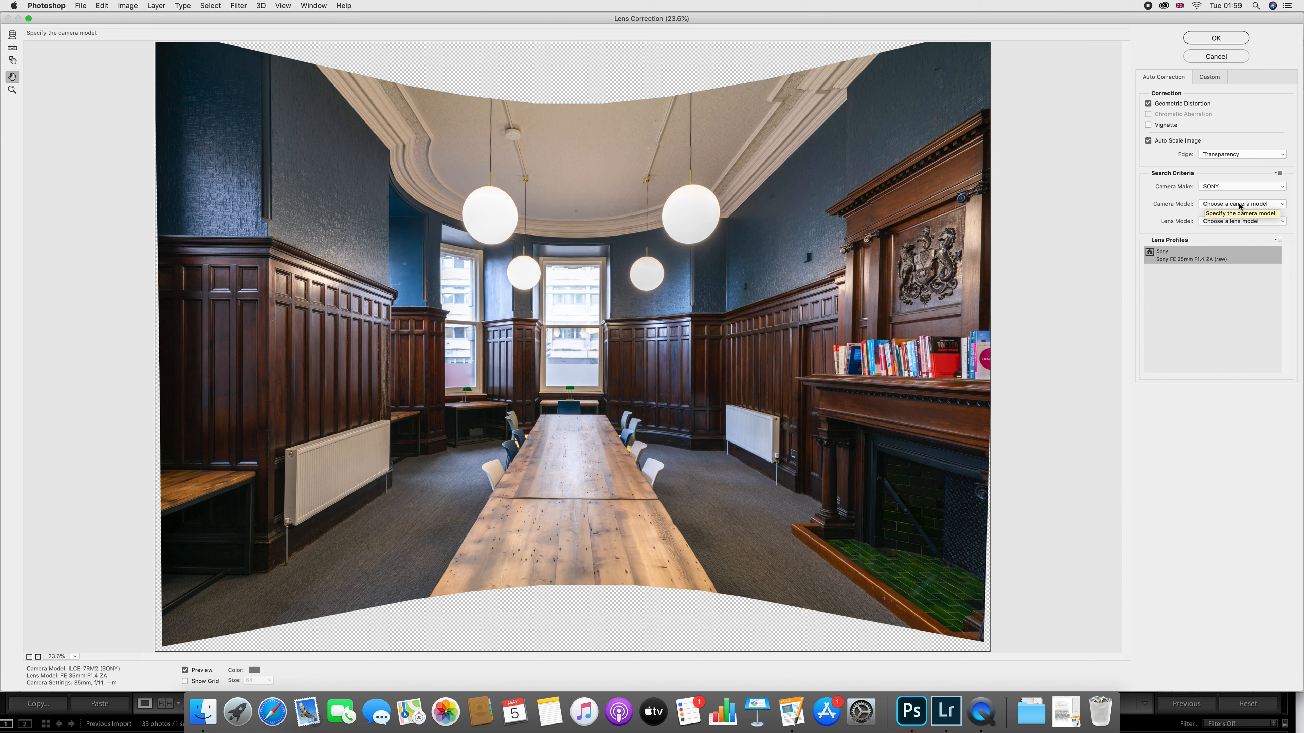
click(1239, 204)
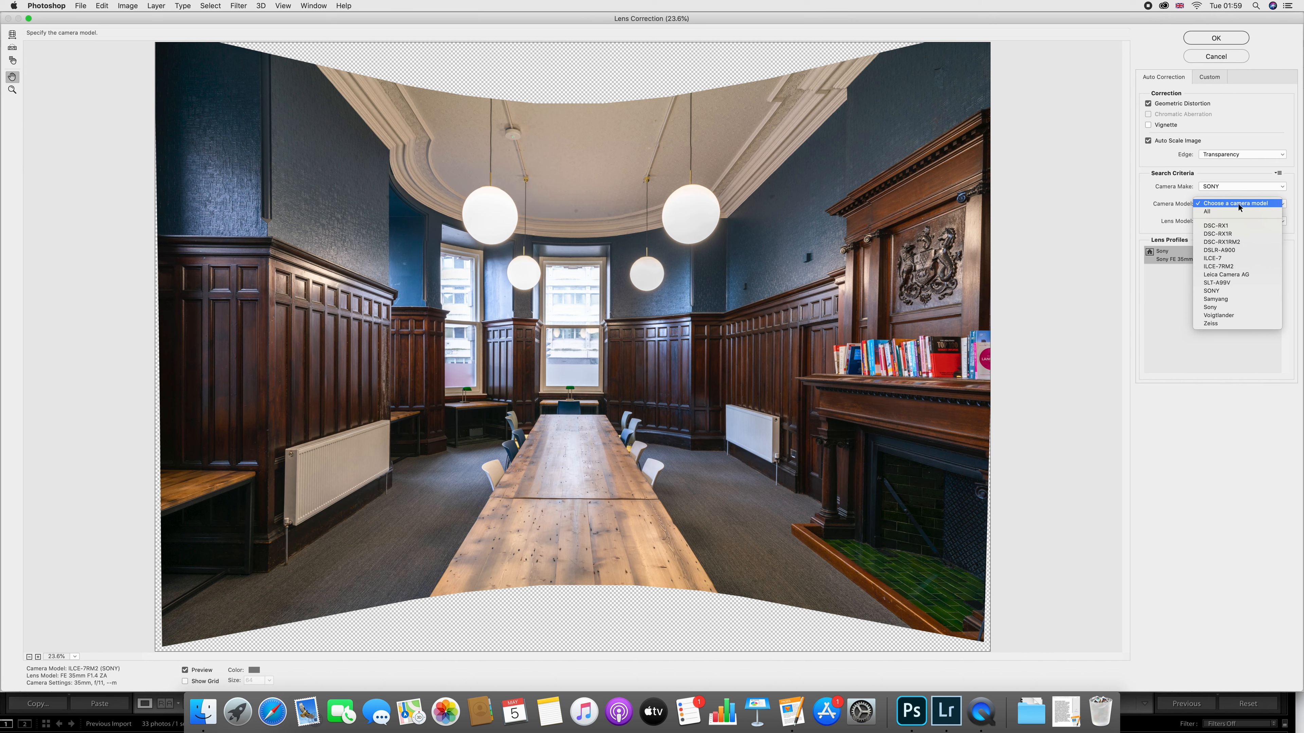
click(1233, 267)
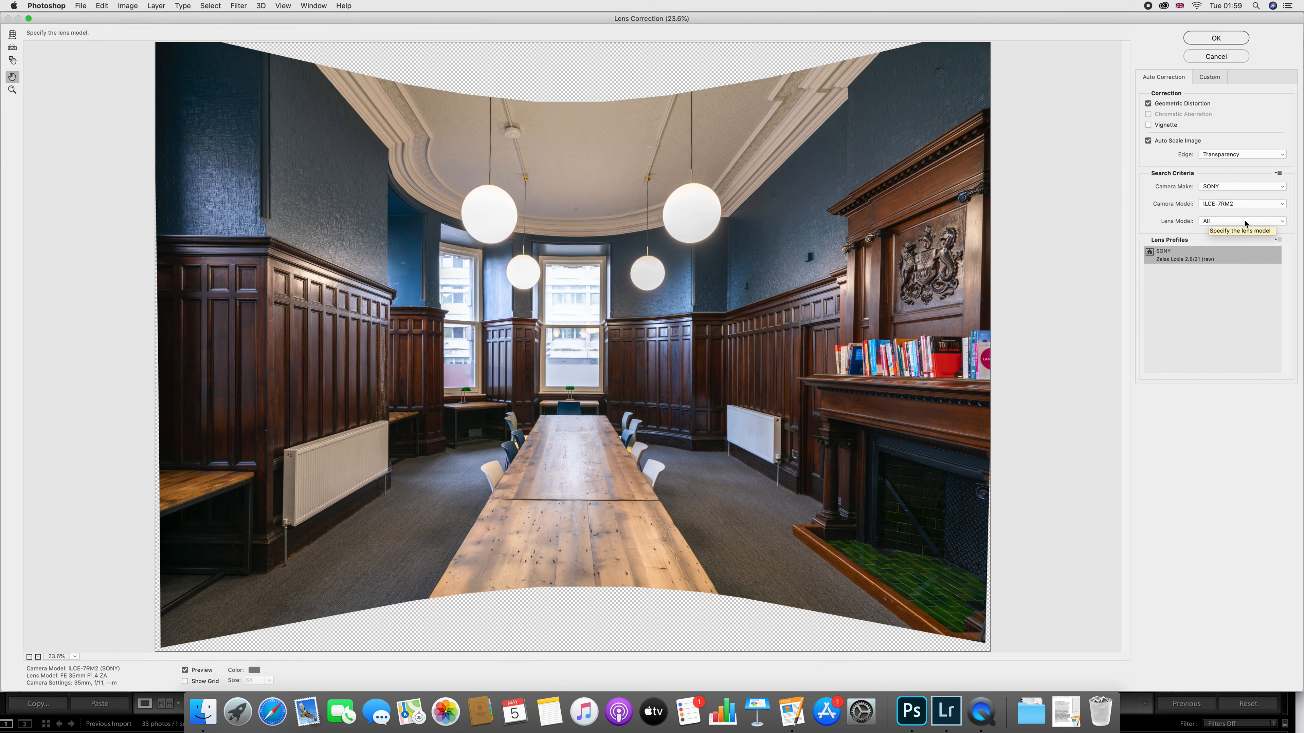
- Set the lens model to FE 35mm F1.4 ZA and apply the lens correction
click(1244, 224)
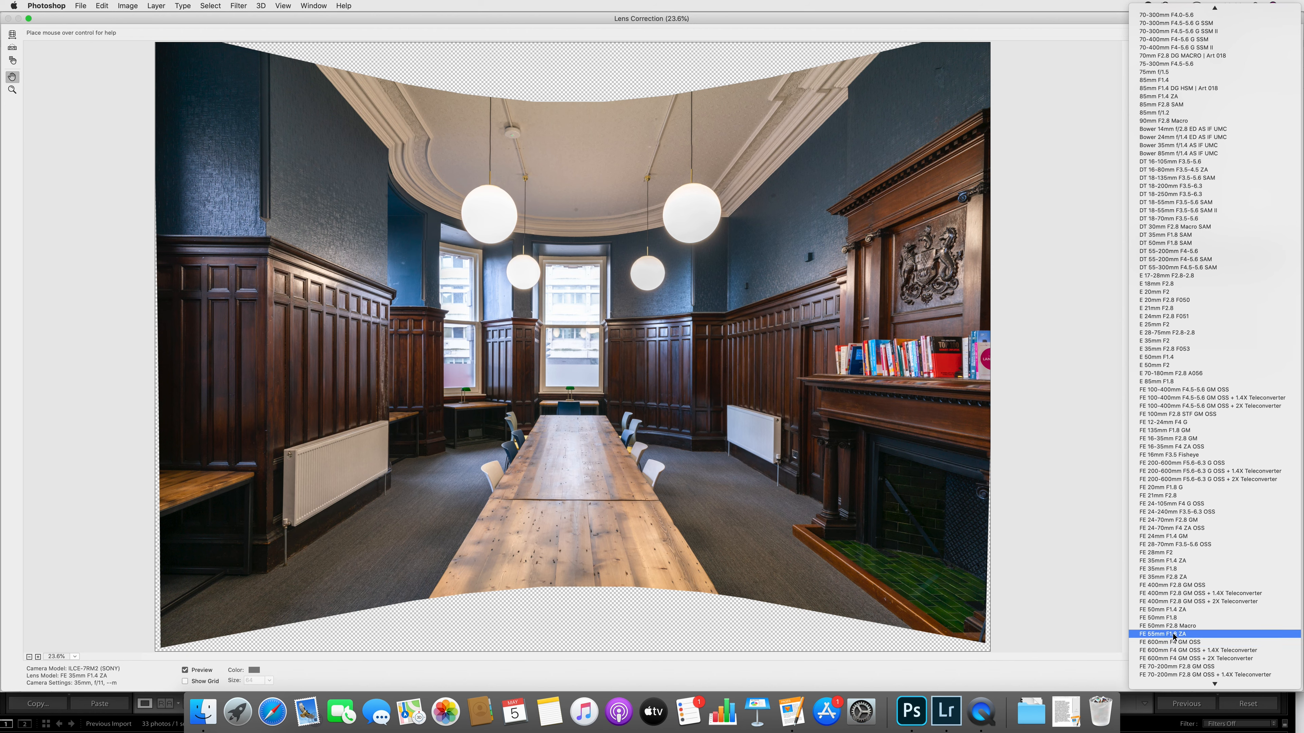
scroll(1189, 465, down, 3)
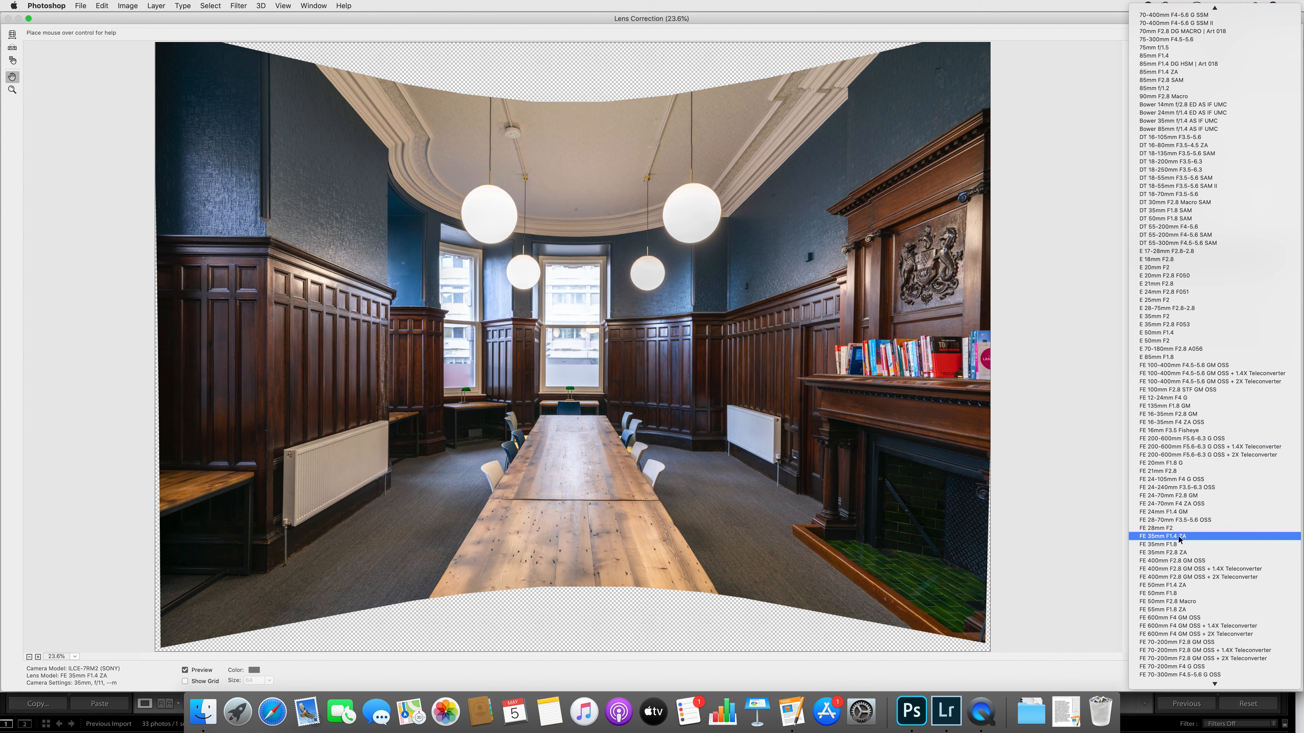
click(1179, 536)
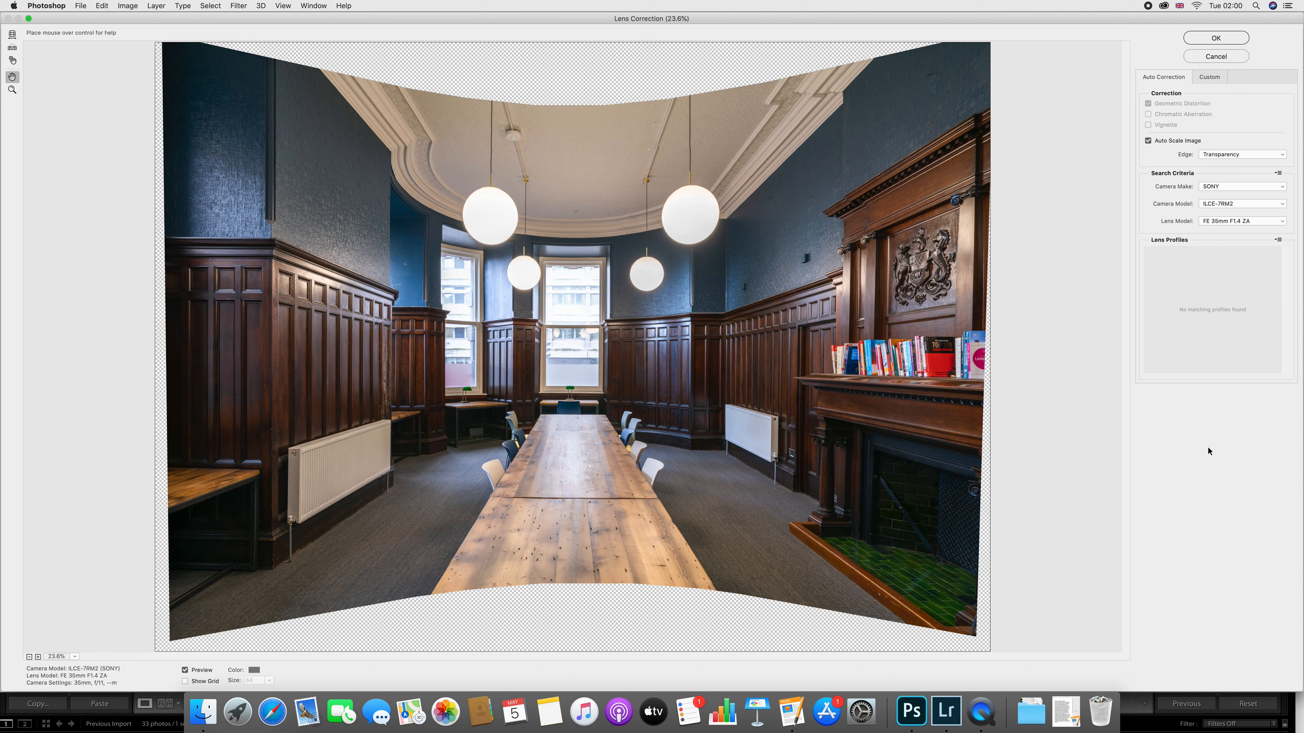
click(1202, 39)
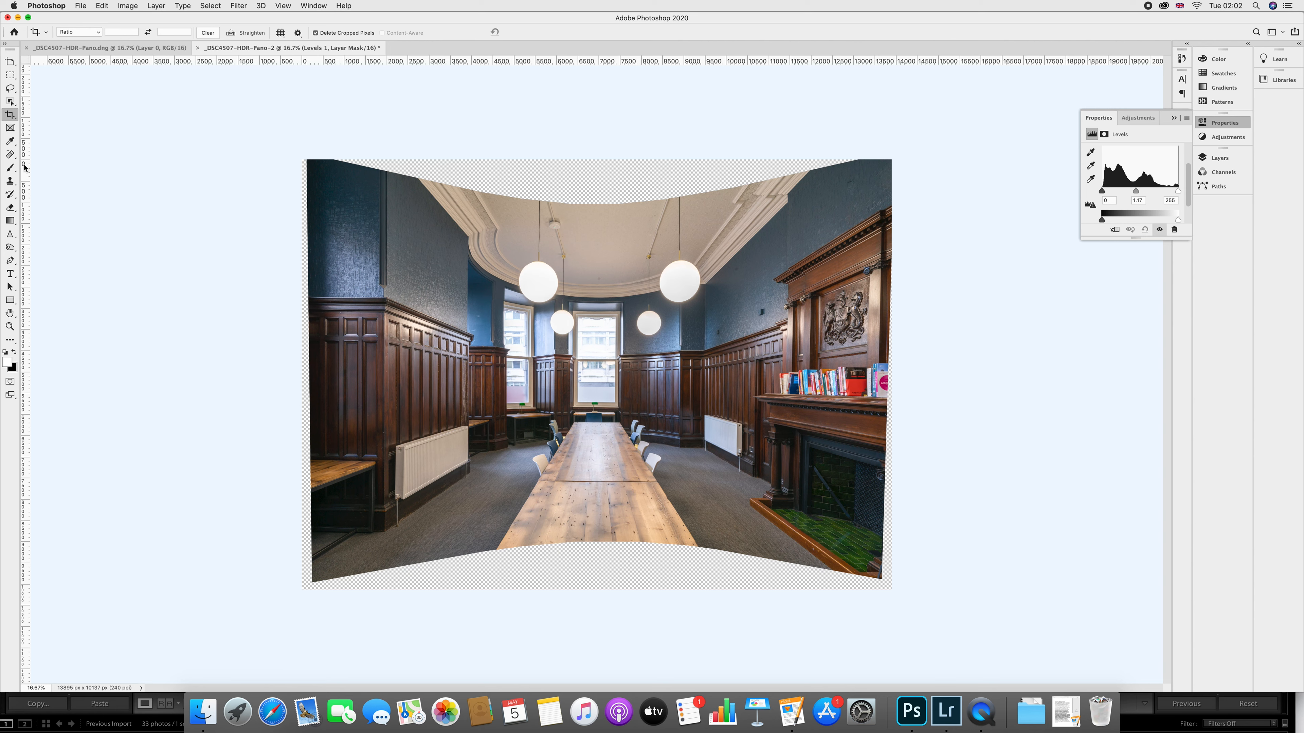
- Place vertical guides along the near and far corners of the wall with the large radiator and beside the narrow window
drag(25, 239, 384, 303)
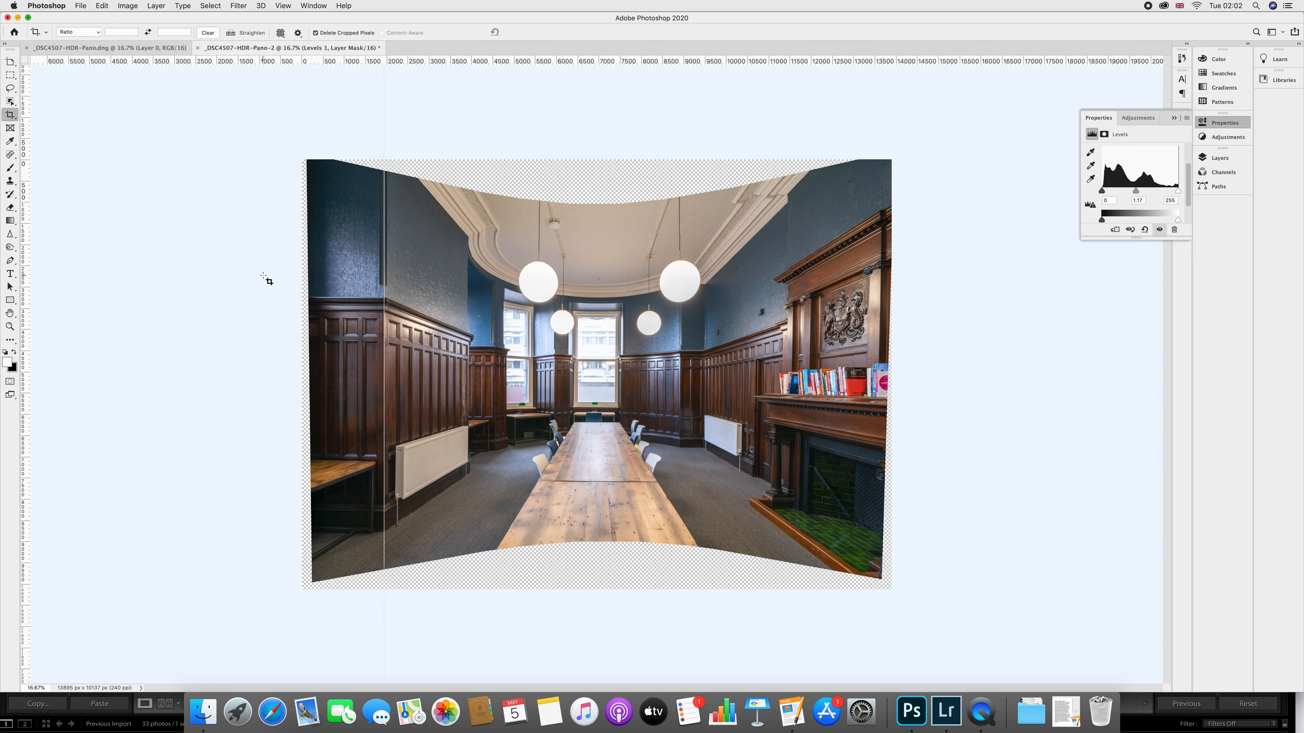
key(super)
click(1222, 137)
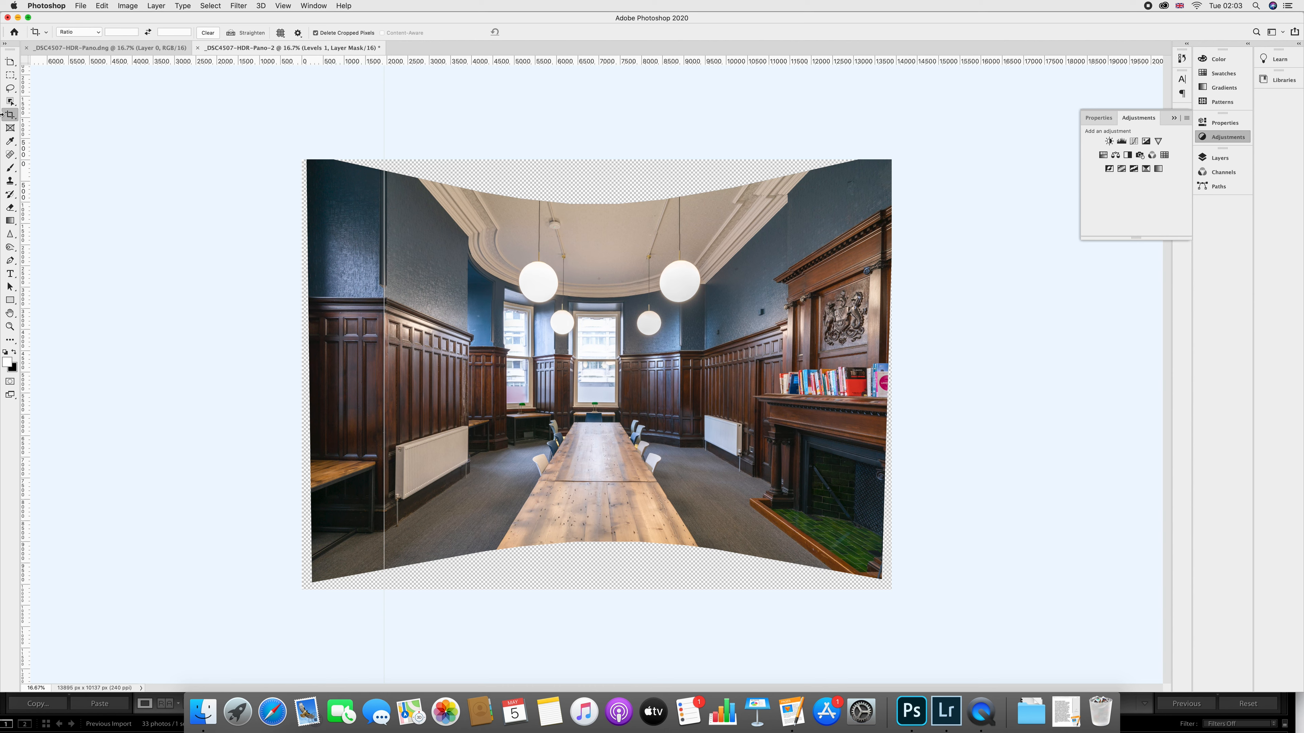
key(super+0)
key(super+plus)
key(super+minus)
drag(24, 172, 468, 187)
drag(29, 225, 504, 252)
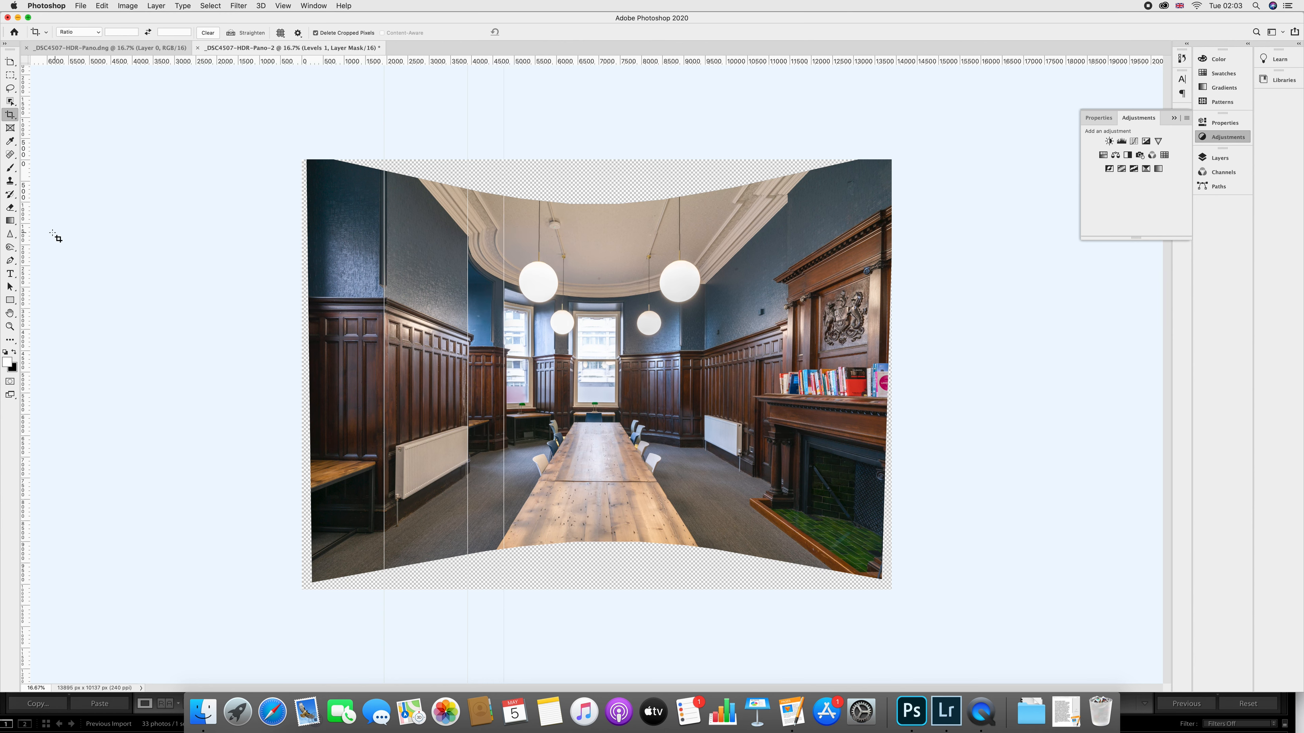
- Place vertical guides beside the central window's far edge, at the corner near the small radiator, and along the fireplace's near edge
drag(29, 237, 623, 282)
drag(26, 248, 705, 312)
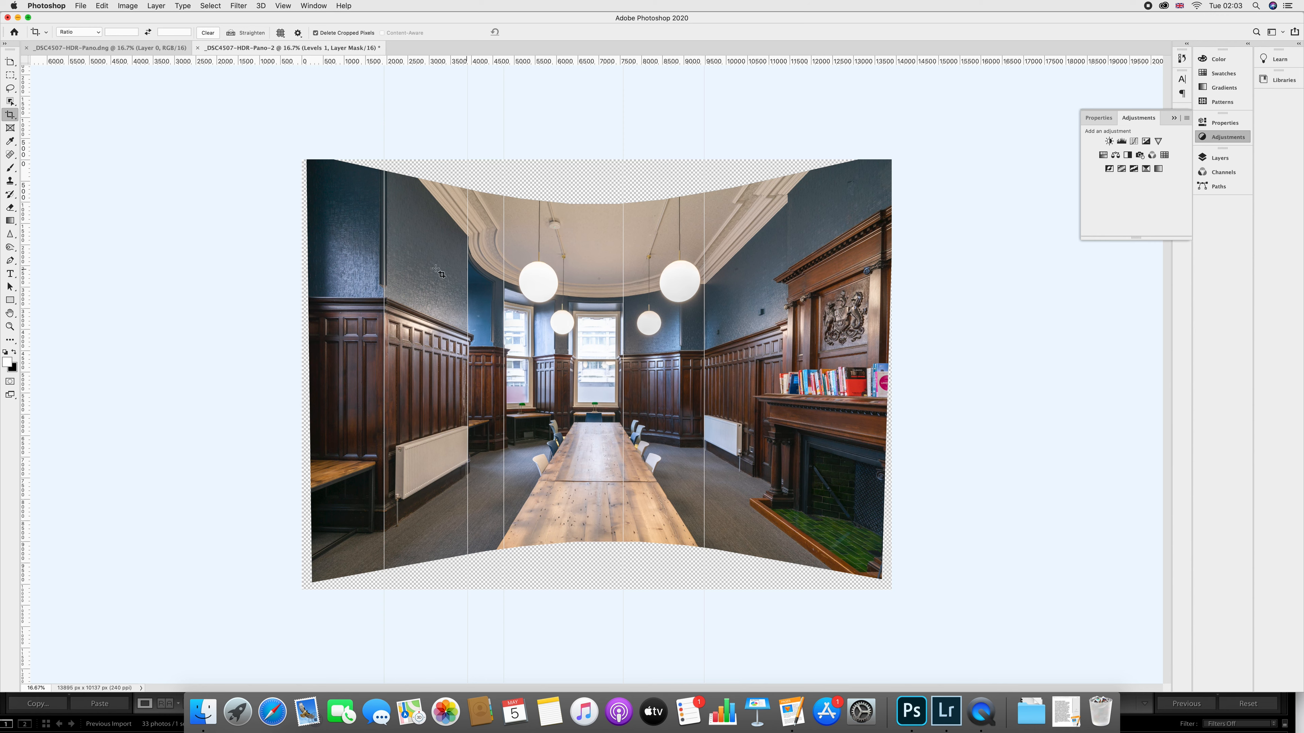
drag(28, 259, 786, 321)
click(1174, 118)
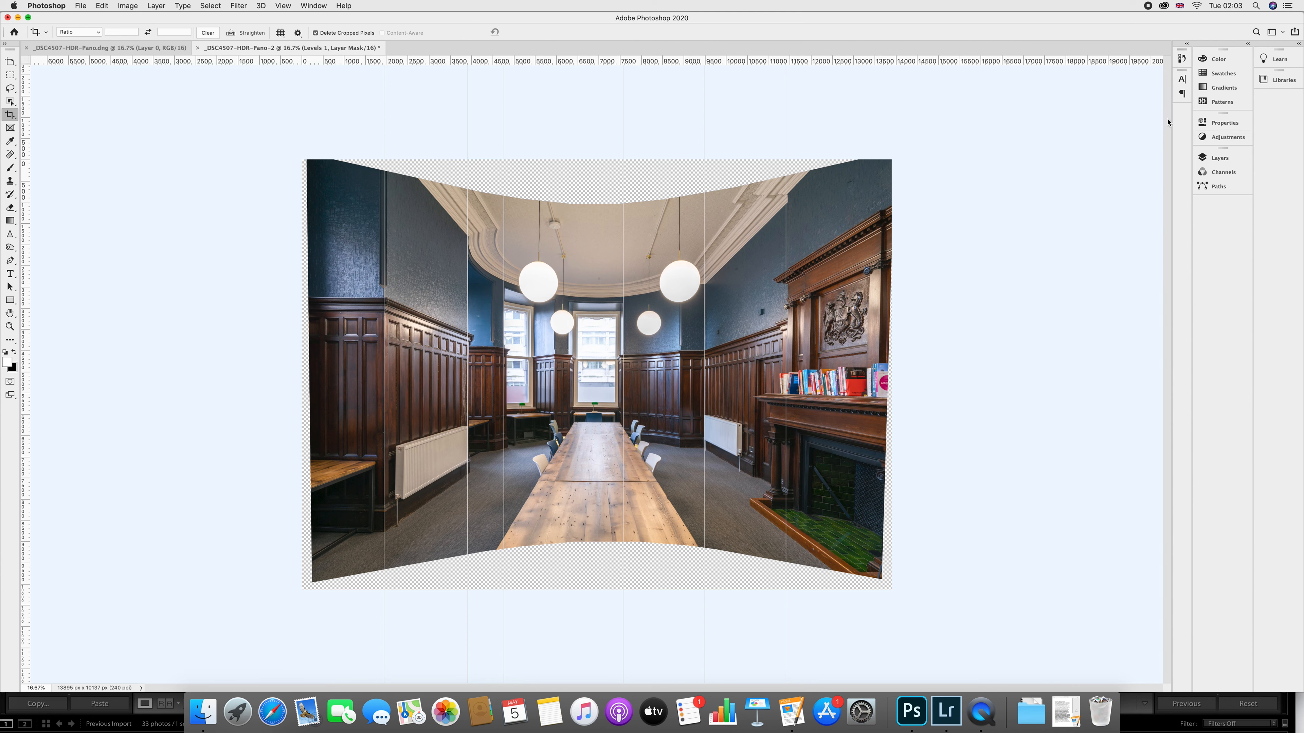
- Skew Layer 0 by pulling its lower-right corner slightly outward, with a vertical guide added through the fireplace for reference
click(104, 6)
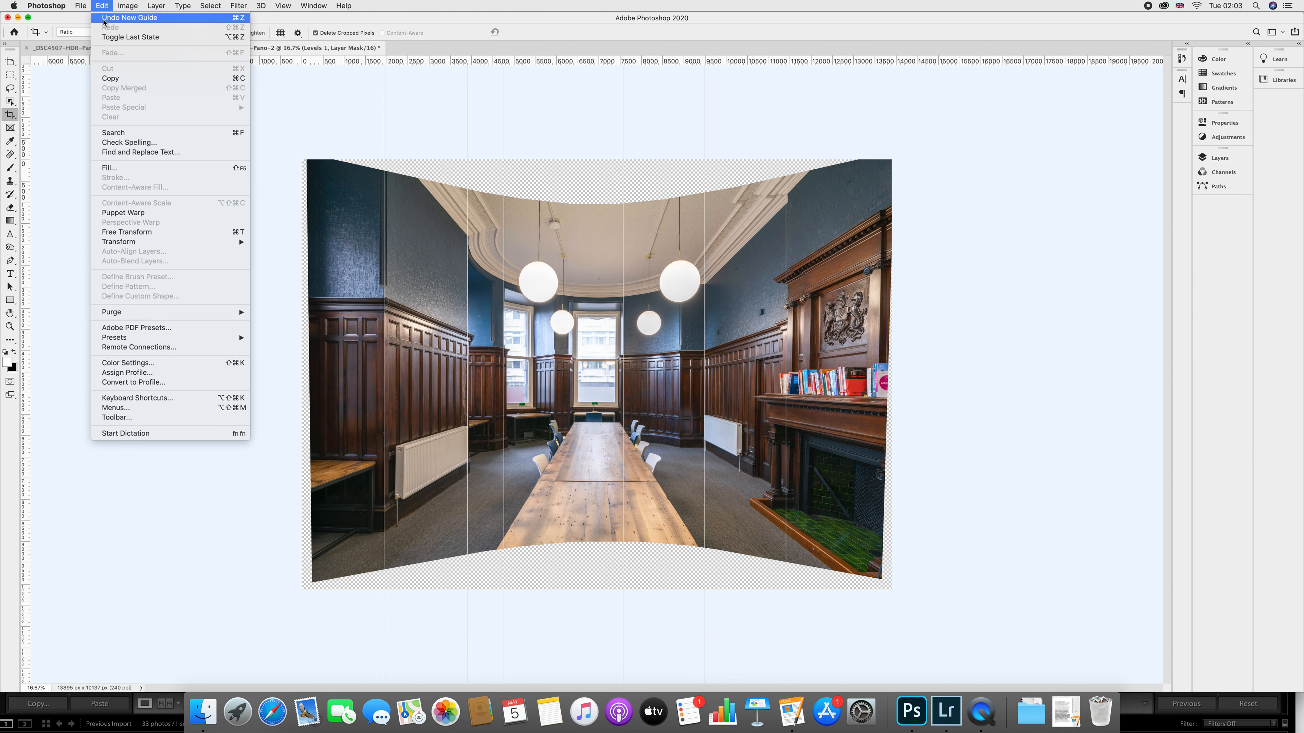
mouse_move(173, 240)
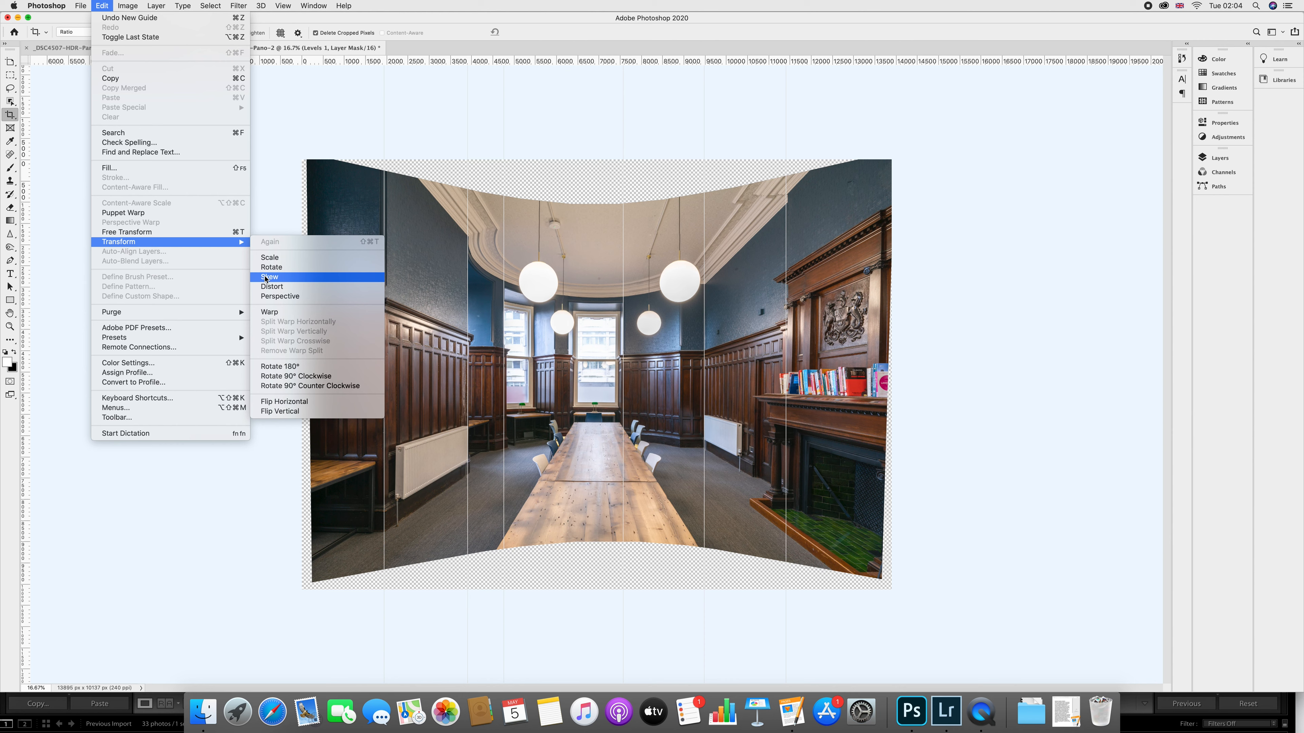
click(266, 277)
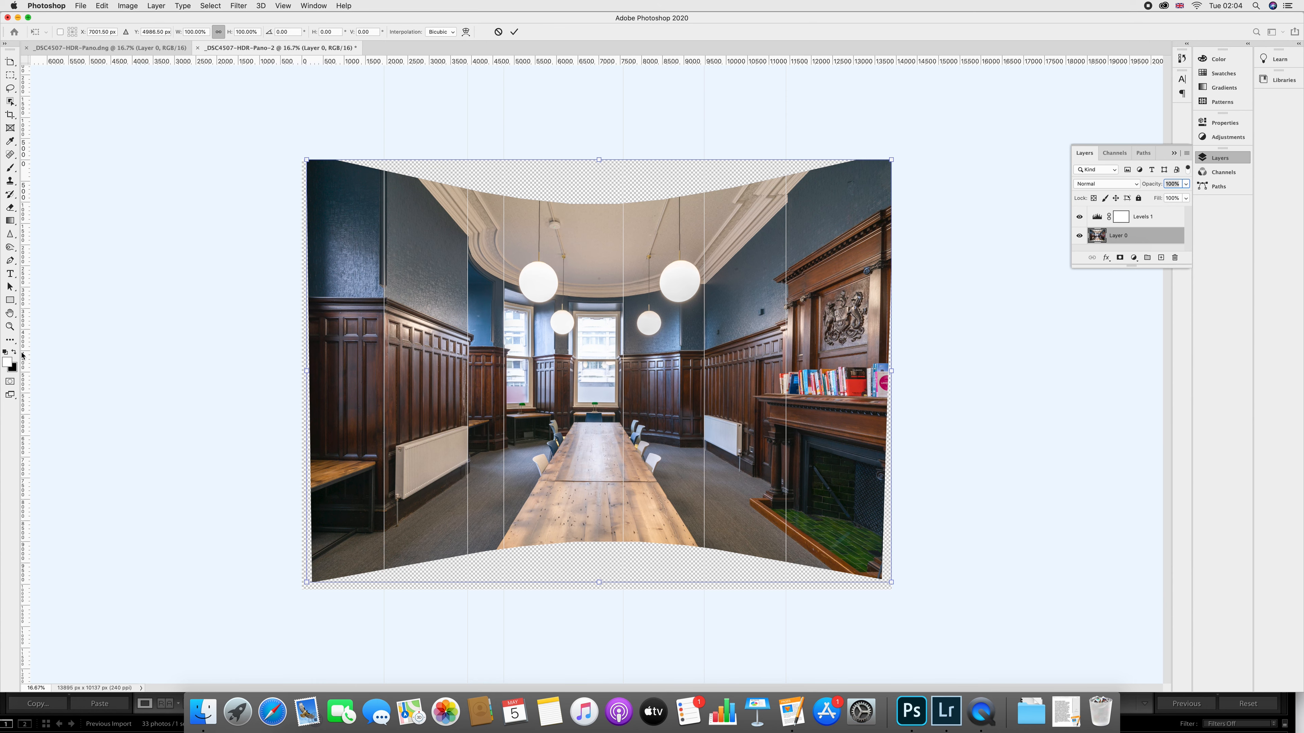
drag(23, 357, 803, 410)
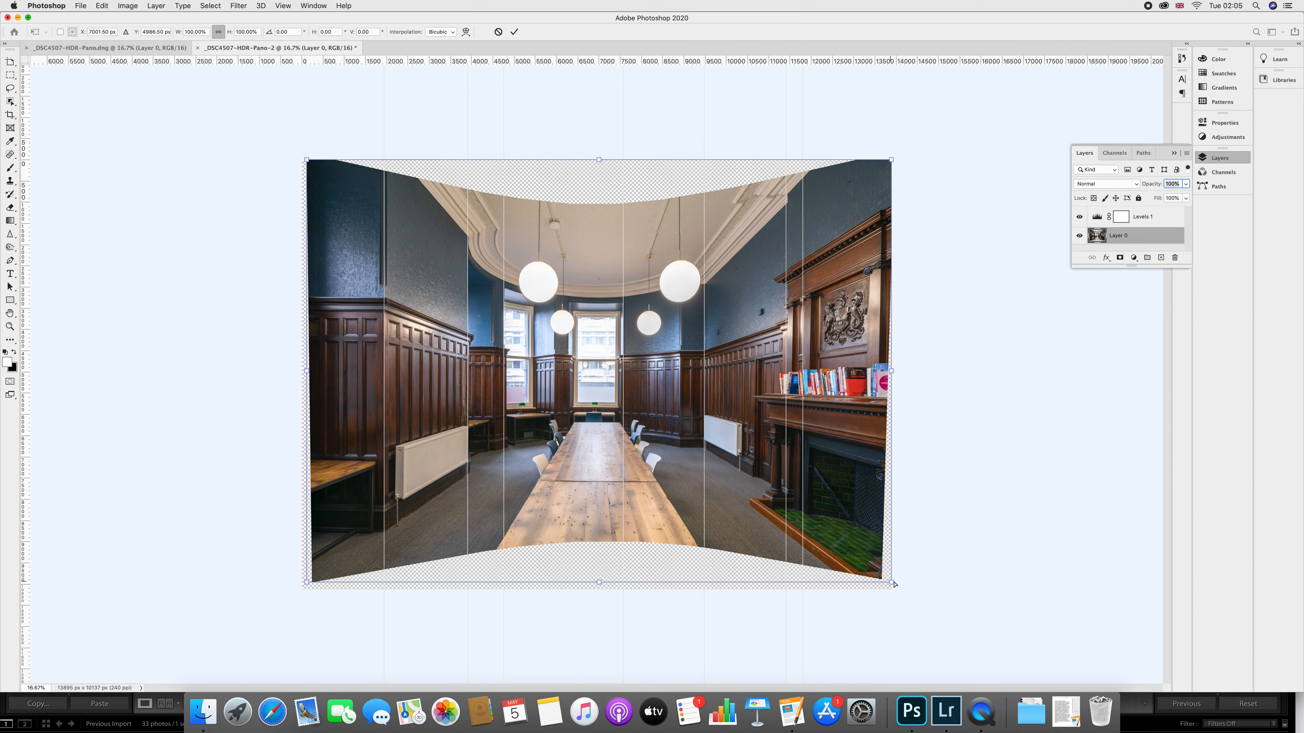
drag(896, 585, 901, 582)
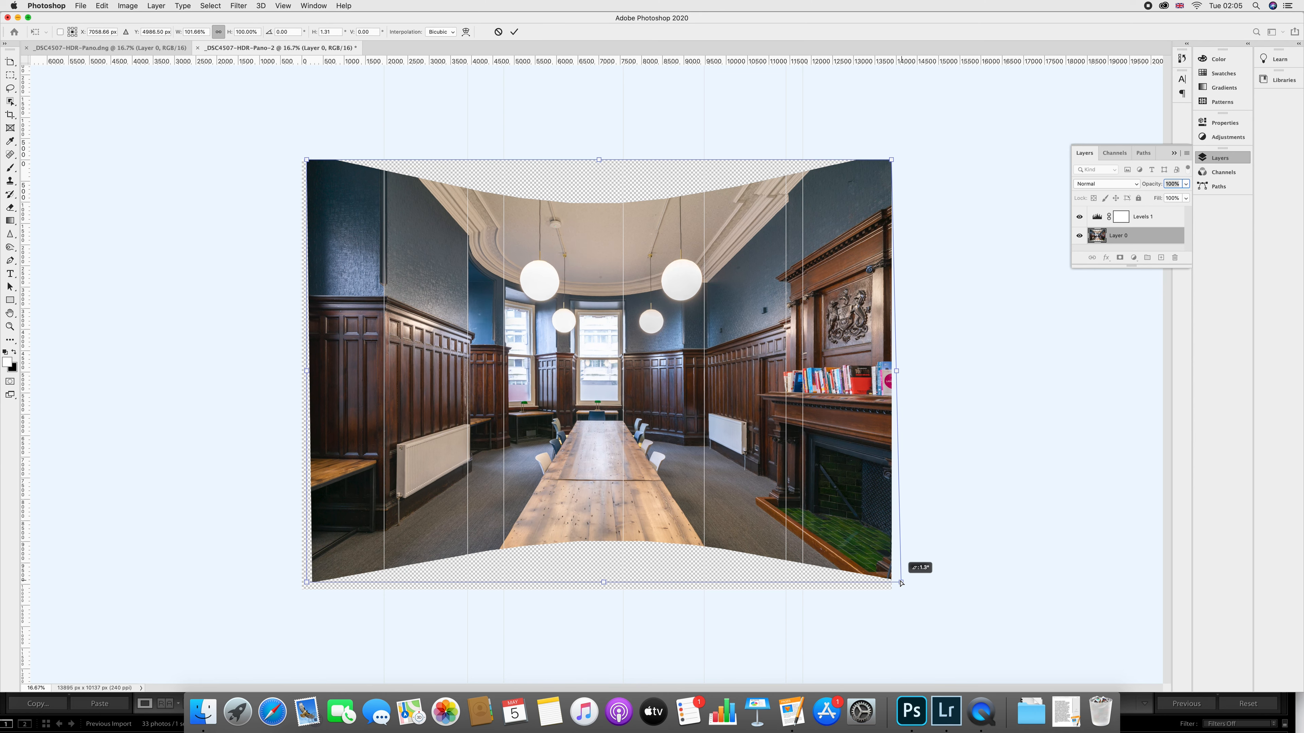
drag(894, 161, 891, 161)
drag(902, 584, 900, 583)
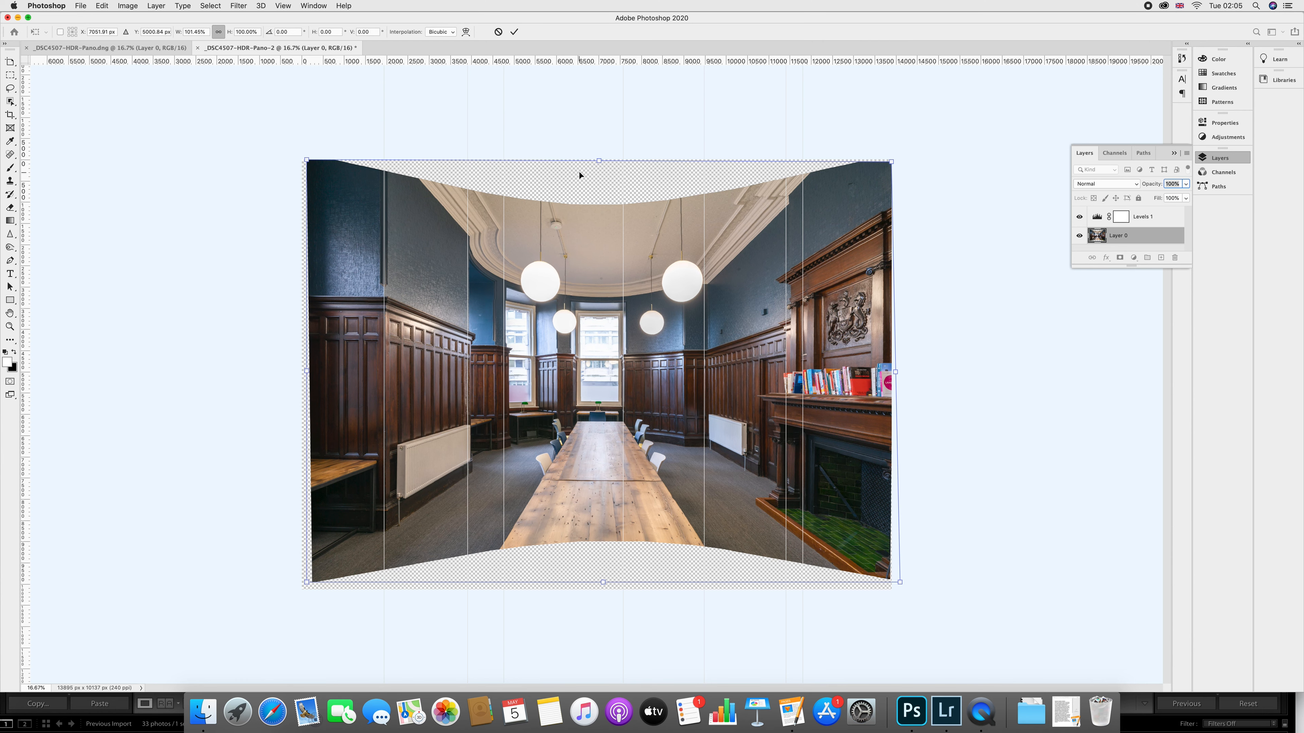
- Add horizontal guides at the table's far end and middle joint, and vertical guides near the narrow window and through the fireplace's outer column
drag(605, 63, 619, 422)
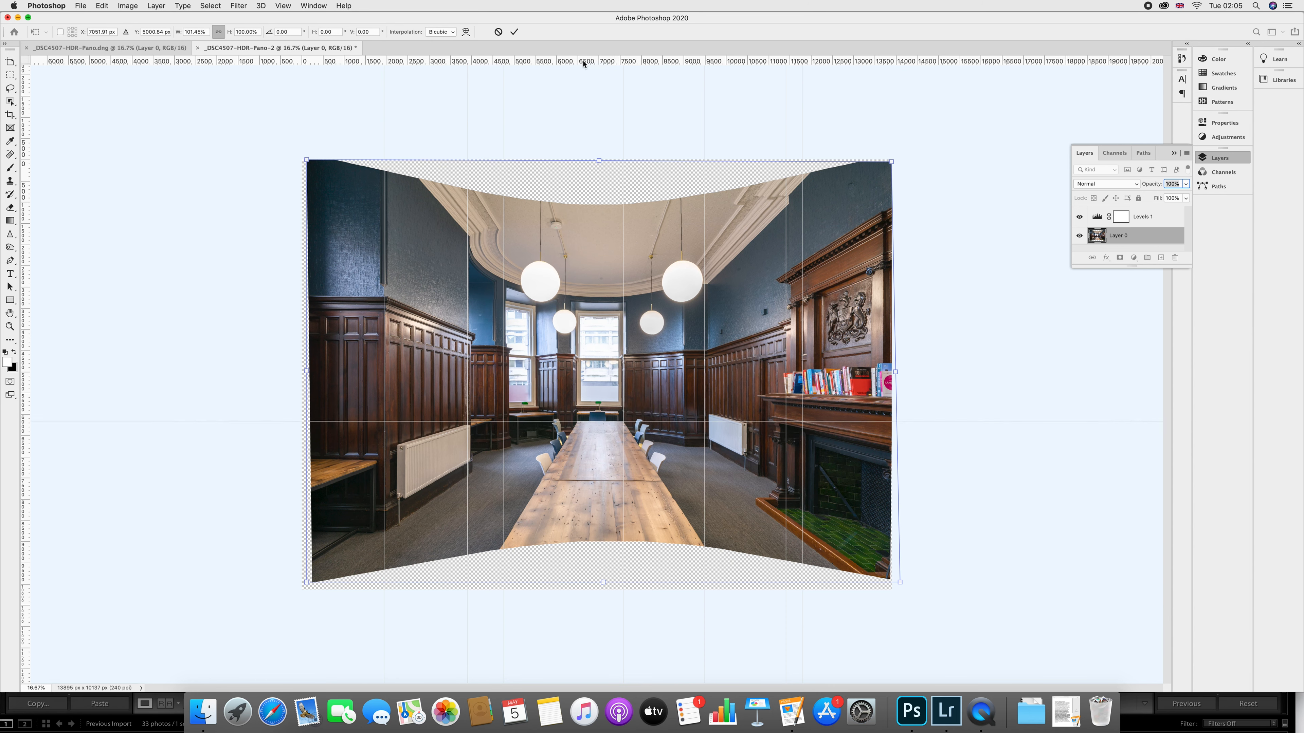
drag(584, 64, 618, 481)
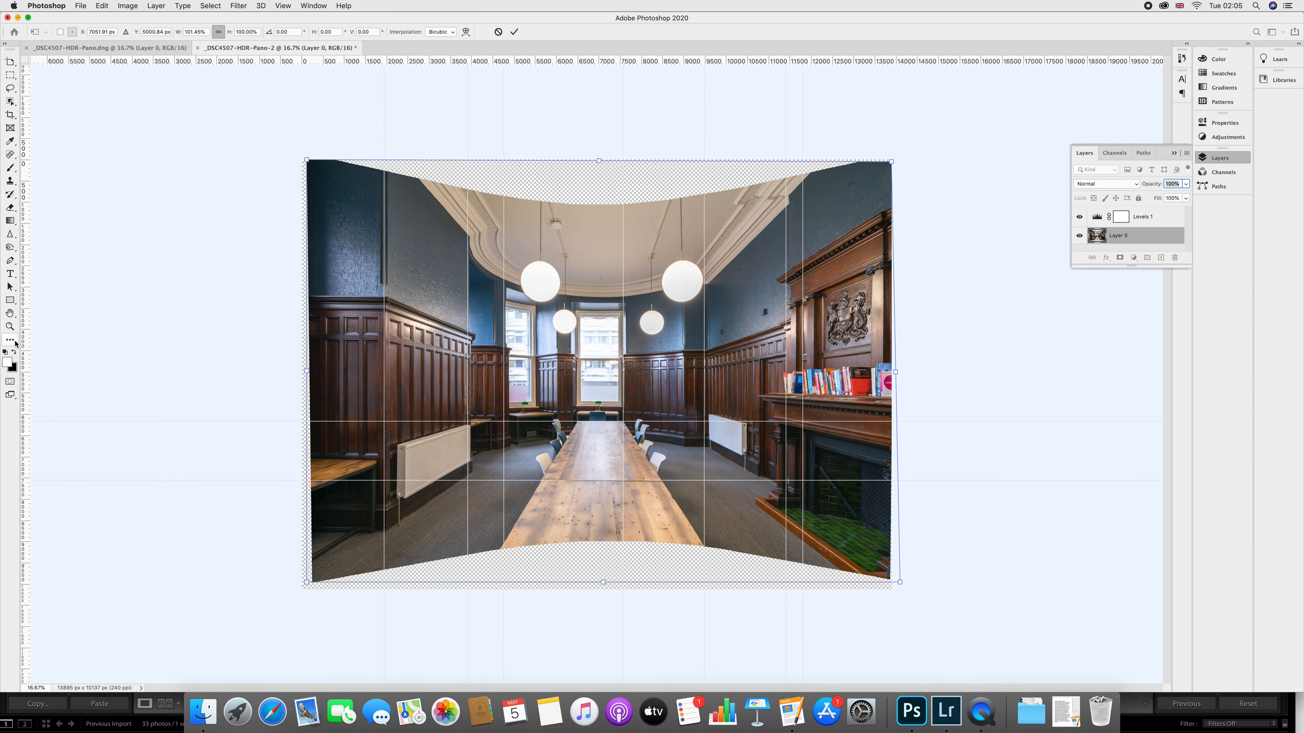
drag(23, 341, 494, 392)
drag(26, 365, 872, 409)
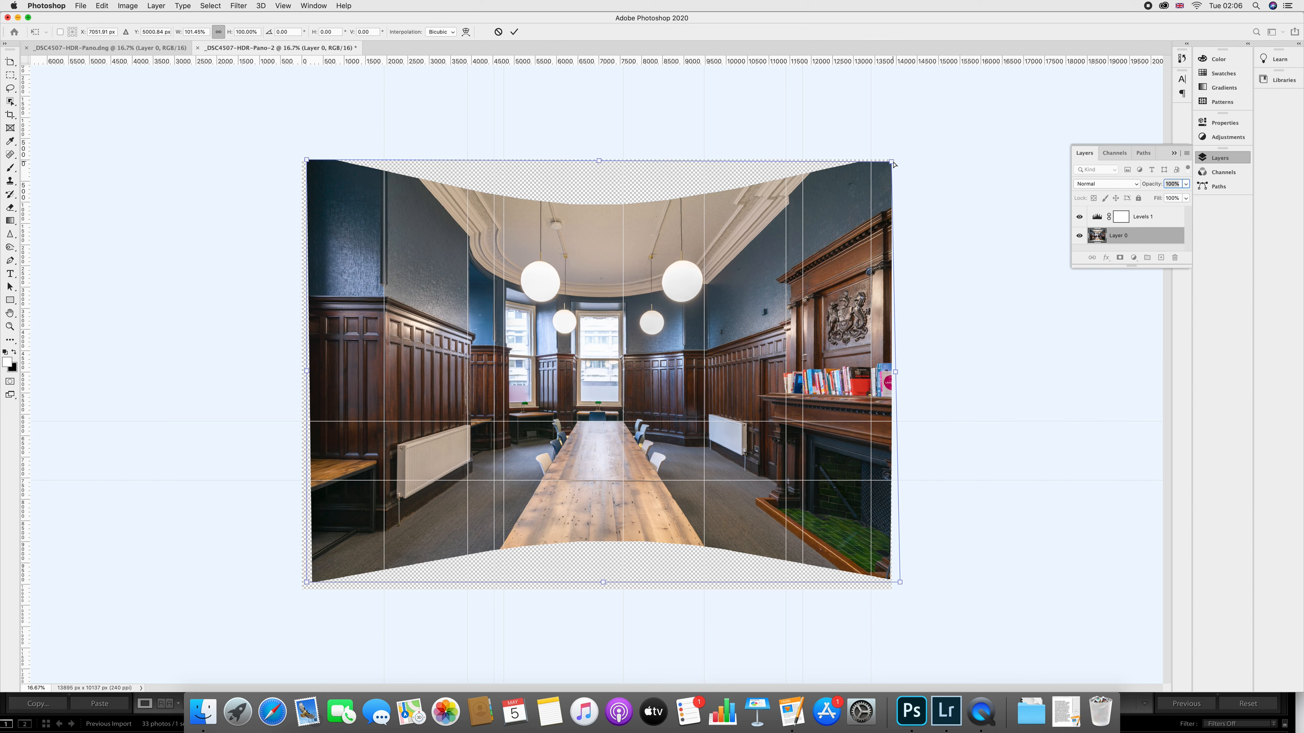
- Nudge the skewed layer's upper-right corner inward and warp the edge beside the fireplace slightly to straighten its verticals
drag(894, 163, 892, 165)
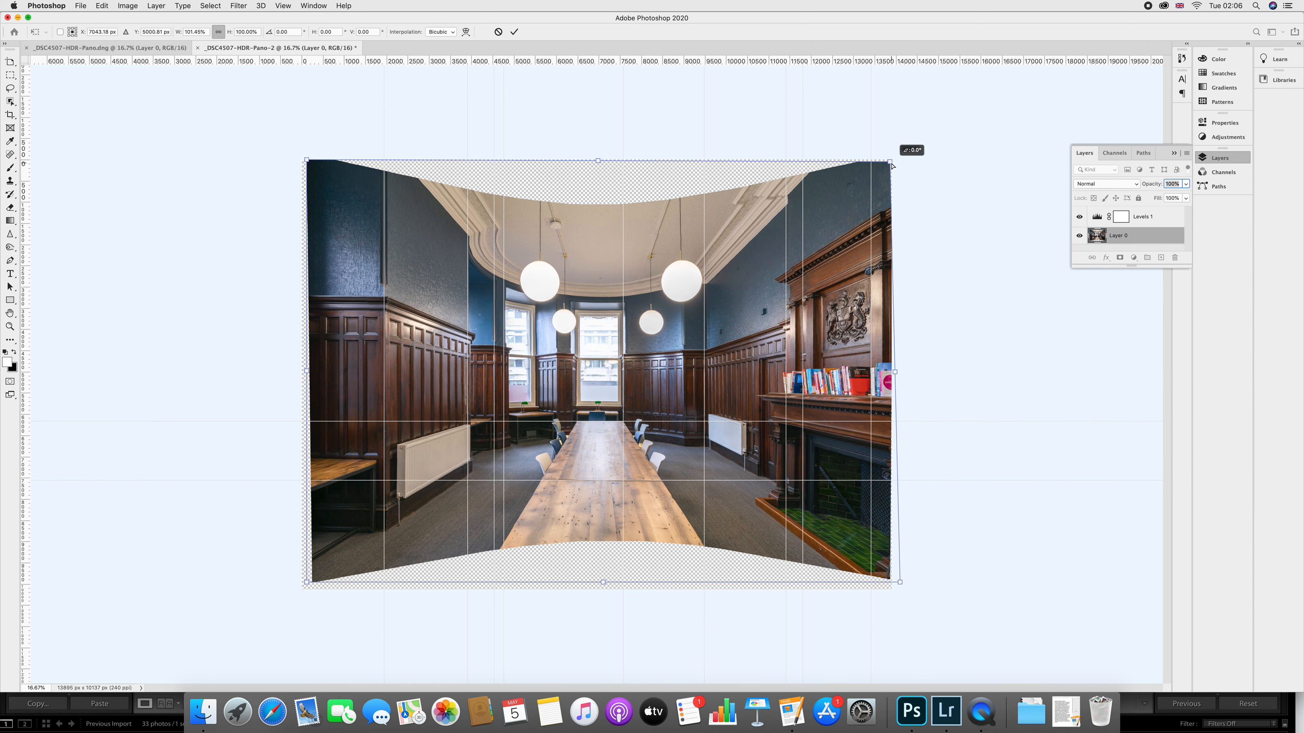
drag(892, 165, 891, 166)
click(102, 6)
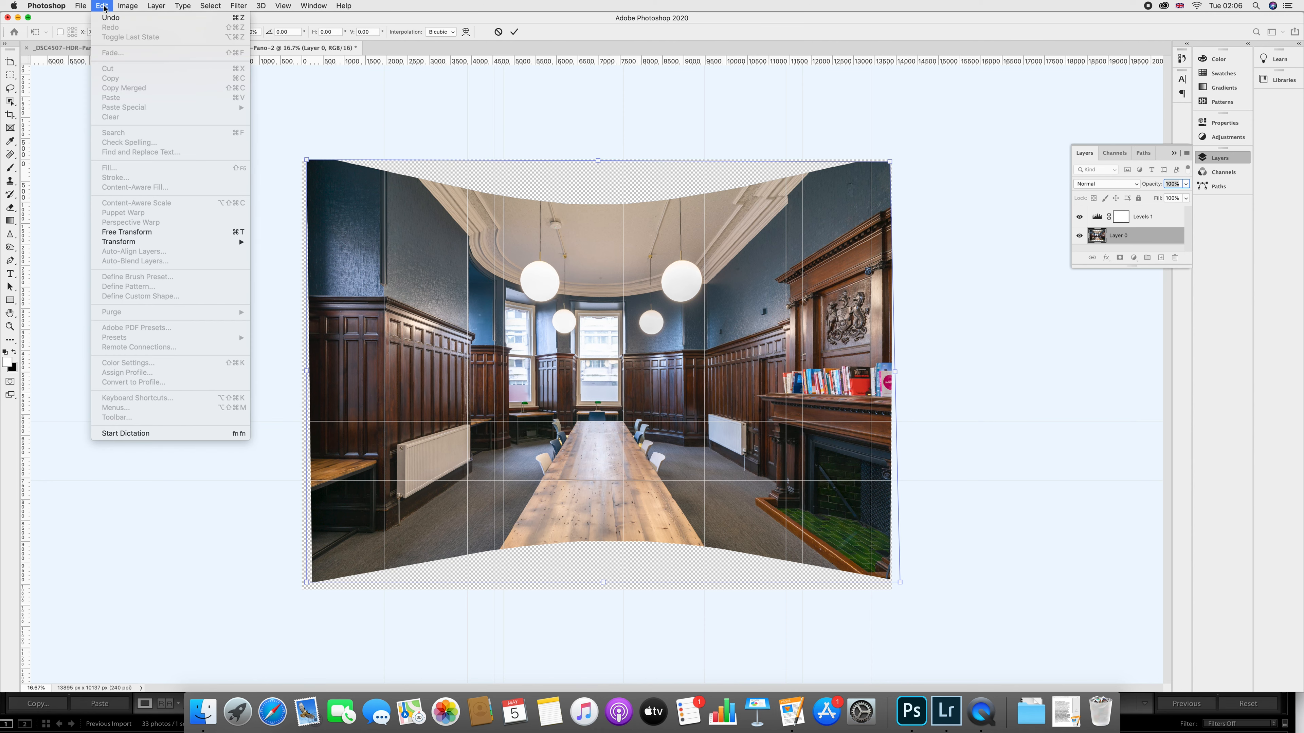
mouse_move(139, 242)
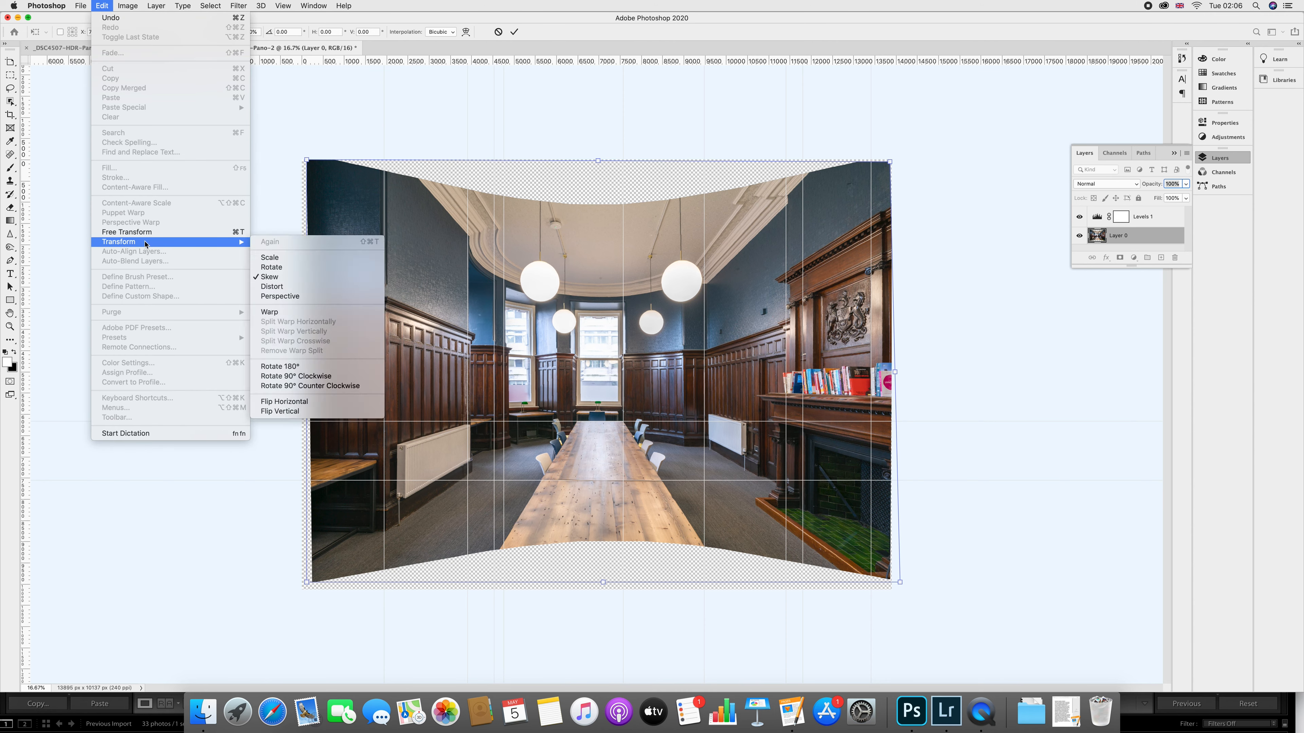
click(346, 312)
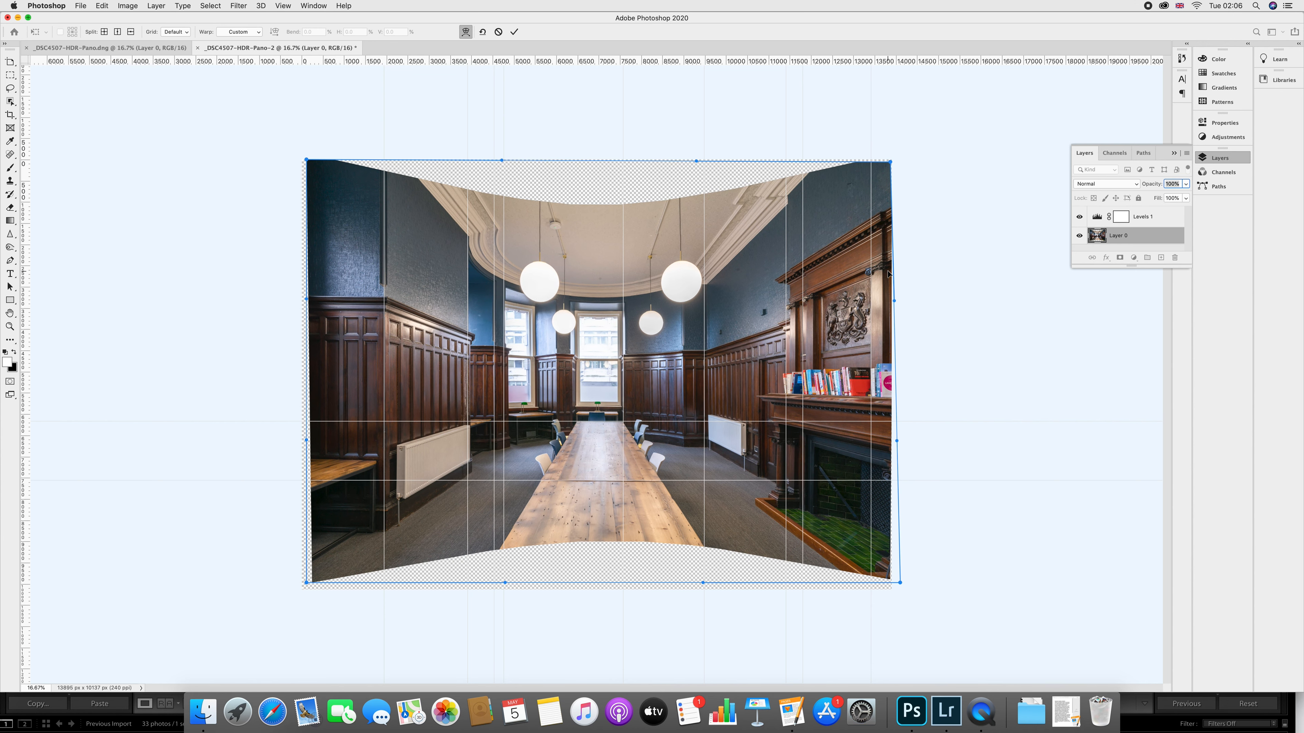
drag(888, 274, 889, 275)
drag(892, 342, 890, 342)
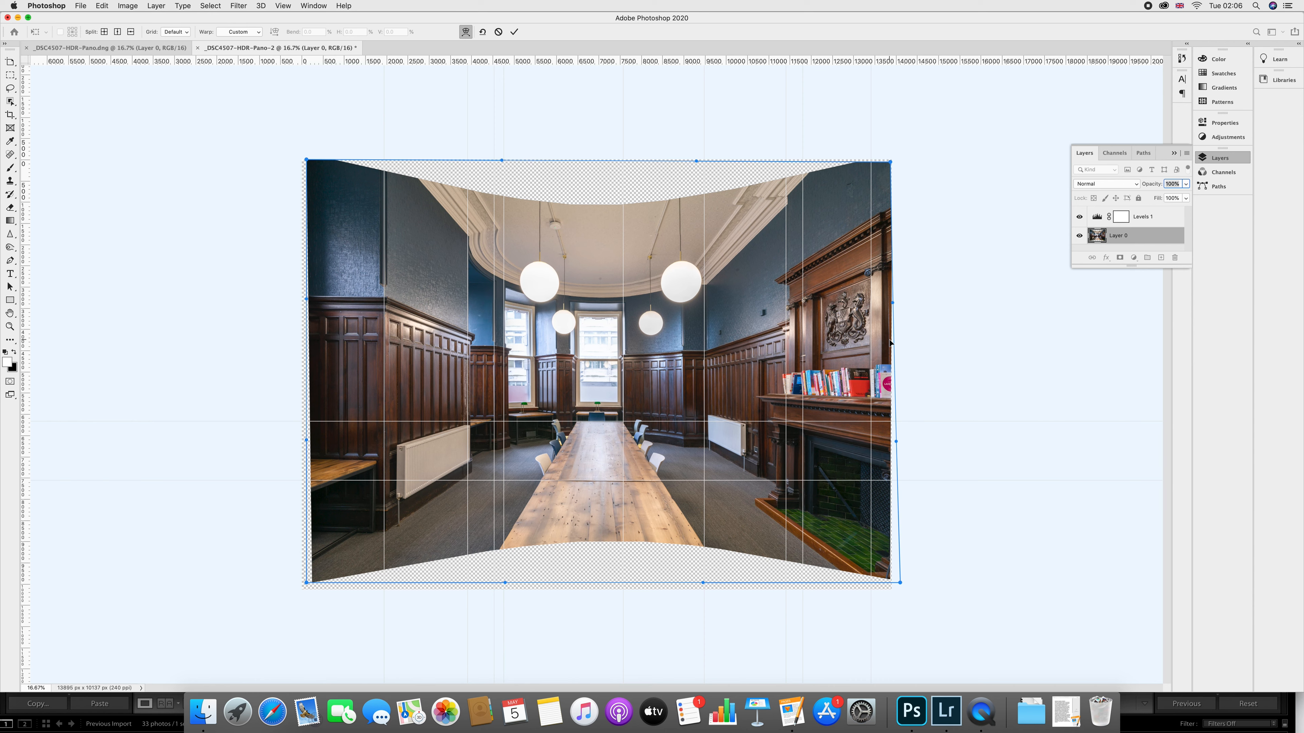
drag(890, 342, 891, 343)
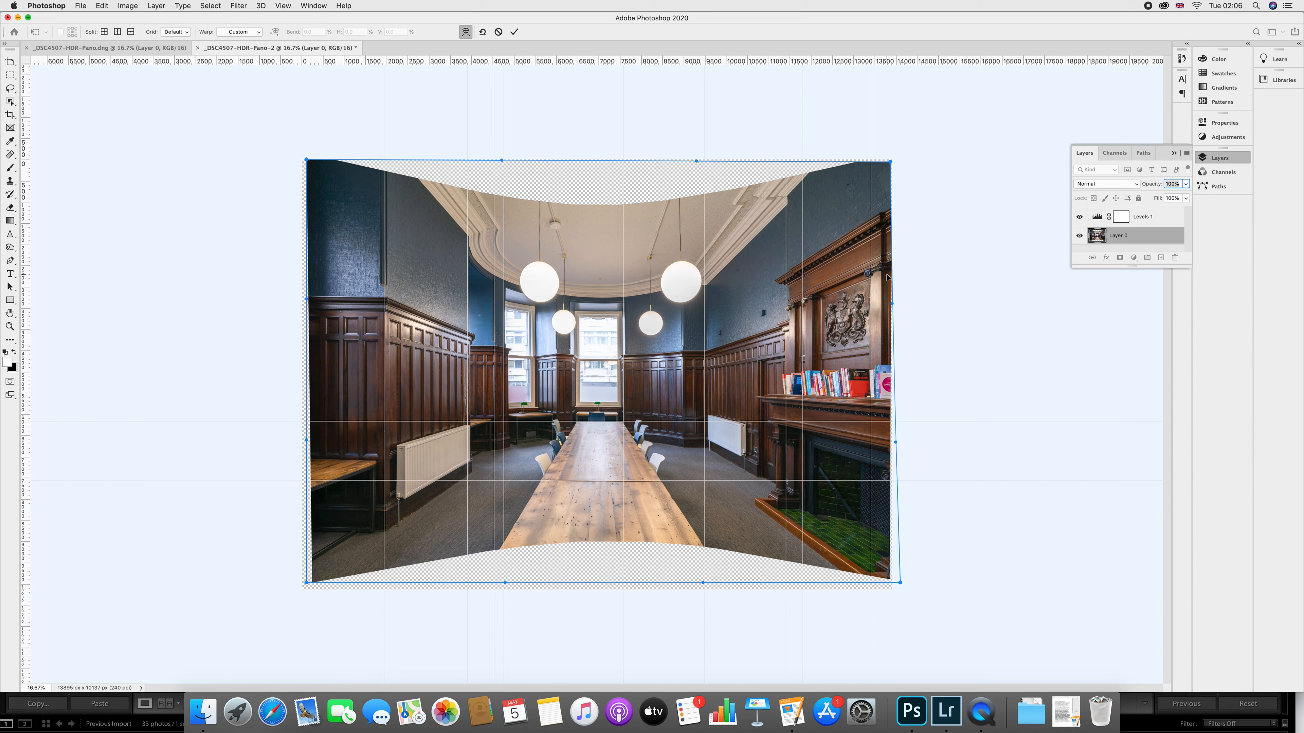
drag(888, 321, 887, 321)
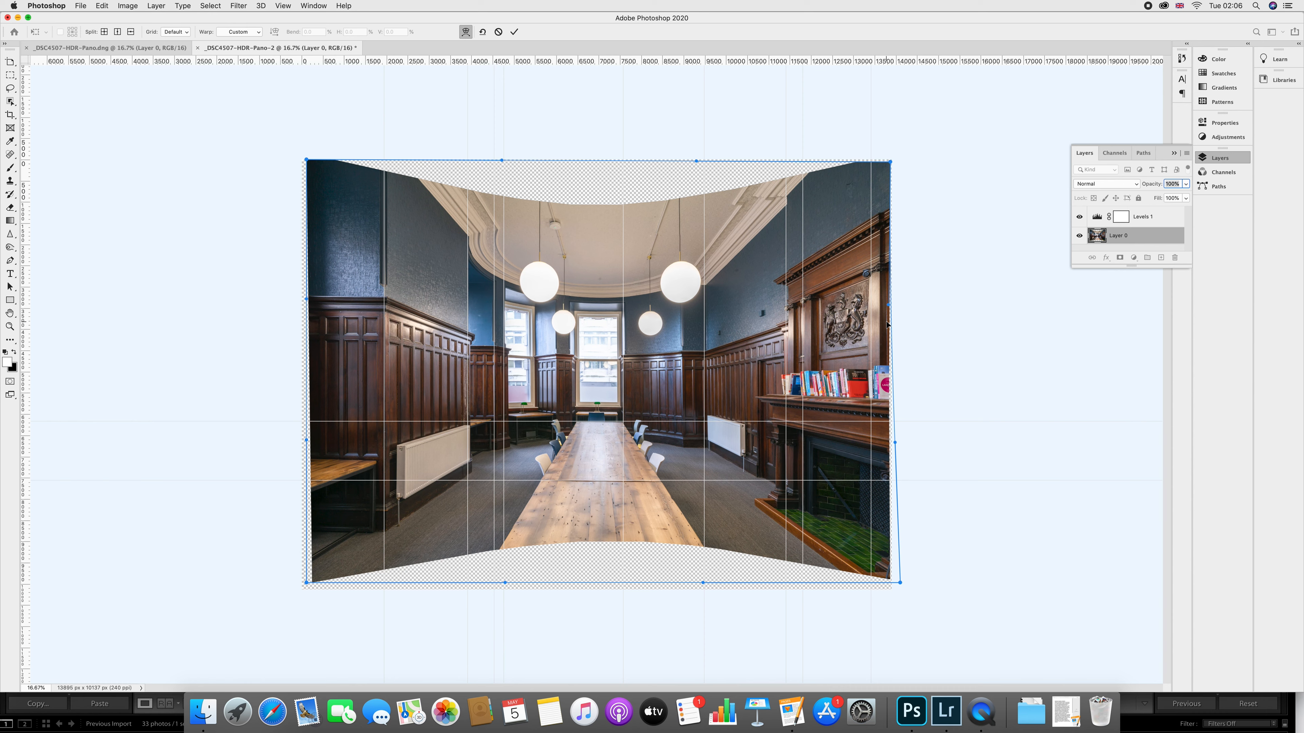
drag(886, 321, 888, 323)
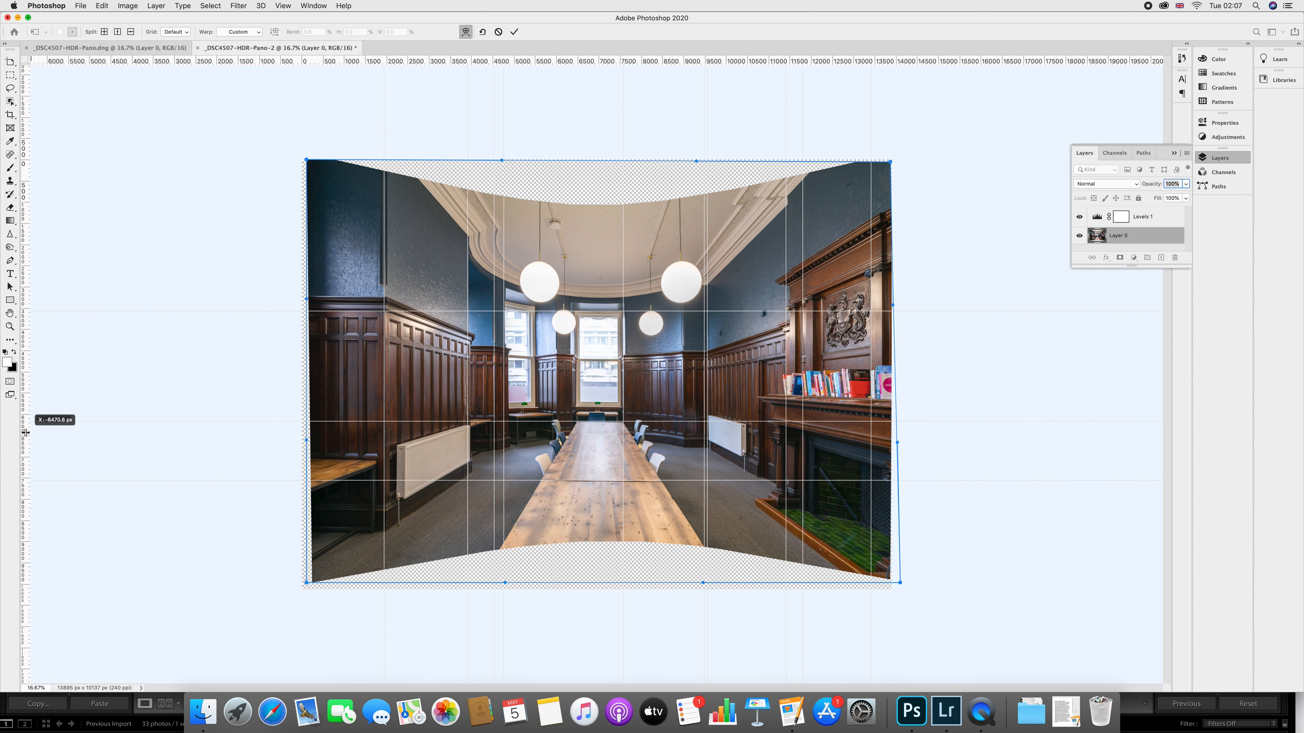
- Add vertical guides through the side wall beyond the large radiator and through the central window at 7010 px
drag(32, 432, 275, 443)
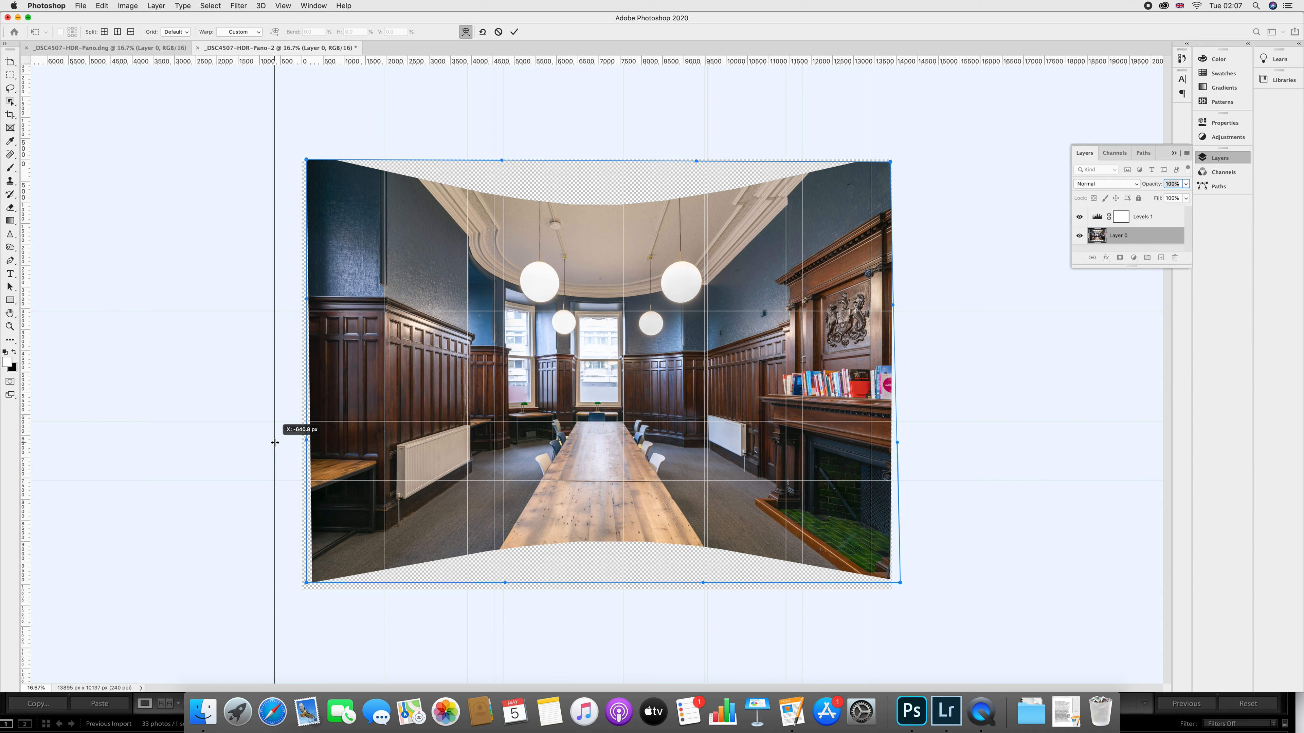
drag(275, 443, 348, 439)
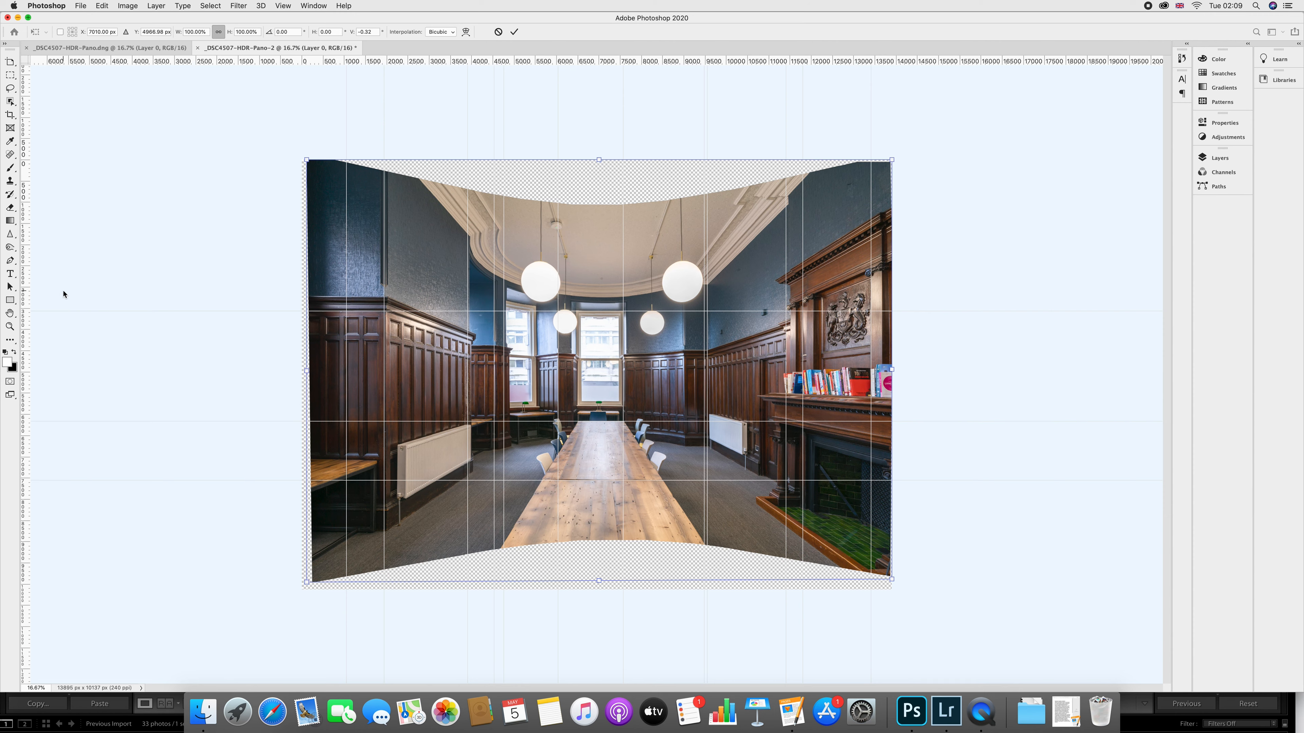
drag(22, 287, 596, 400)
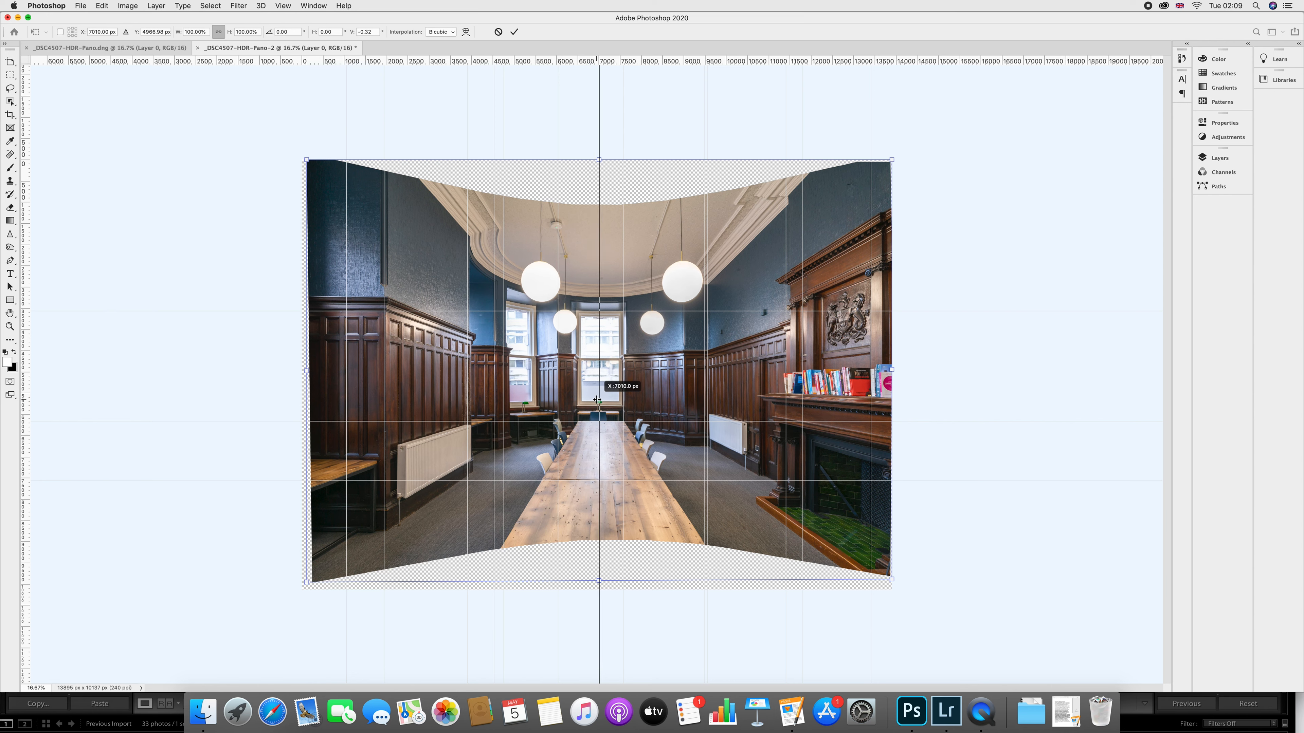
drag(597, 399, 596, 400)
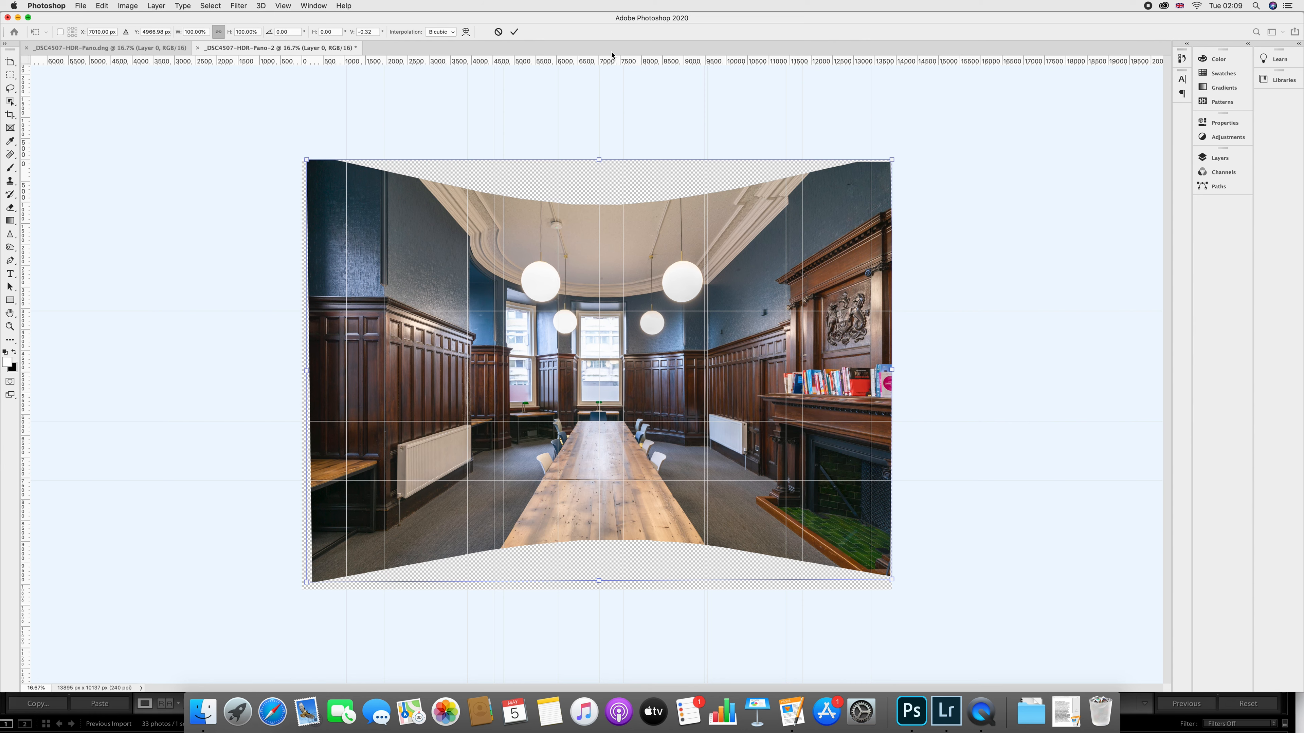
- Place horizontal guides at the innermost points of the curved upper and lower edges, and skew the layer's two left corners slightly outward
drag(613, 60, 598, 205)
drag(632, 67, 691, 540)
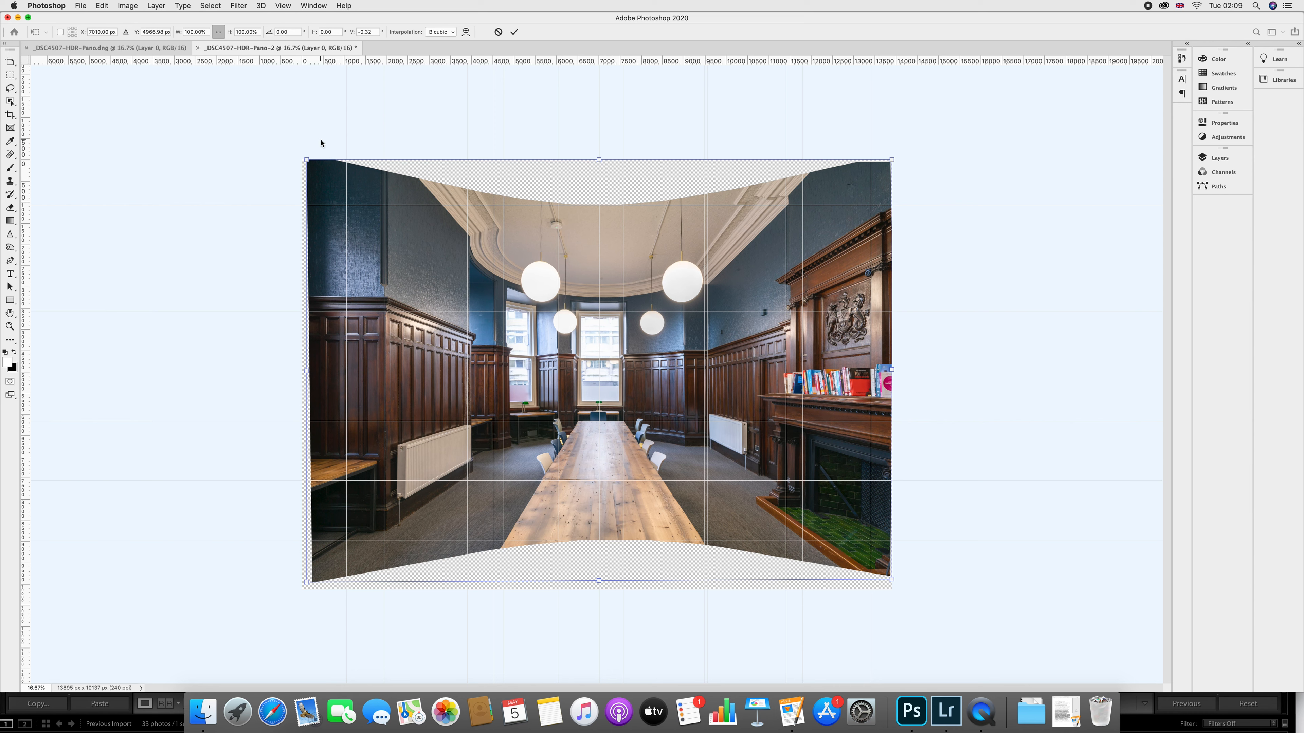
drag(307, 161, 307, 161)
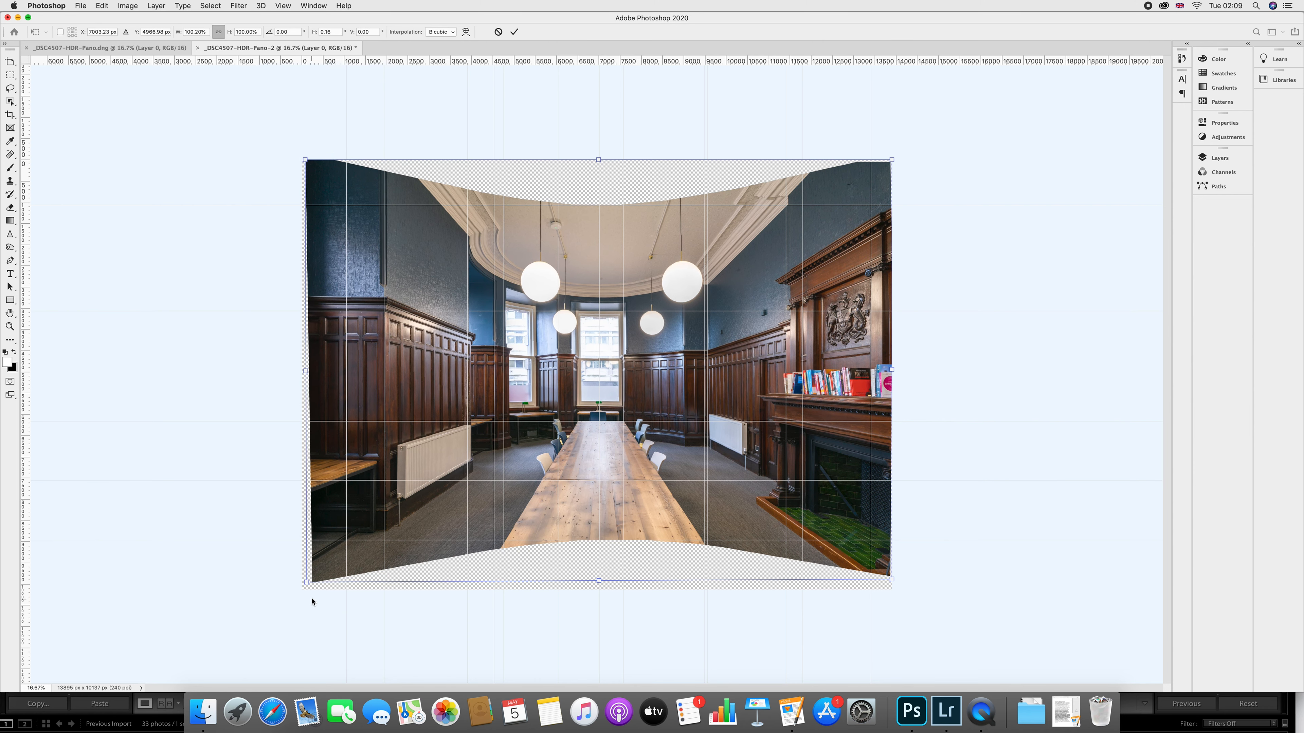
drag(307, 584, 306, 584)
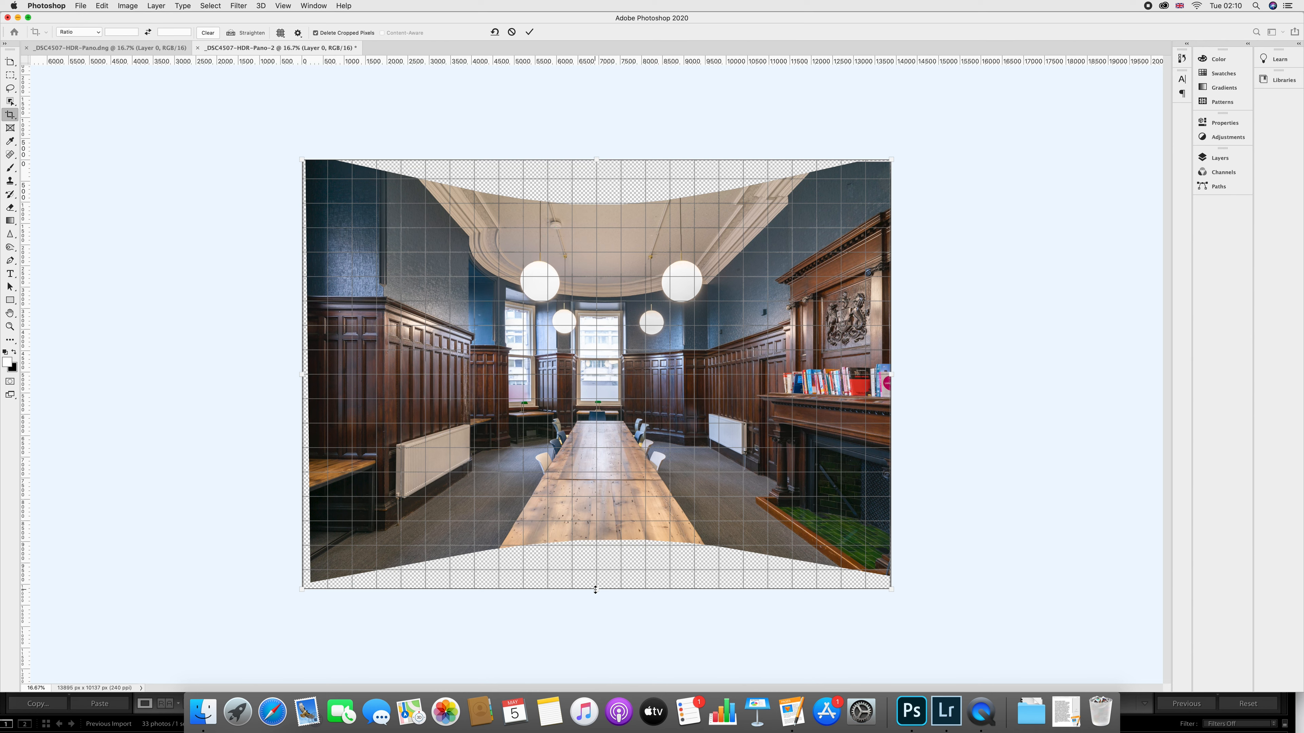
- Set the crop bounds inside the curved upper and lower edges and slightly inside both side edges, excluding nearly all transparent areas
drag(595, 588, 597, 541)
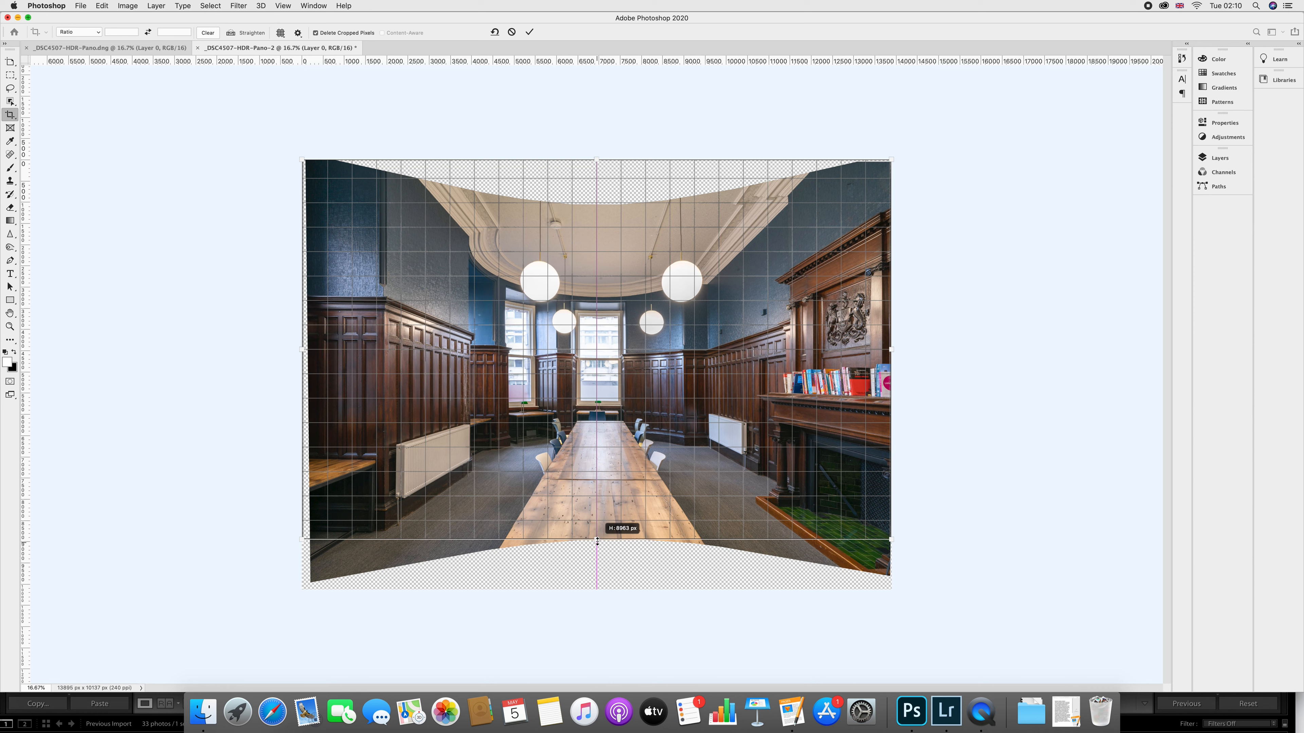
drag(597, 541, 597, 541)
drag(598, 156, 591, 204)
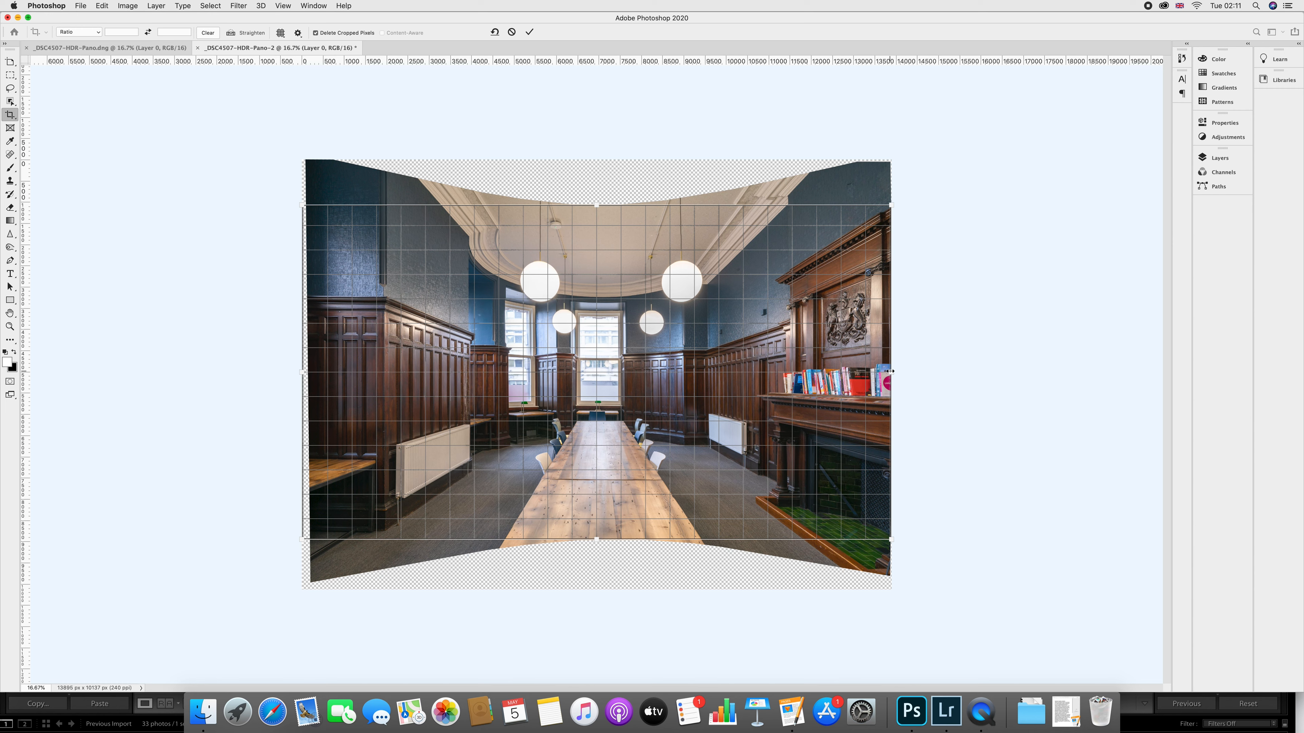
drag(890, 372, 885, 373)
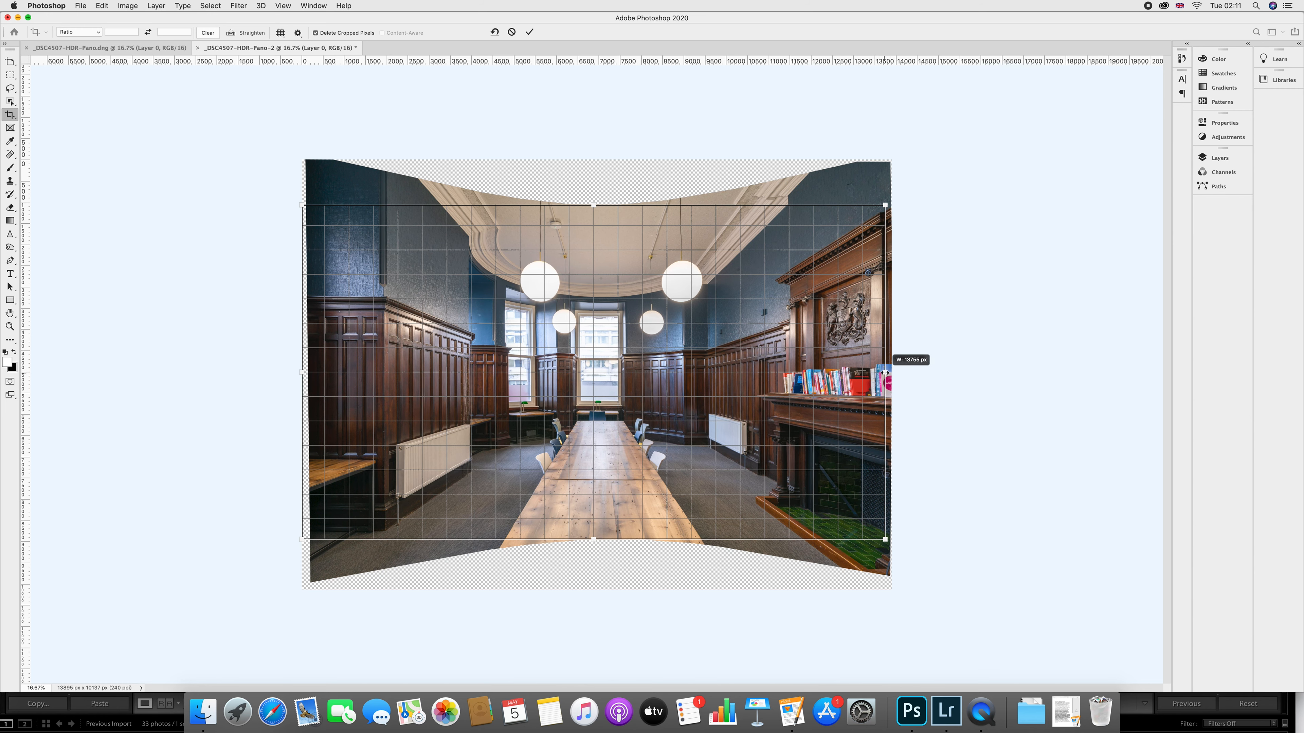
drag(885, 373, 885, 373)
drag(304, 368, 311, 372)
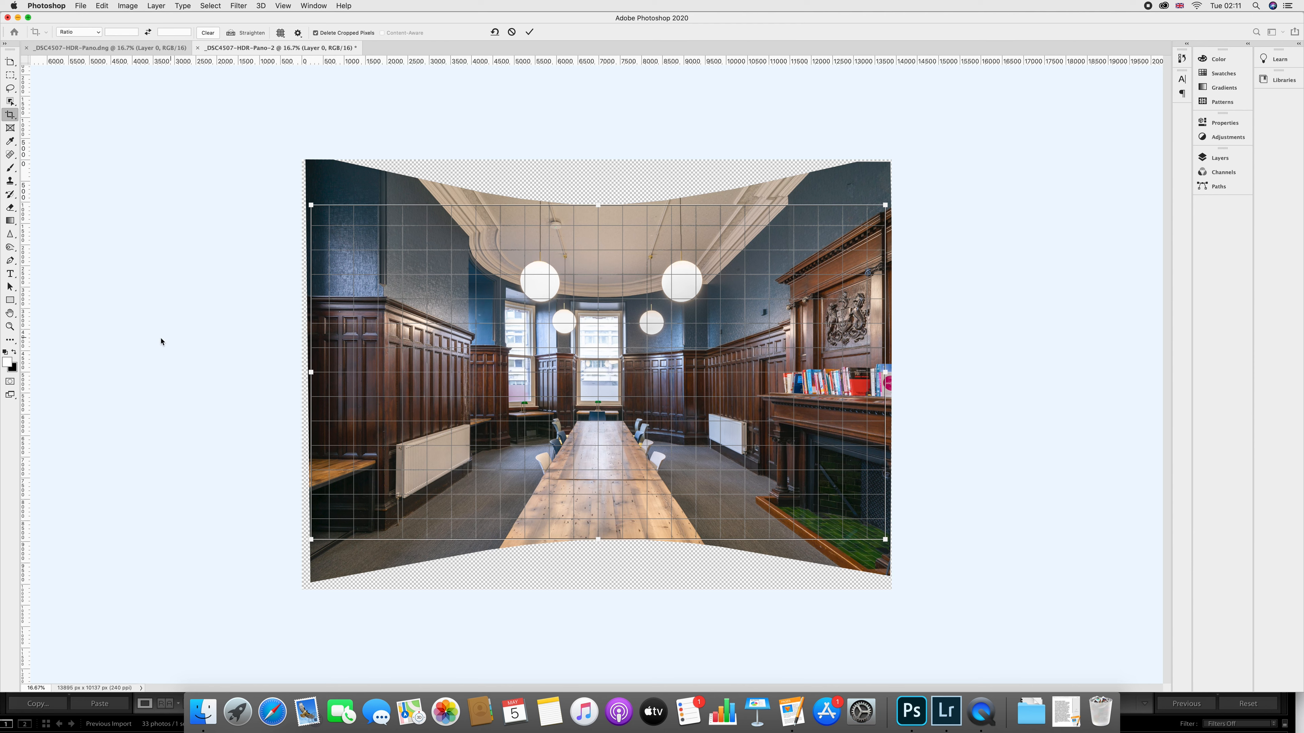
- Add vertical guides along both sides of the central window and apply the crop
drag(24, 321, 580, 418)
drag(26, 265, 618, 402)
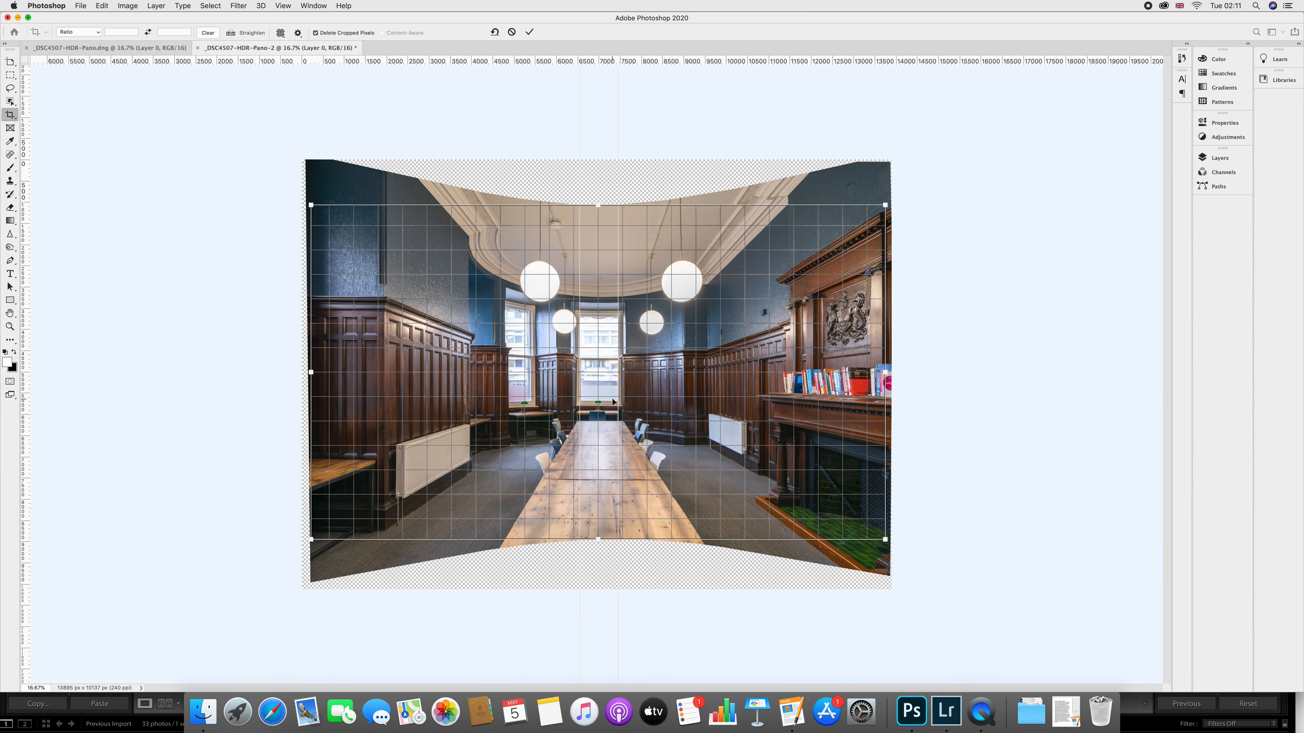
key(Return)
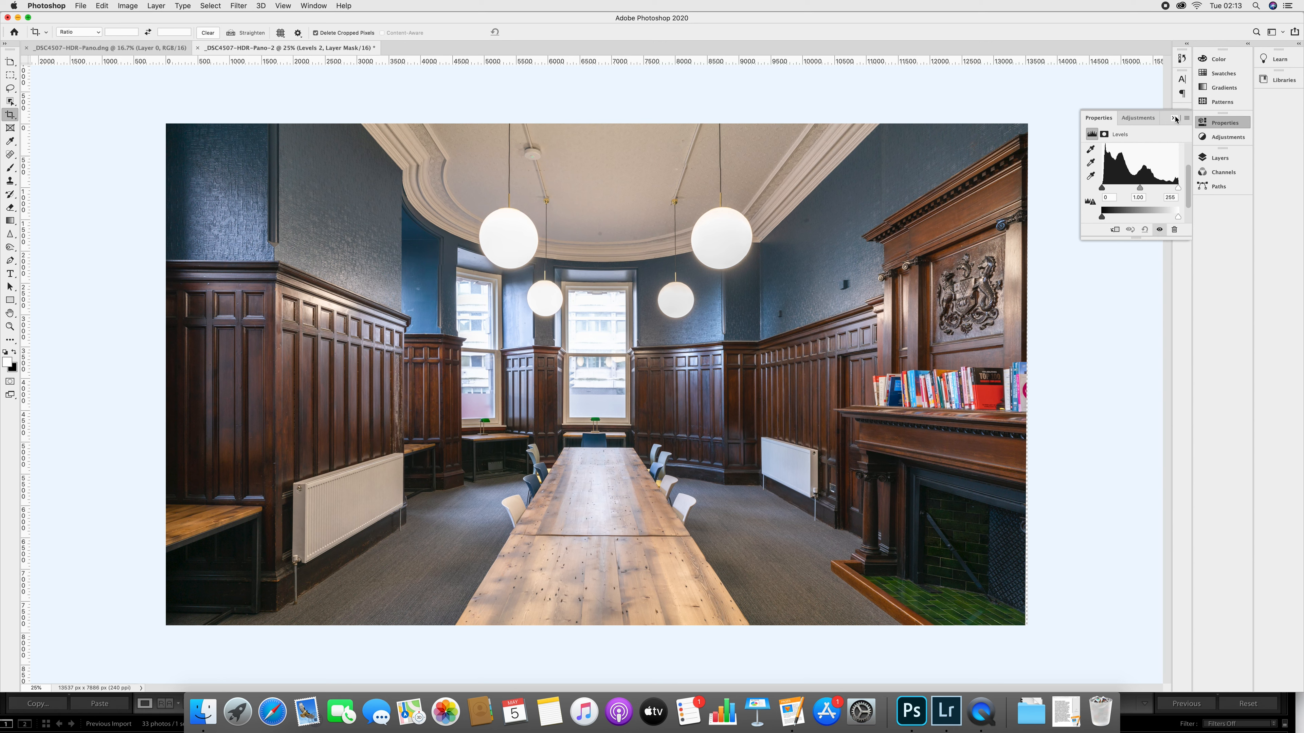
- Float the Levels 2 properties beside the image and darken its midtones to 0.82
scroll(1152, 149, down, 4)
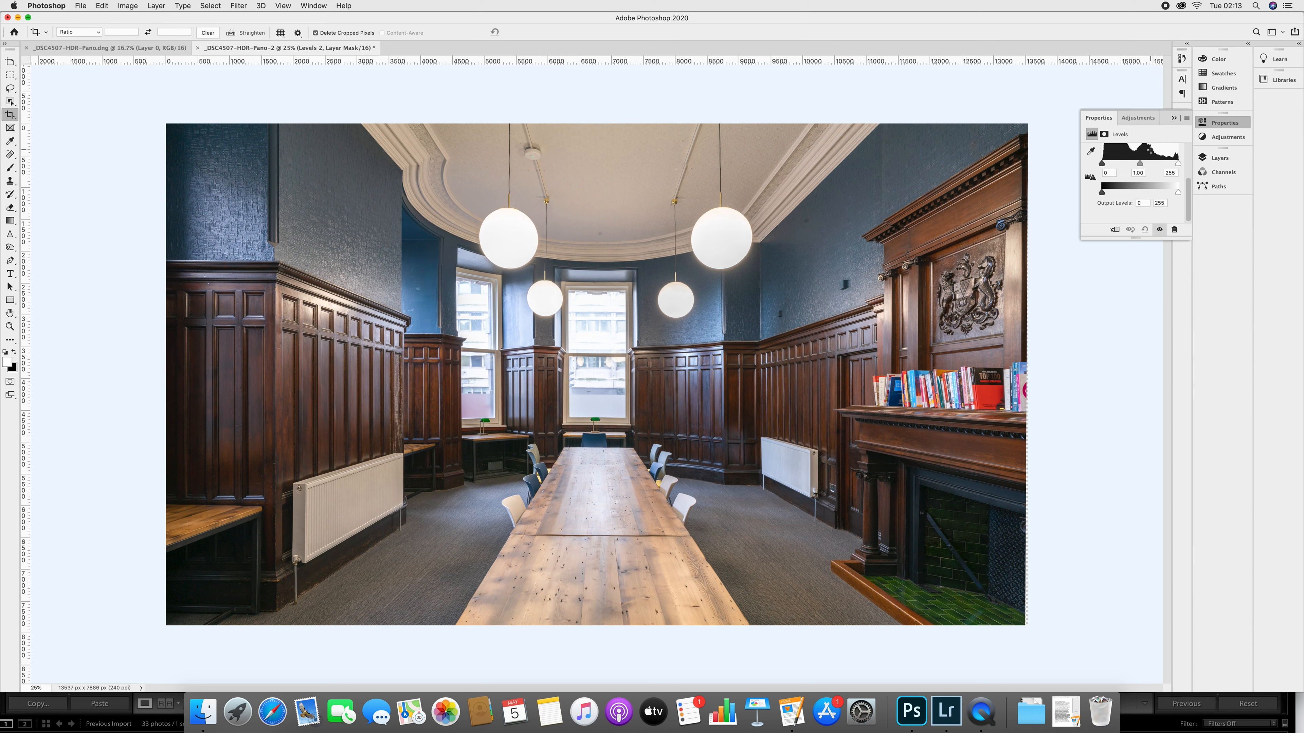
scroll(1153, 149, up, 4)
scroll(1153, 150, down, 3)
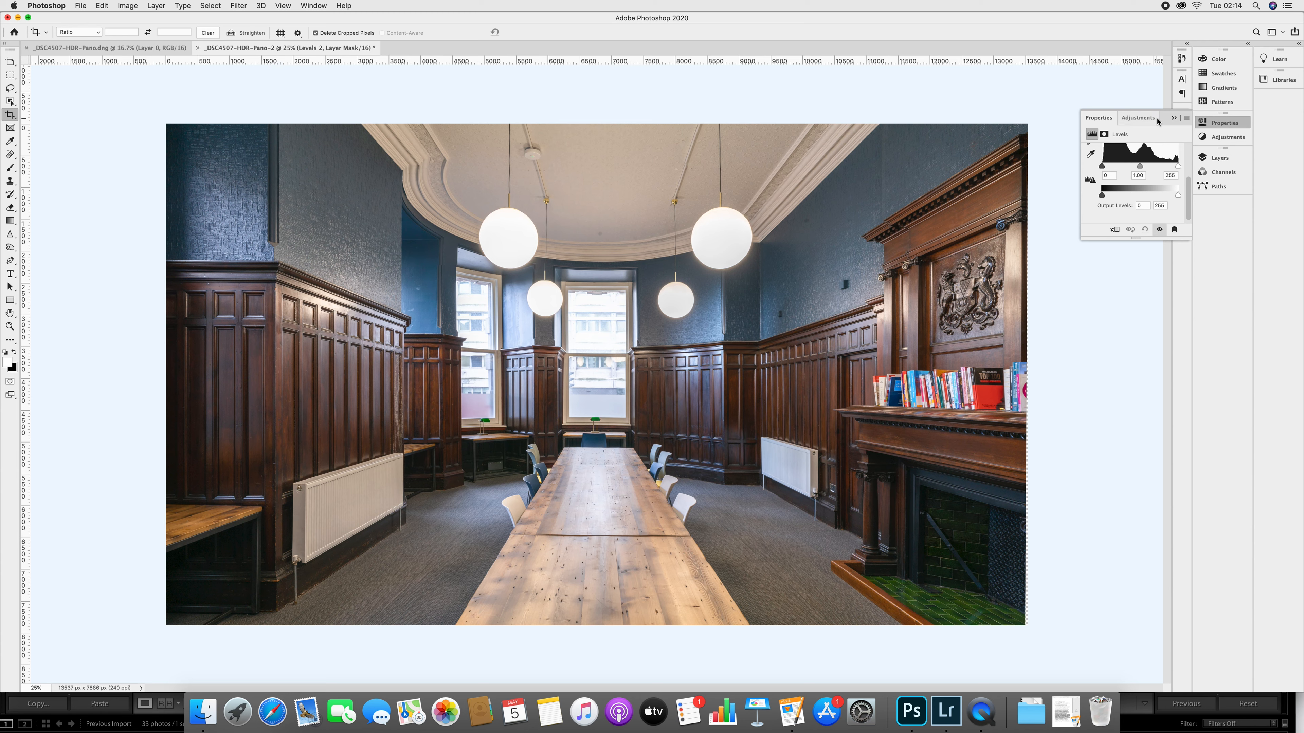
drag(1163, 116, 1108, 107)
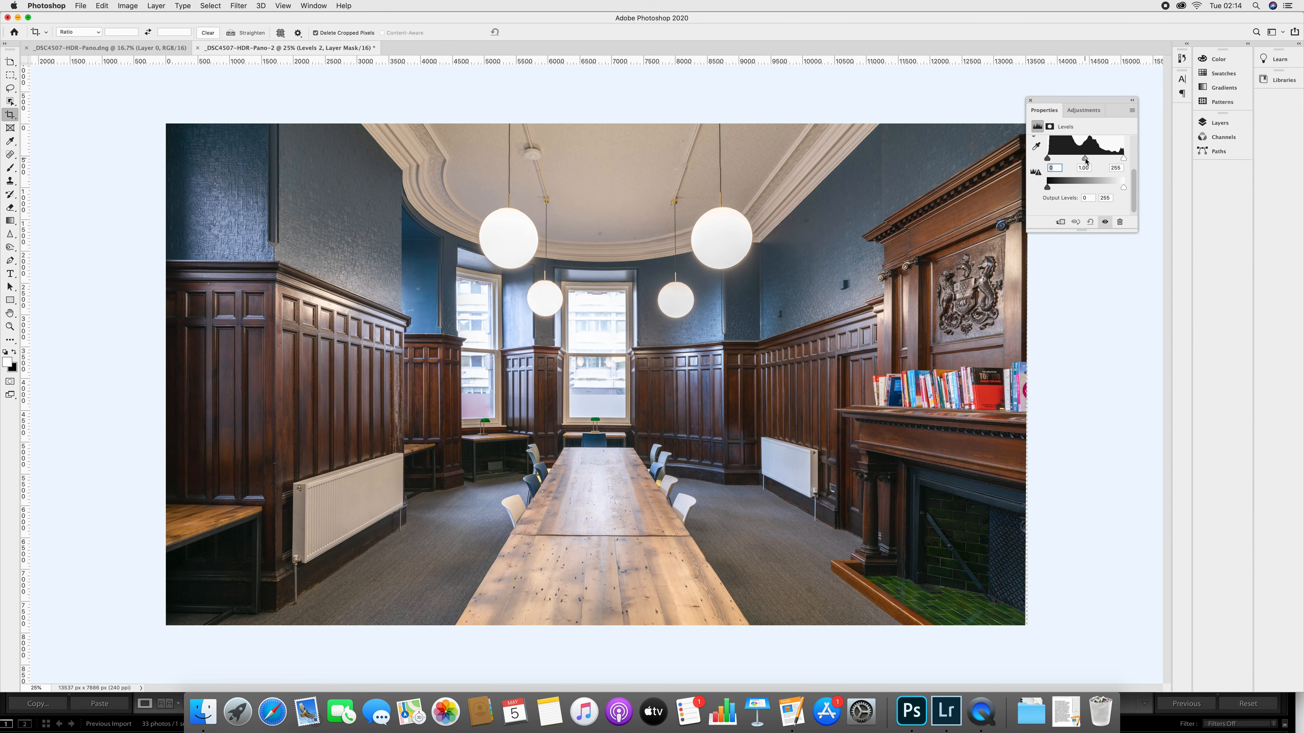
drag(1086, 160, 1089, 161)
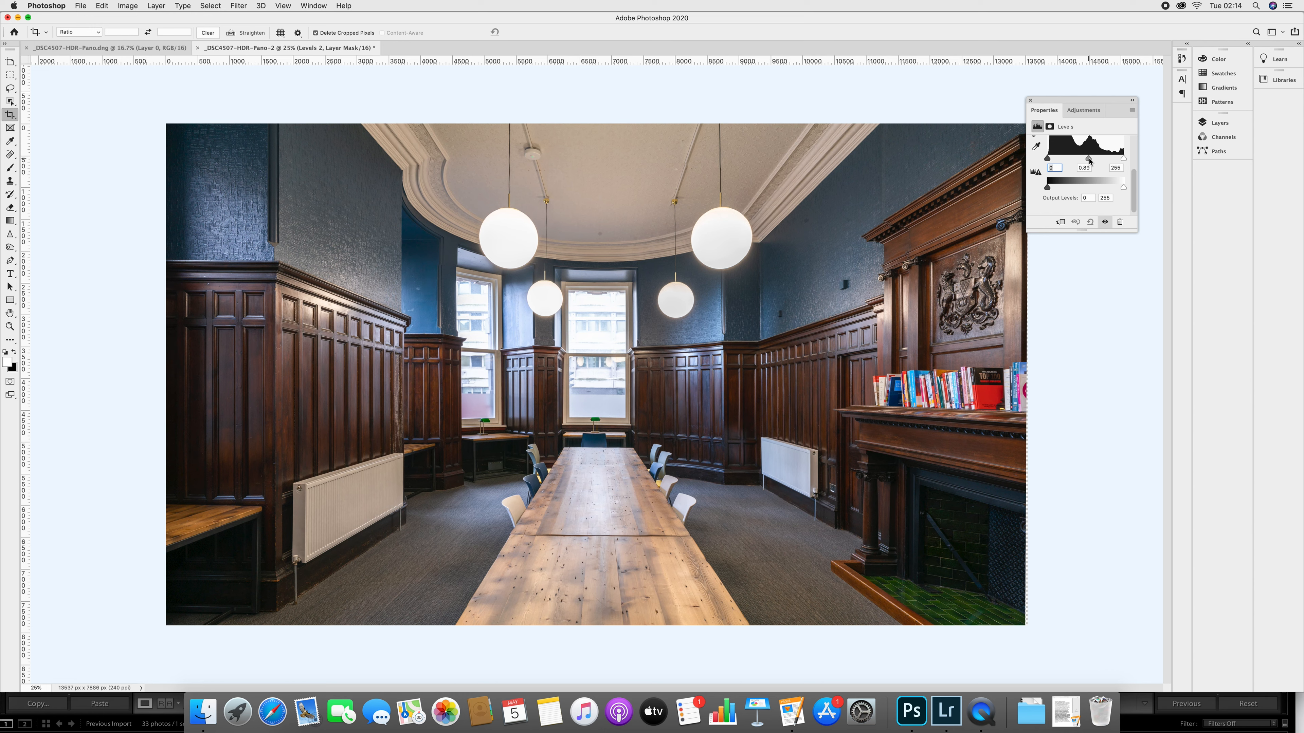
drag(1090, 160, 1089, 161)
drag(1089, 160, 1089, 160)
drag(1089, 159, 1090, 159)
- Lower the white input level of Levels 2 to brighten the highlights, and set its midtones to 0.88
drag(1121, 160, 1119, 162)
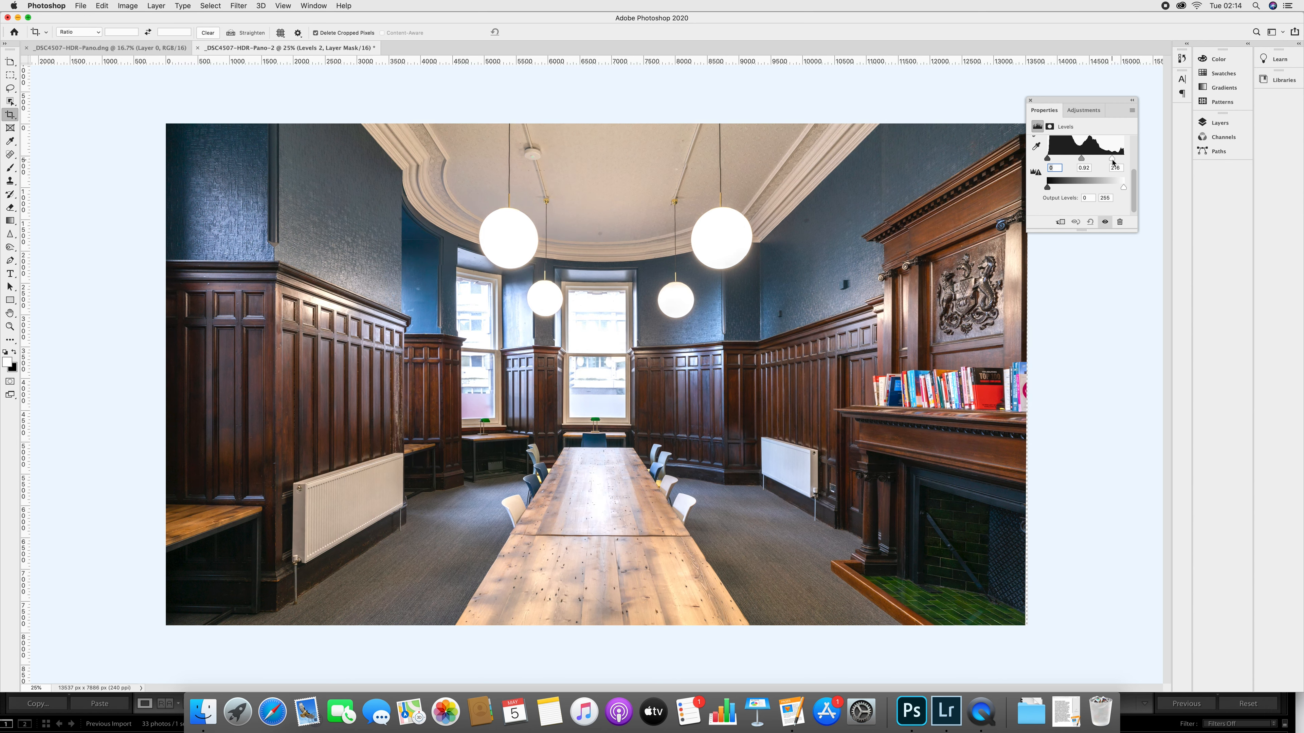
drag(1113, 162, 1115, 163)
drag(1121, 162, 1113, 162)
drag(1118, 162, 1120, 163)
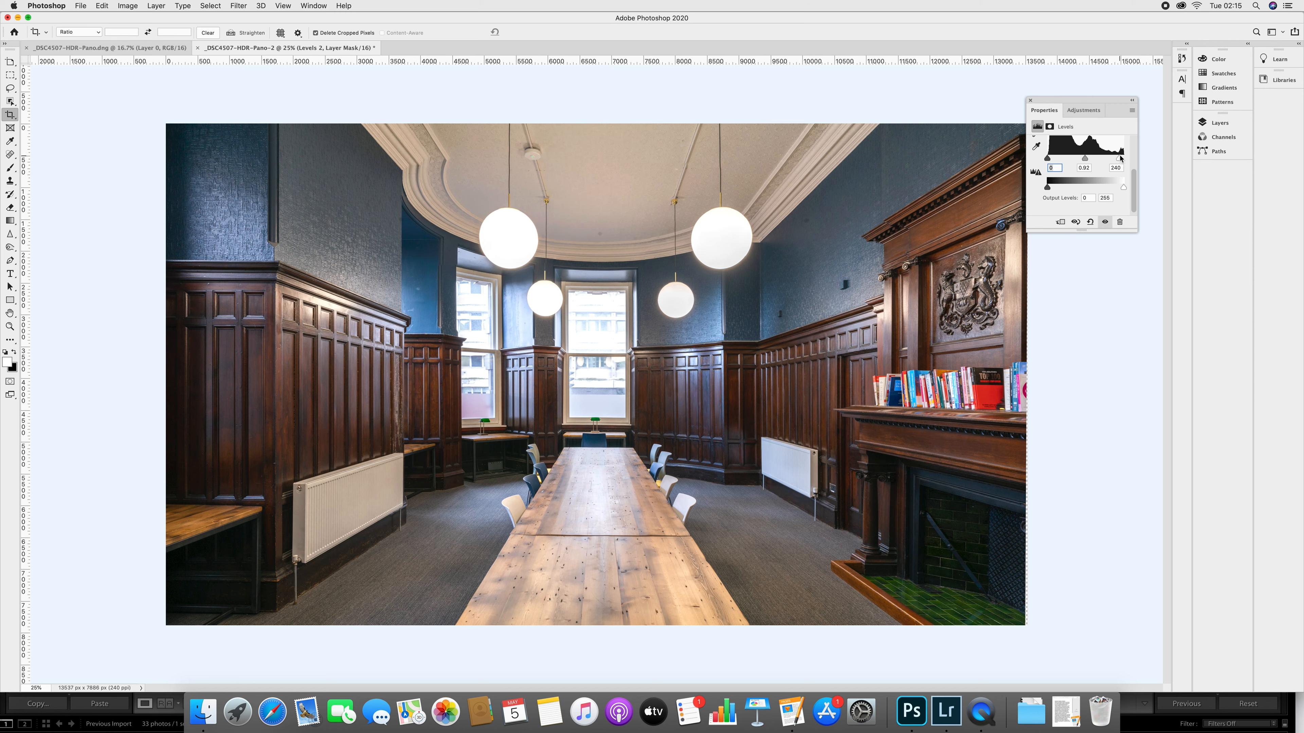
drag(1087, 160, 1114, 163)
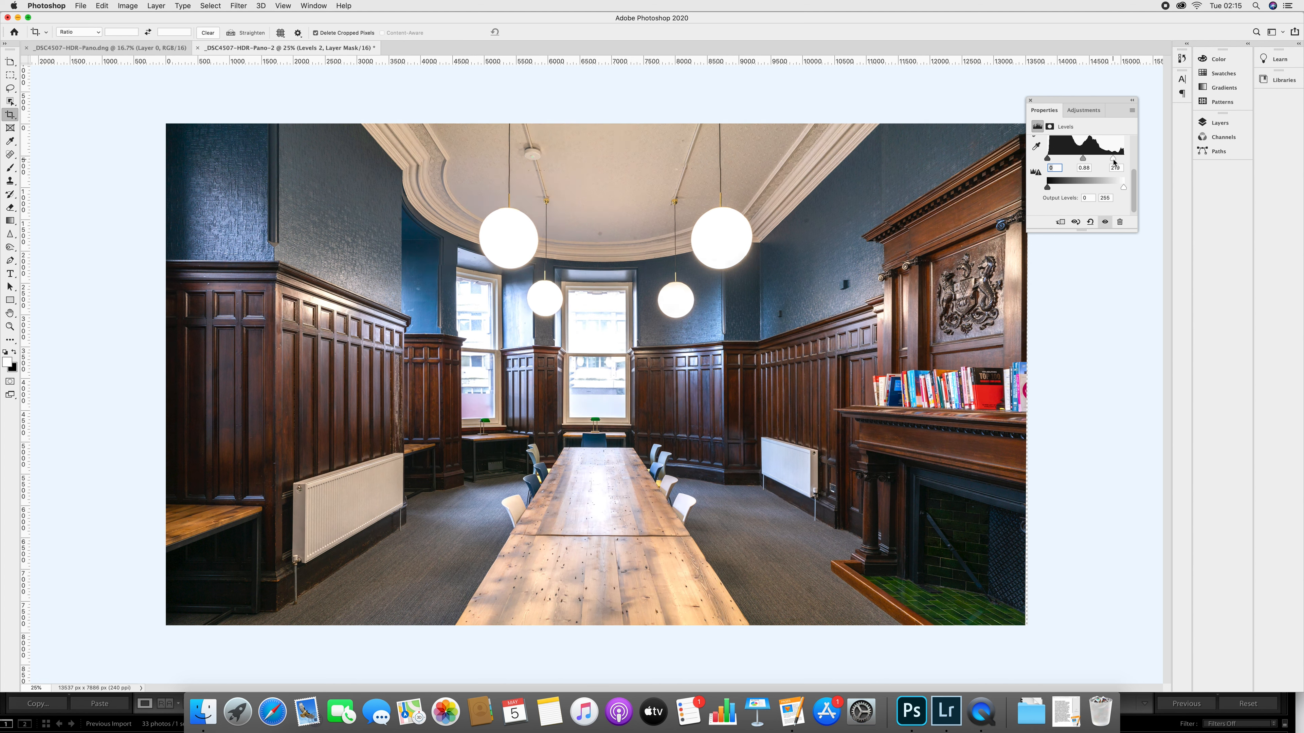
- Compare the image with the Levels 1 and Levels 2 adjustment layers shown and hidden
click(1206, 124)
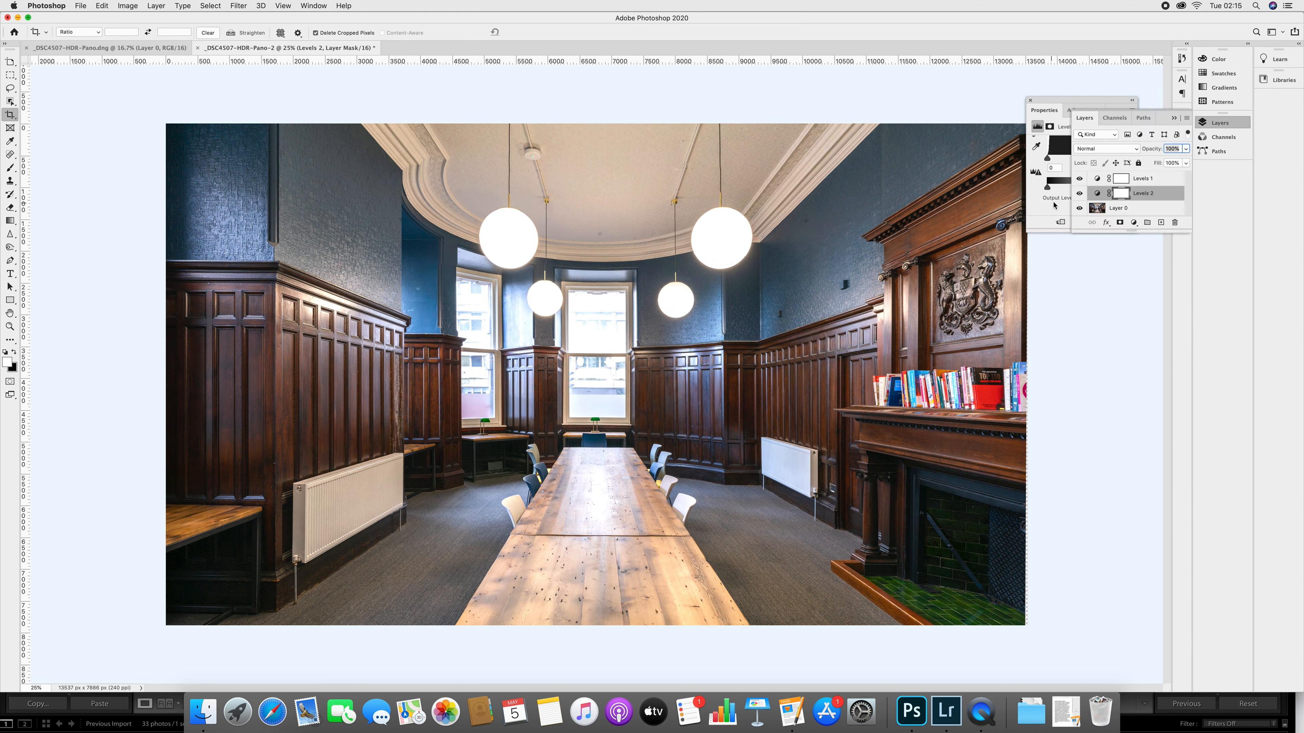
click(1079, 193)
click(1080, 193)
click(1079, 194)
click(1079, 194)
click(1080, 178)
click(1080, 178)
click(1080, 179)
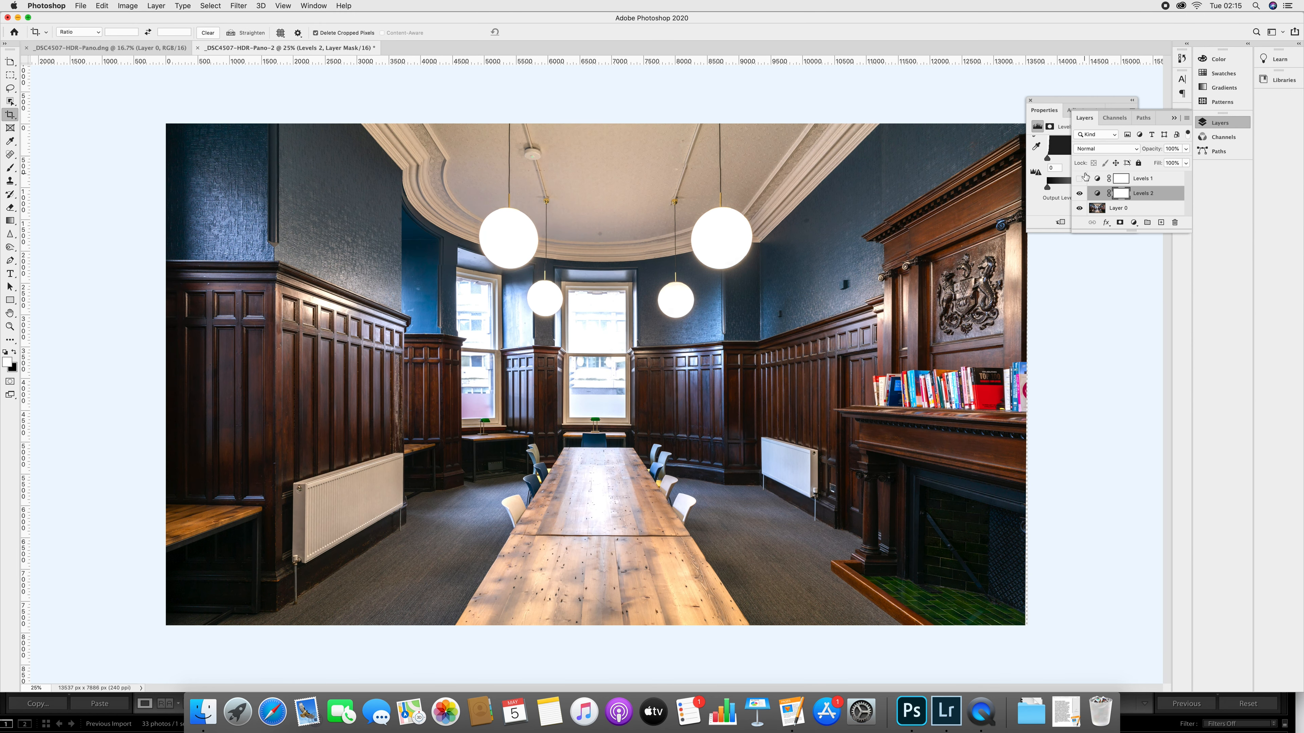
click(1080, 193)
click(1080, 194)
click(1080, 180)
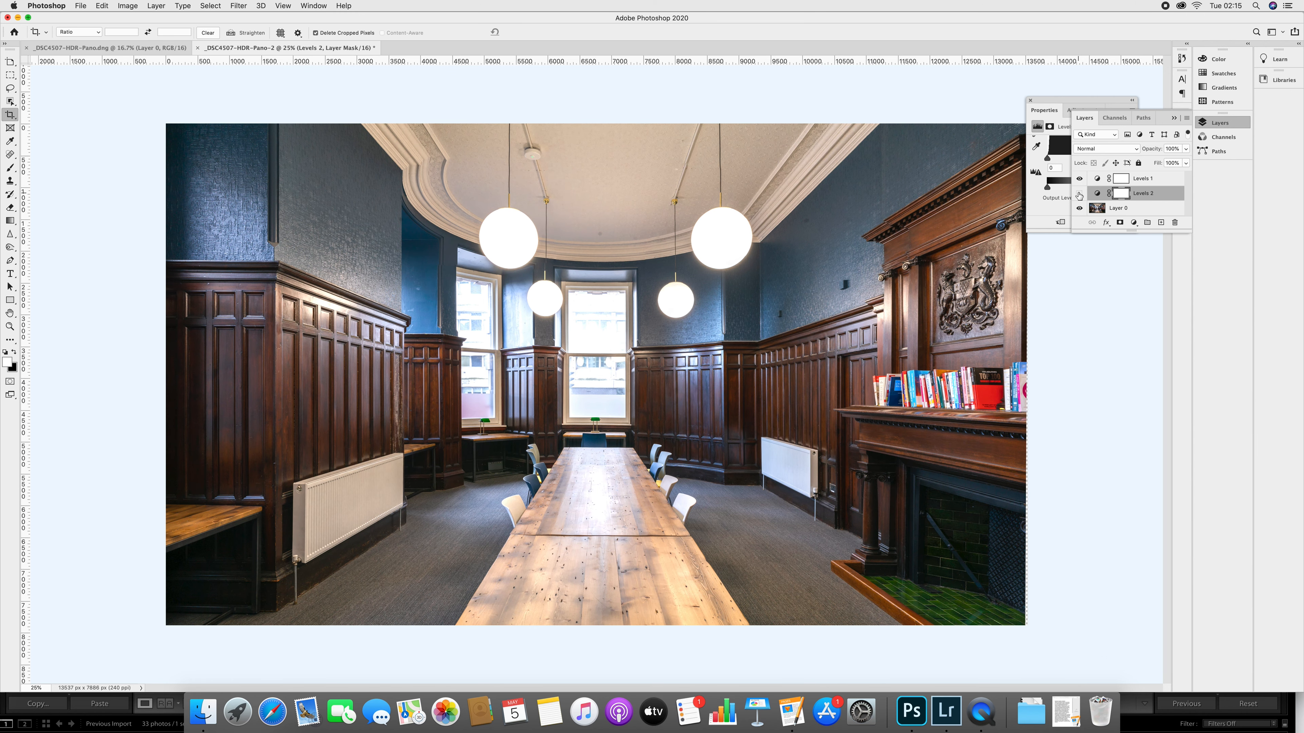
click(1080, 193)
click(1080, 179)
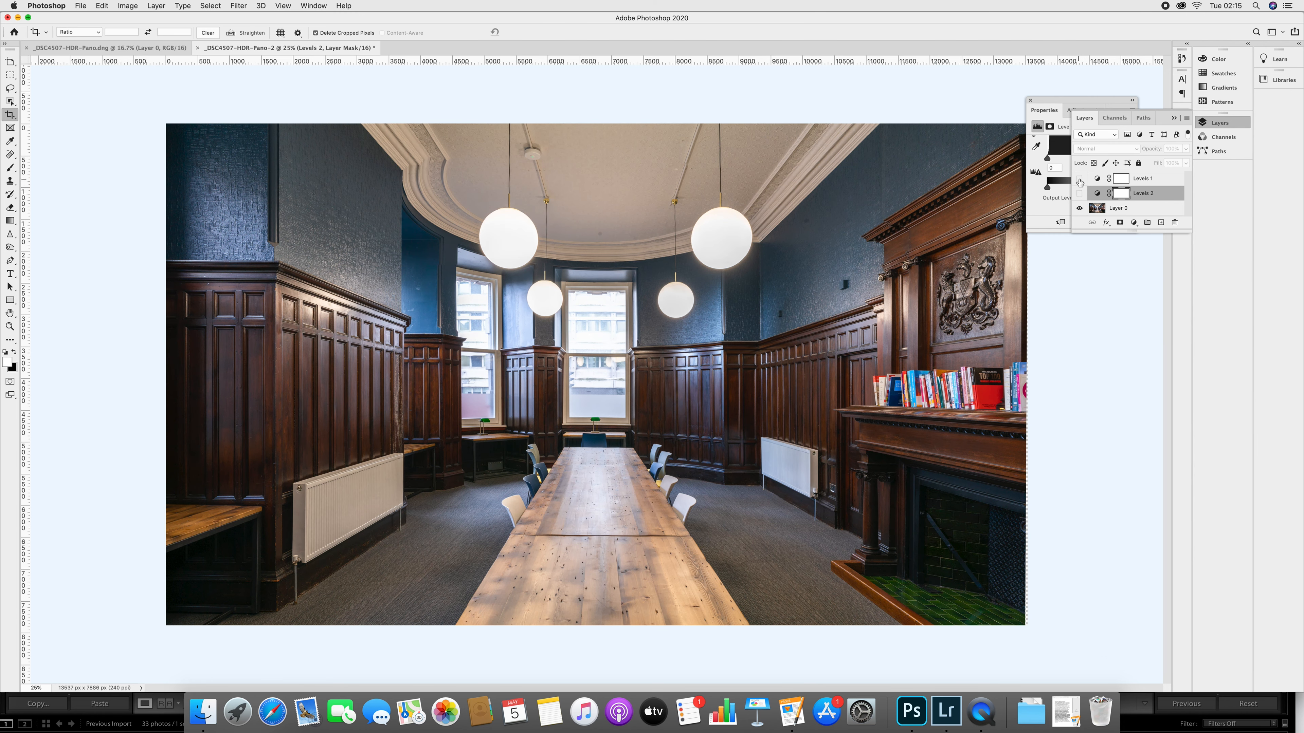
- Delete the Levels 1 and Levels 2 adjustment layers, keeping only Layer 0
click(1153, 180)
key(BackSpace)
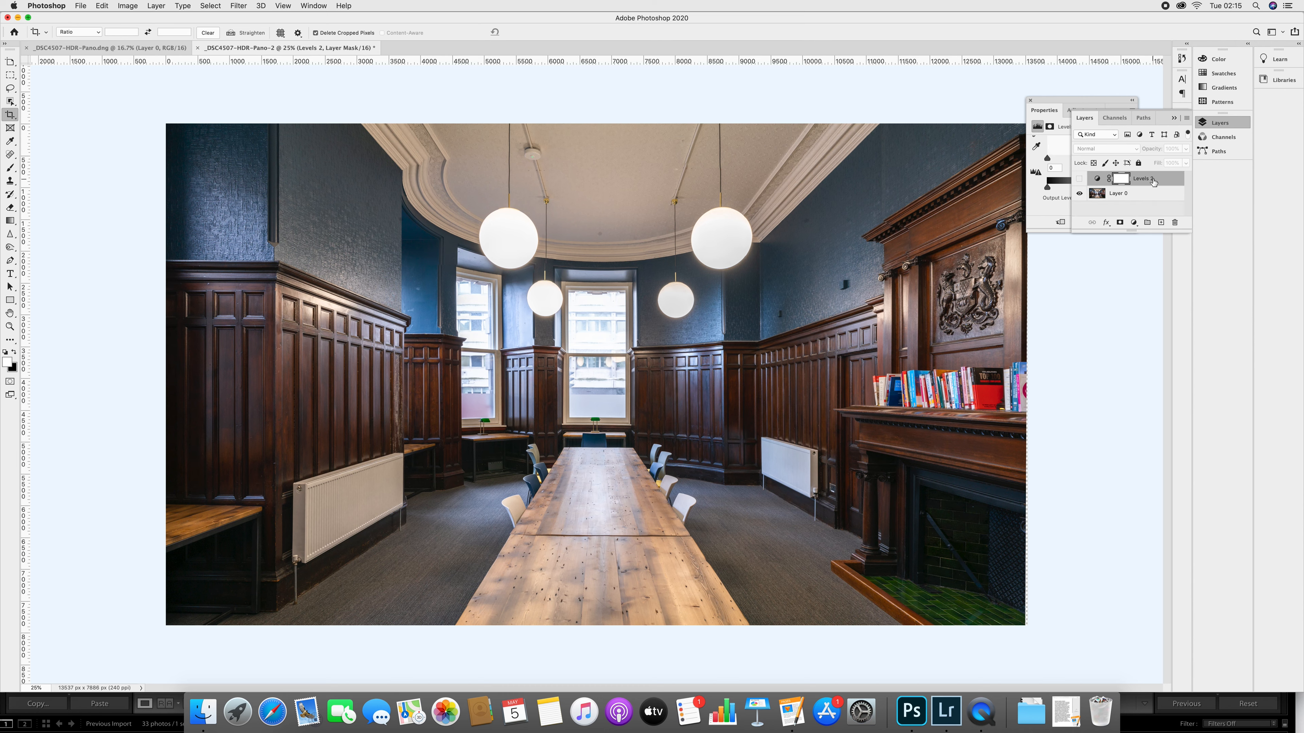
key(BackSpace)
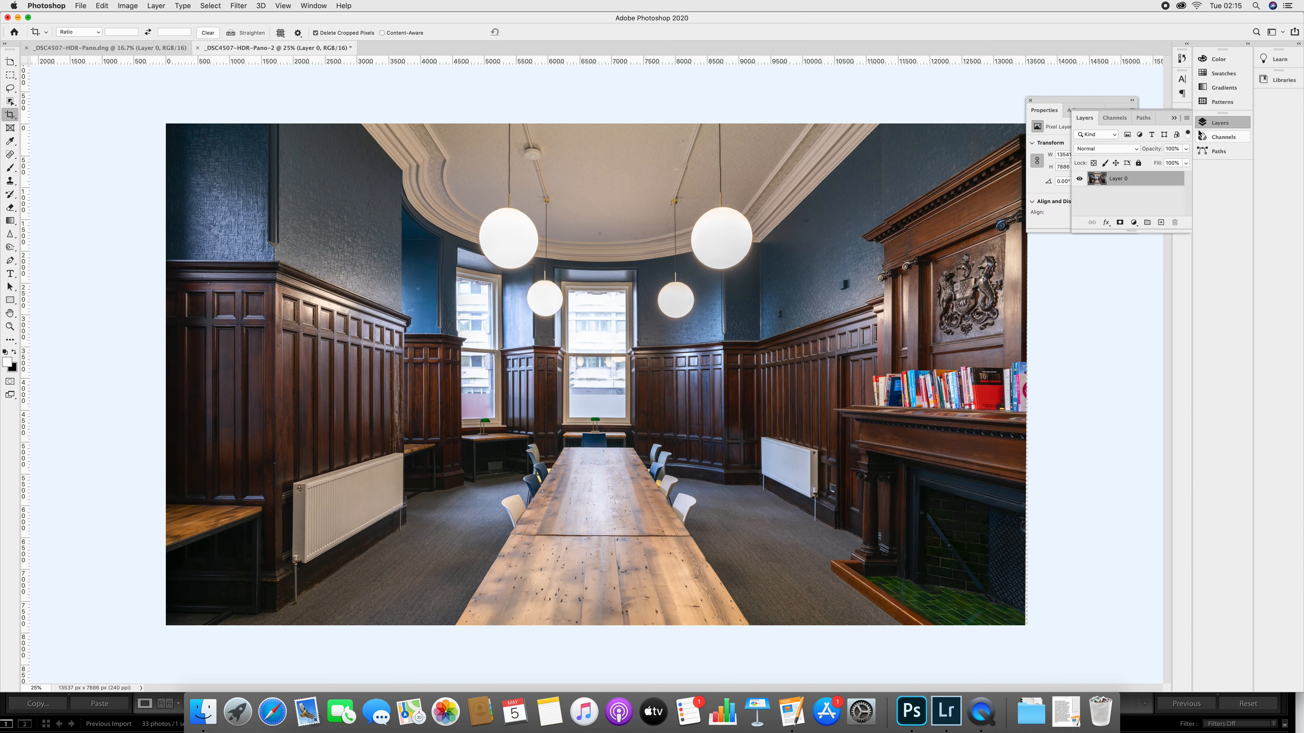
click(1180, 121)
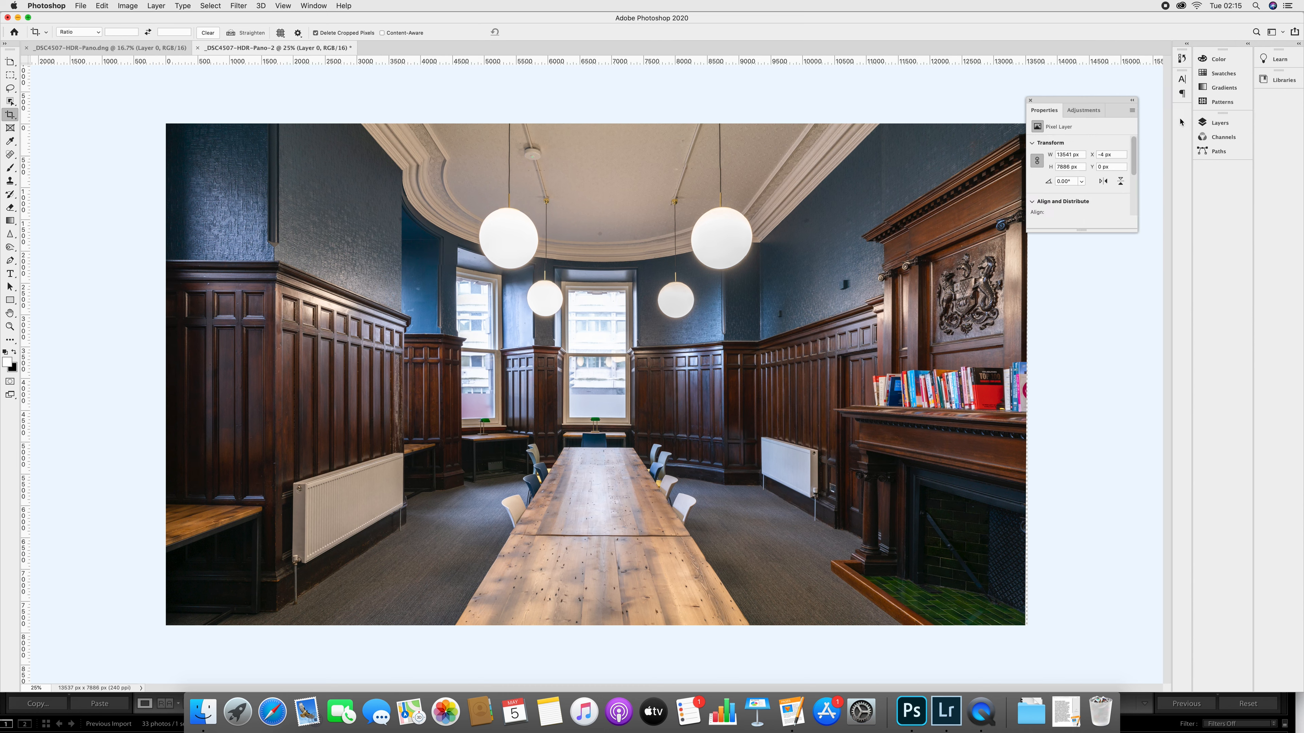
click(1213, 126)
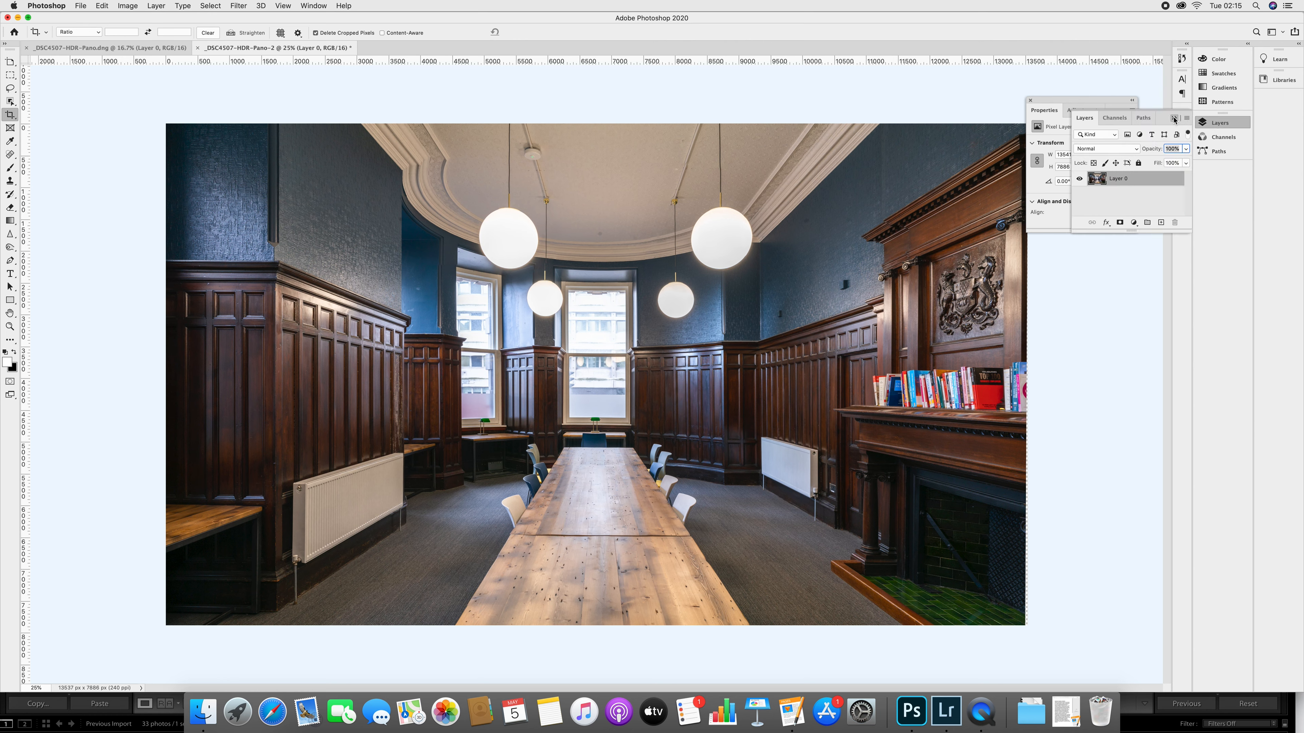
click(1180, 126)
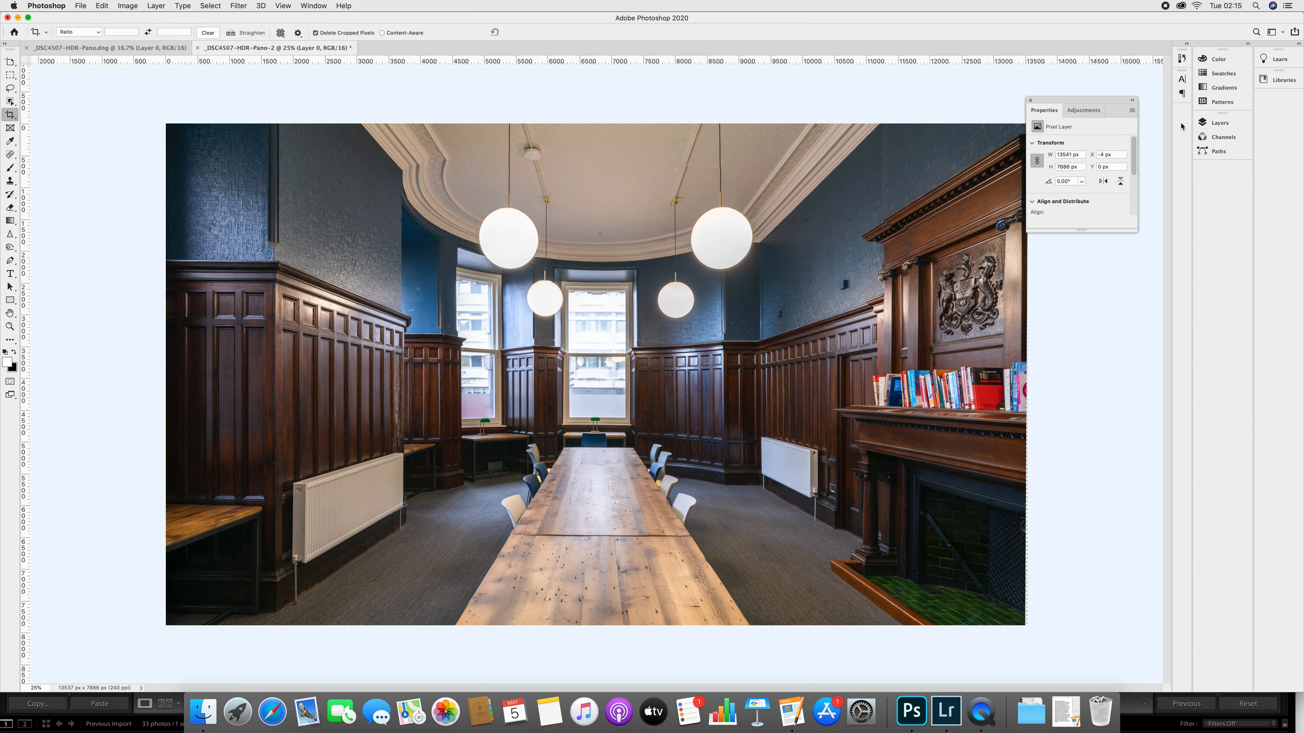
click(1214, 127)
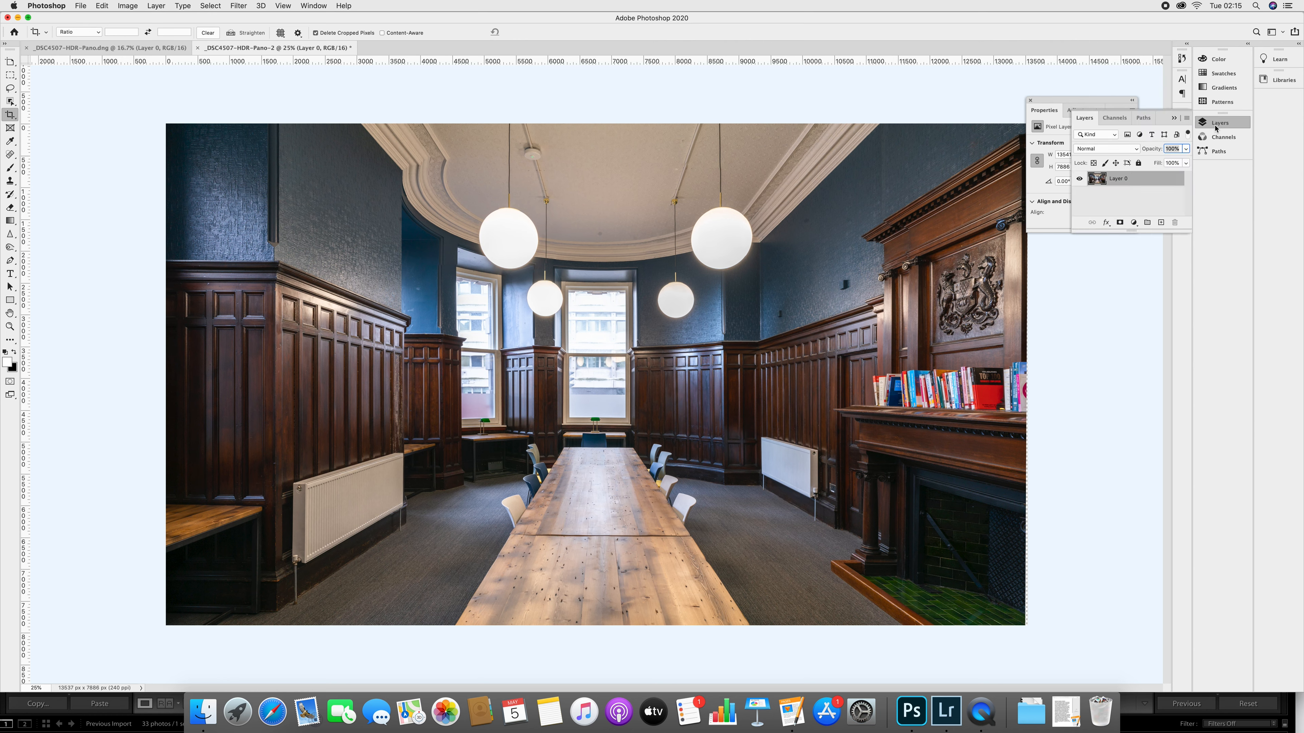
click(1173, 119)
- Add a new Levels adjustment above Layer 0, set its midtones to 1.10 and lower its white input level slightly
click(1083, 110)
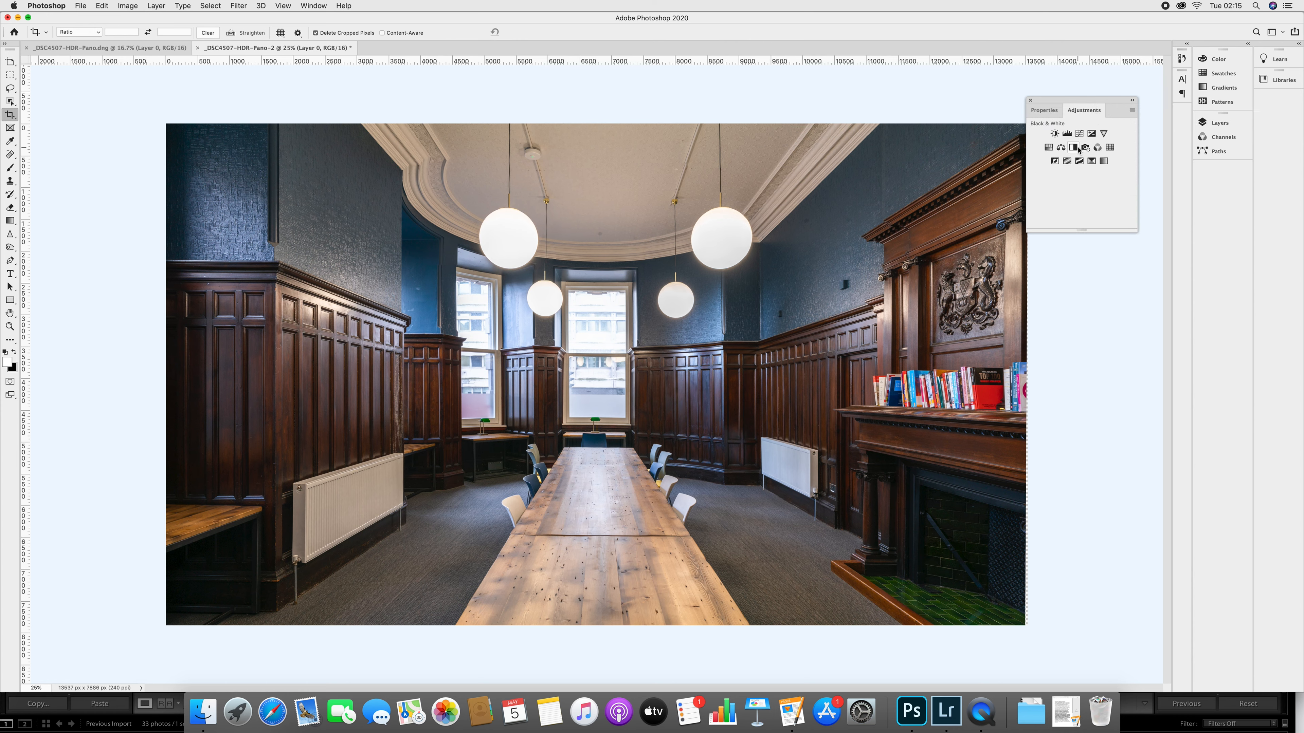
click(1067, 133)
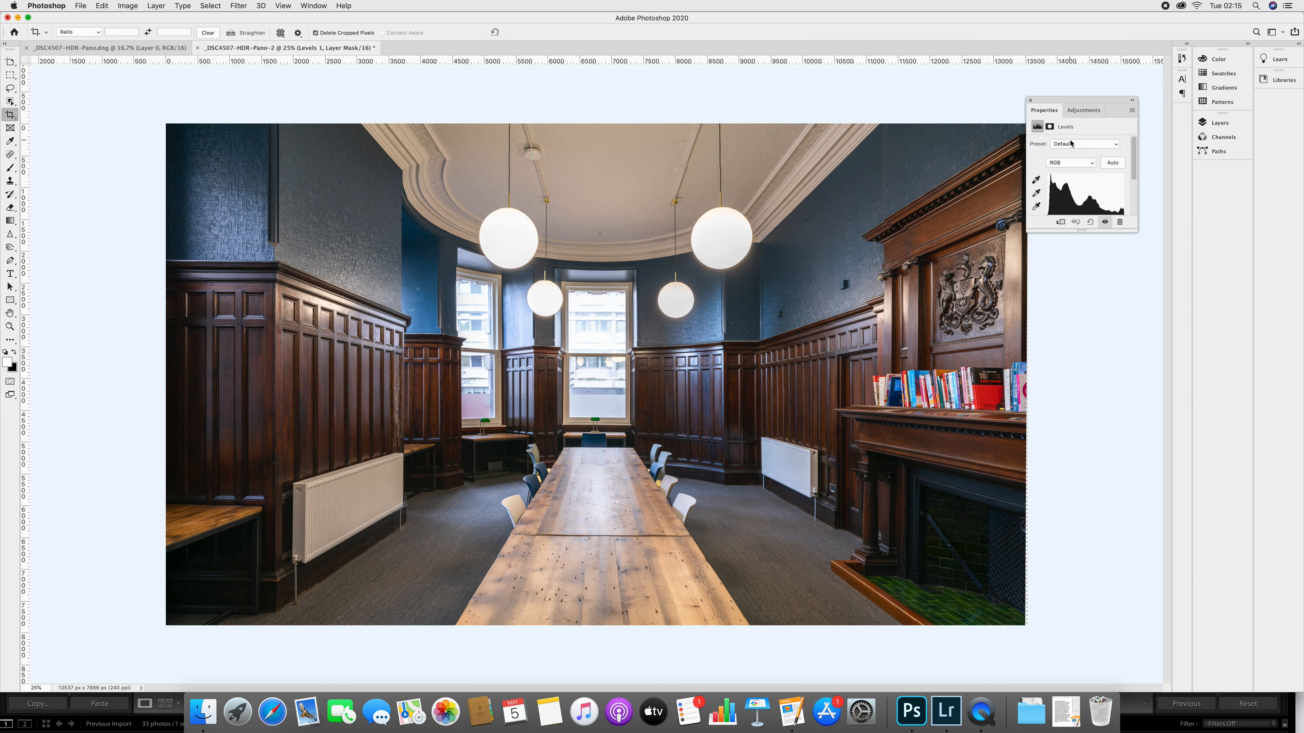
scroll(1079, 159, down, 2)
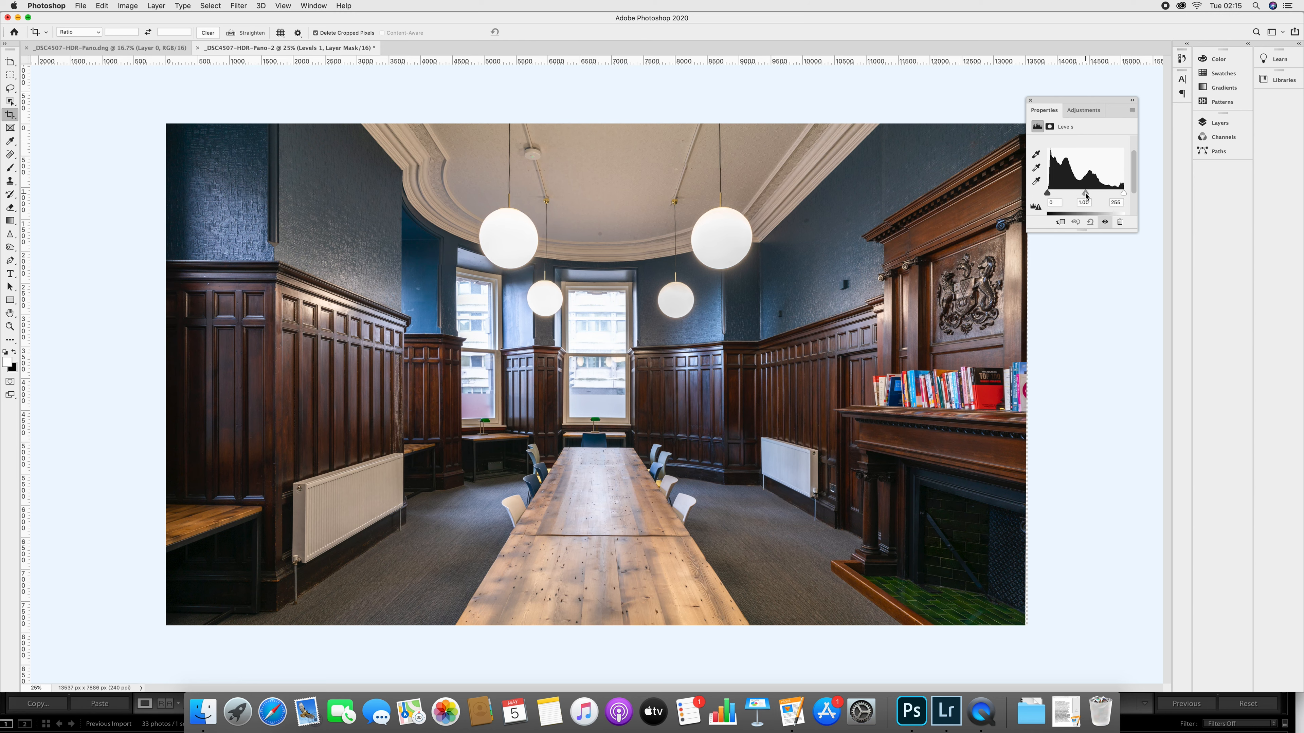
drag(1085, 194, 1082, 197)
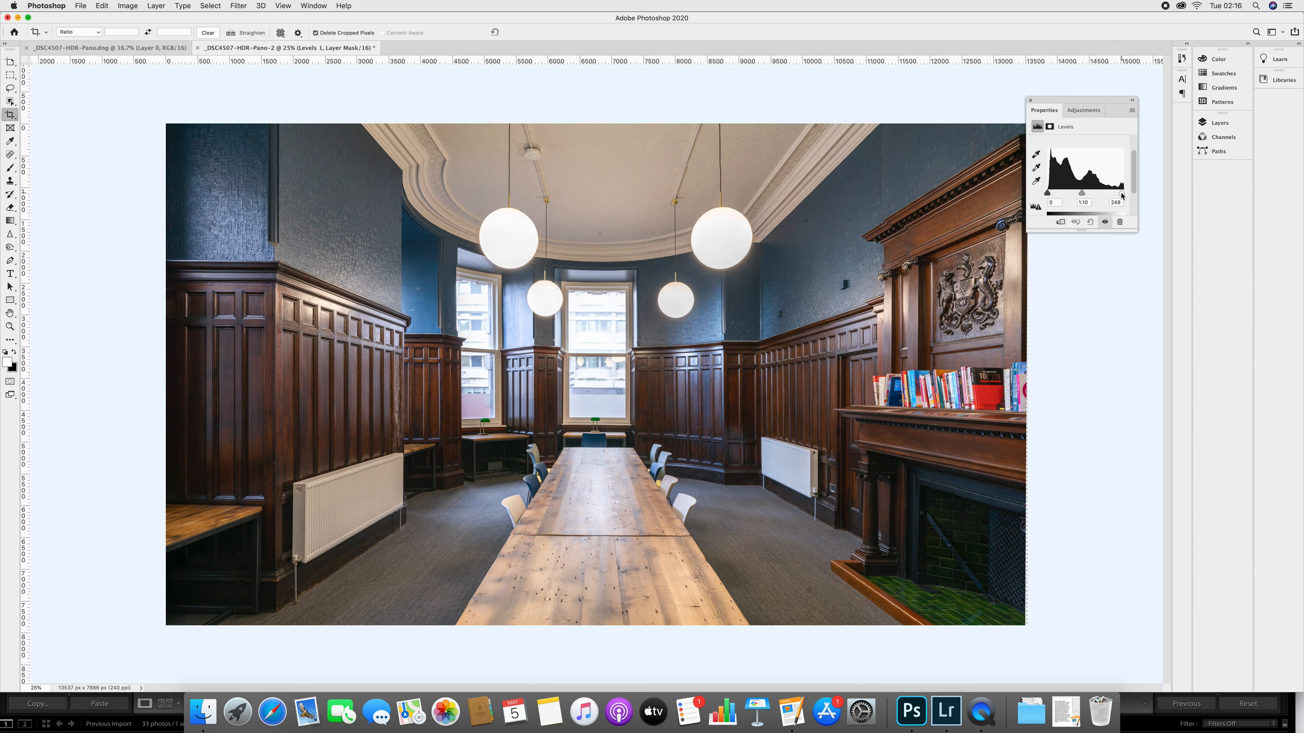
drag(1123, 194, 1118, 195)
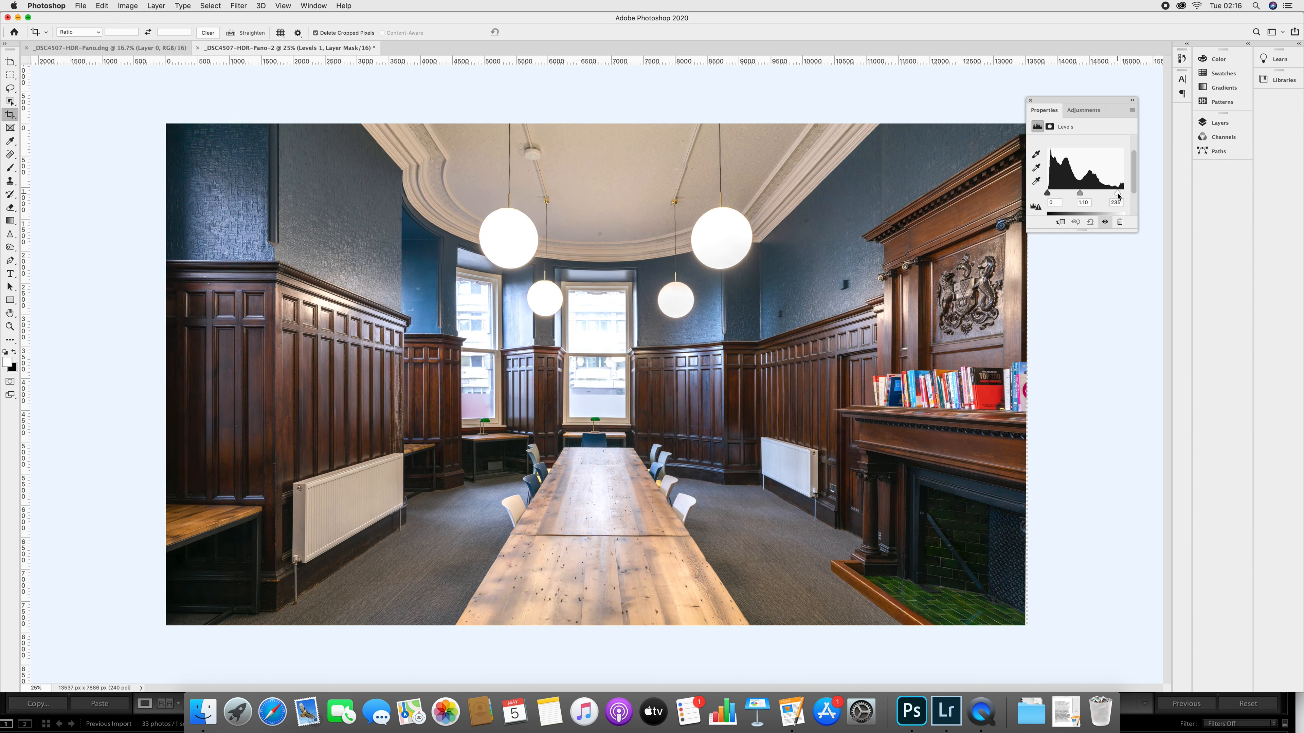
- Set the midtones of the Levels 1 adjustment to 1.08 and show the layer stack
drag(1080, 194, 1081, 194)
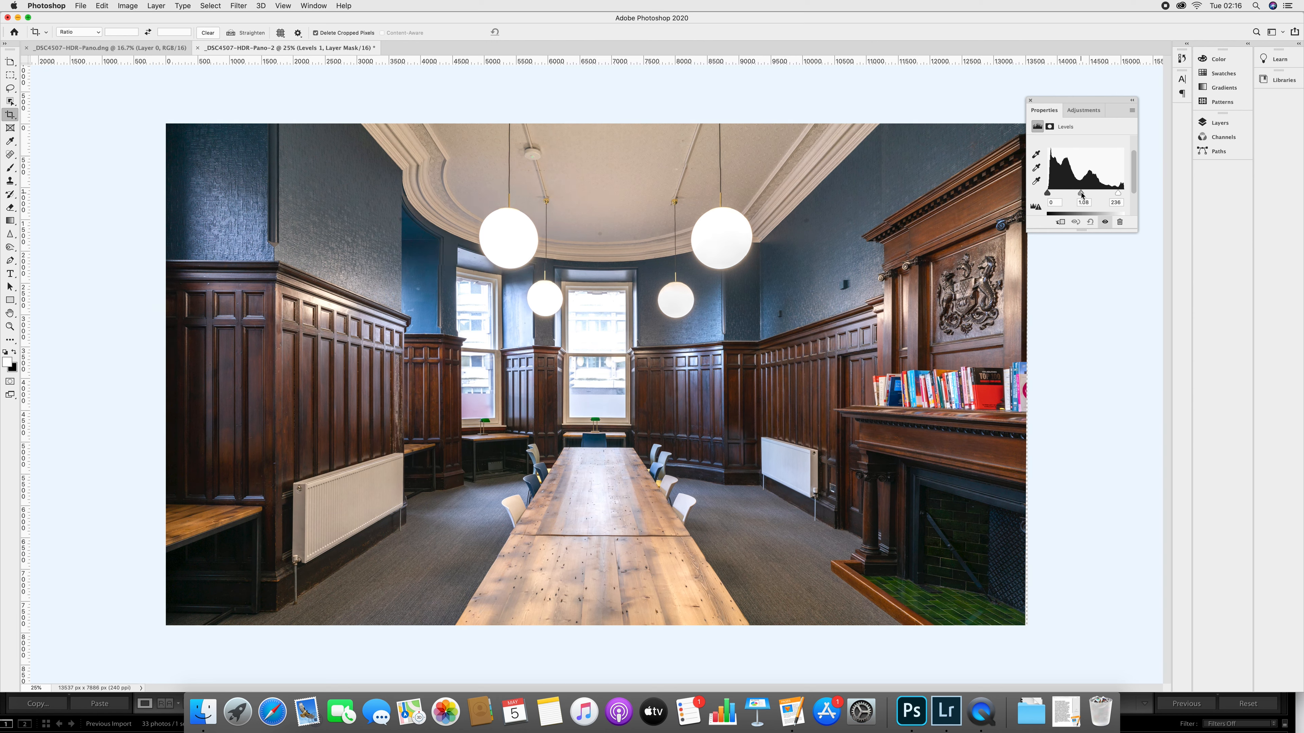
click(1132, 100)
click(1224, 124)
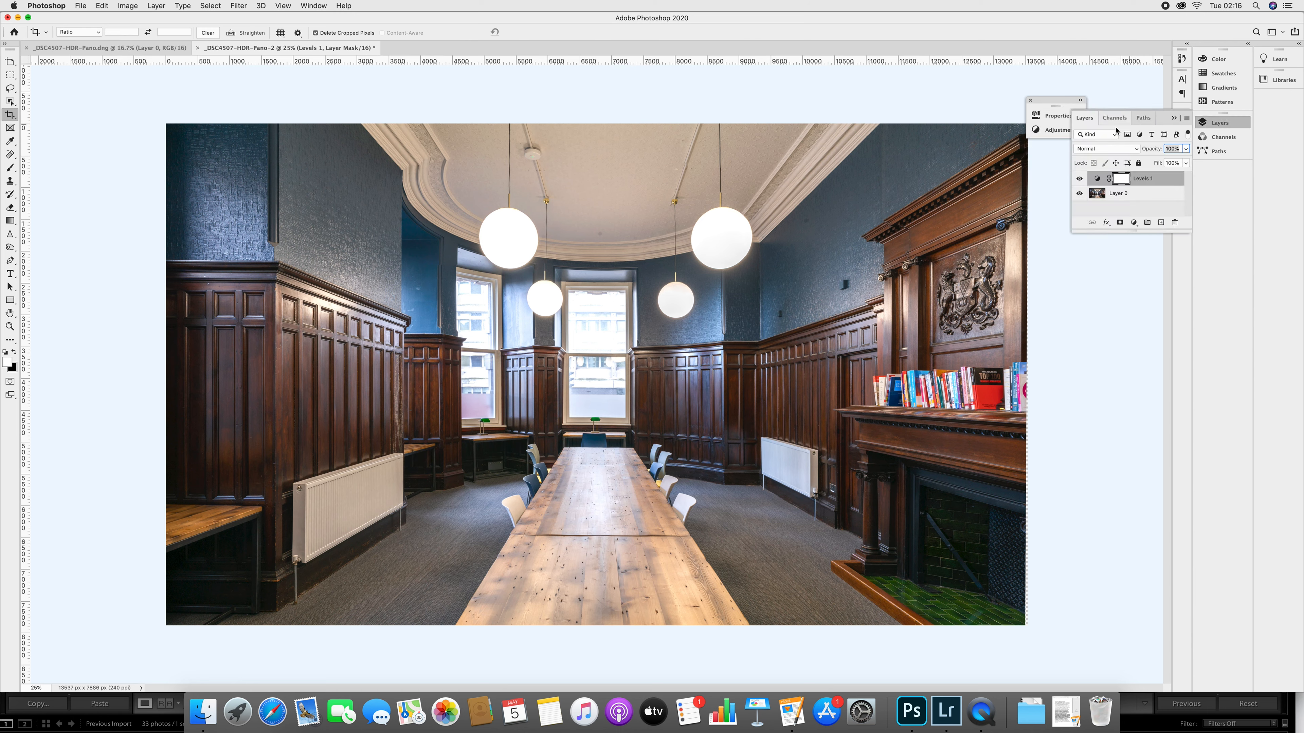
- Compare the image with the Levels 1 adjustment repeatedly hidden and shown
click(1080, 179)
click(1080, 179)
click(1081, 179)
click(1081, 180)
click(1080, 179)
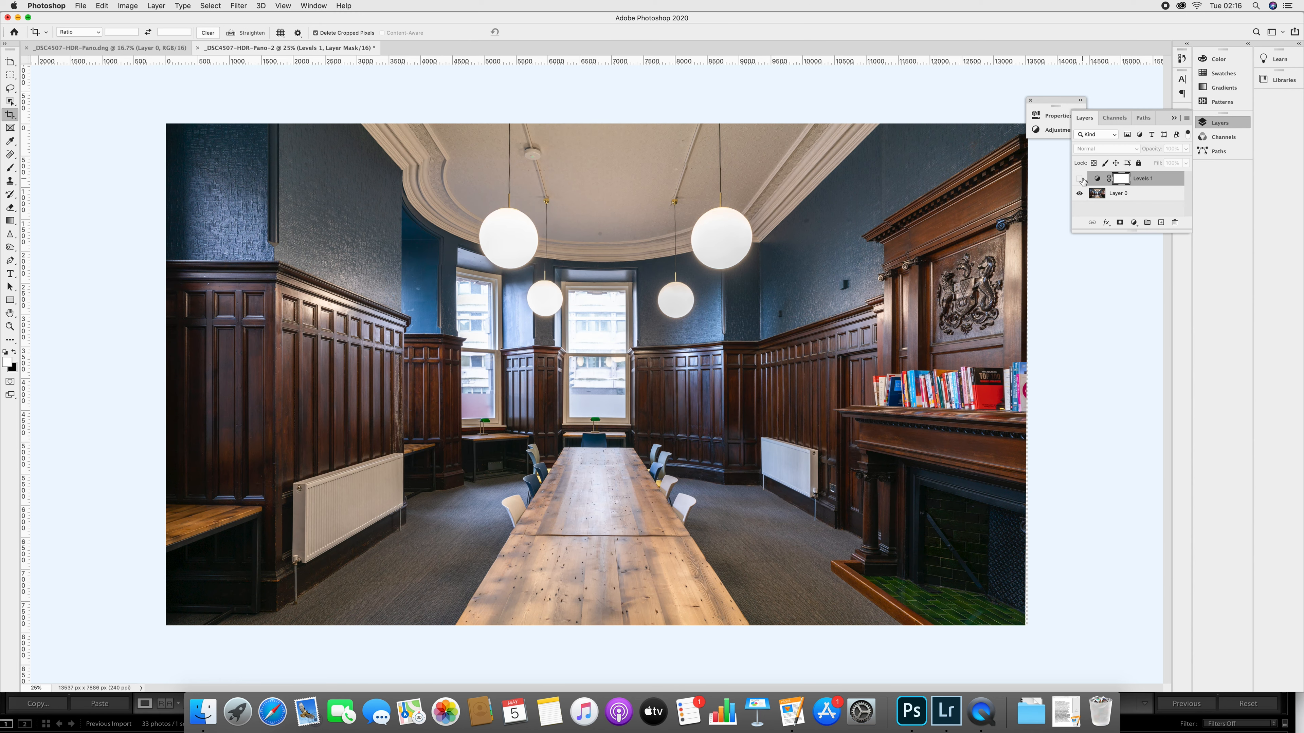
click(1080, 178)
click(1080, 179)
click(1080, 178)
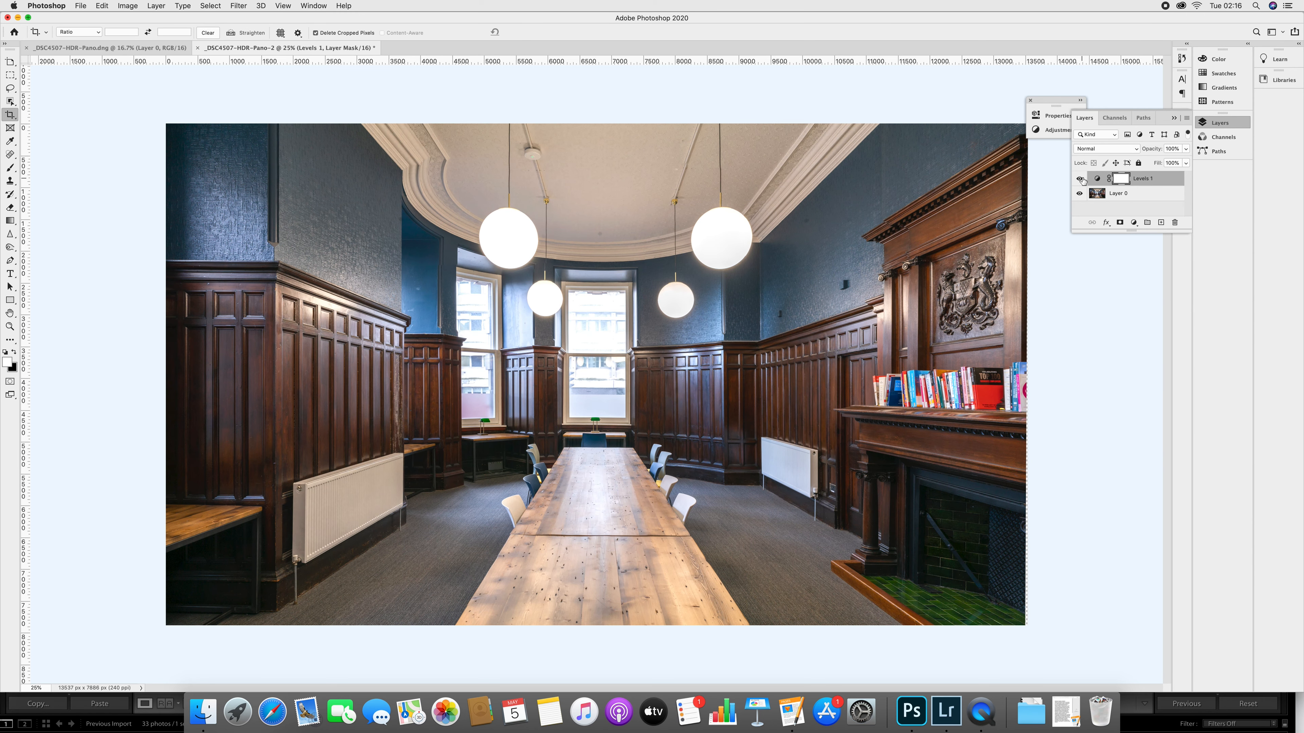
- Reopen the Levels 1 settings, raise the black input level to 5 and set the midtones to 1.18
double_click(1098, 179)
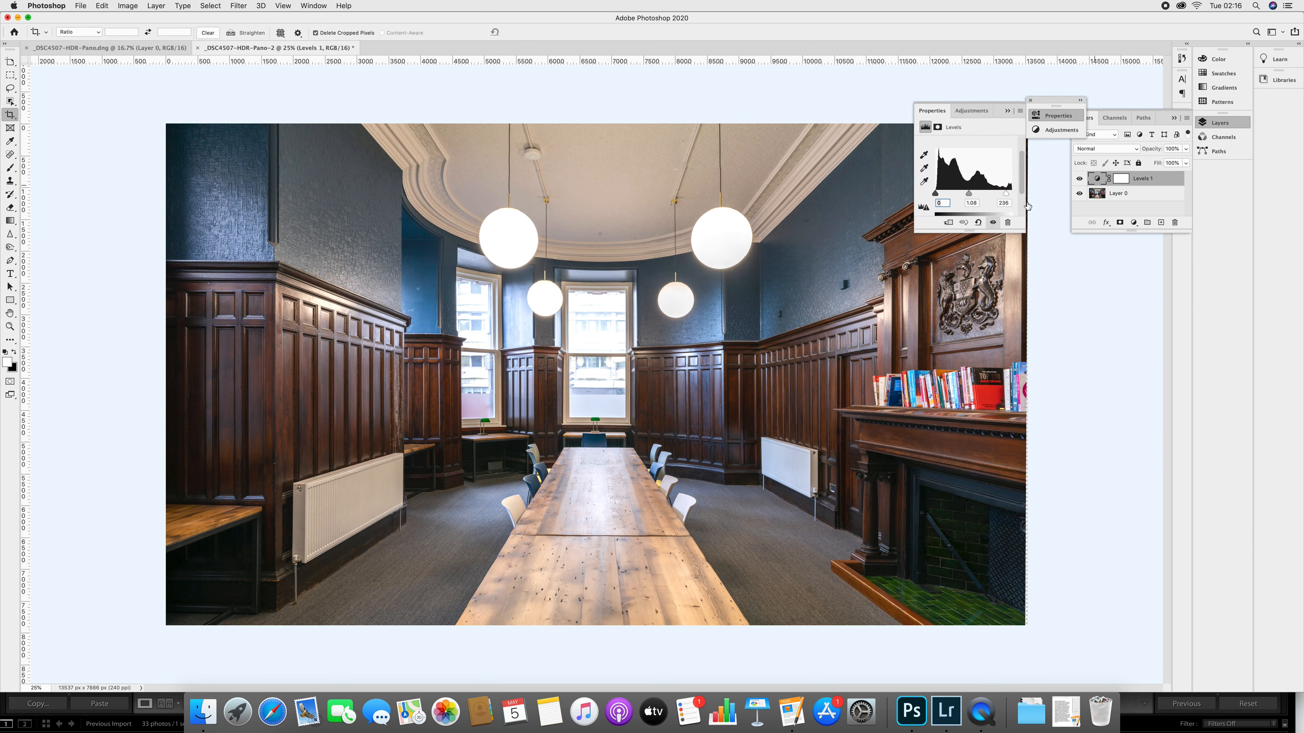
drag(935, 195, 939, 196)
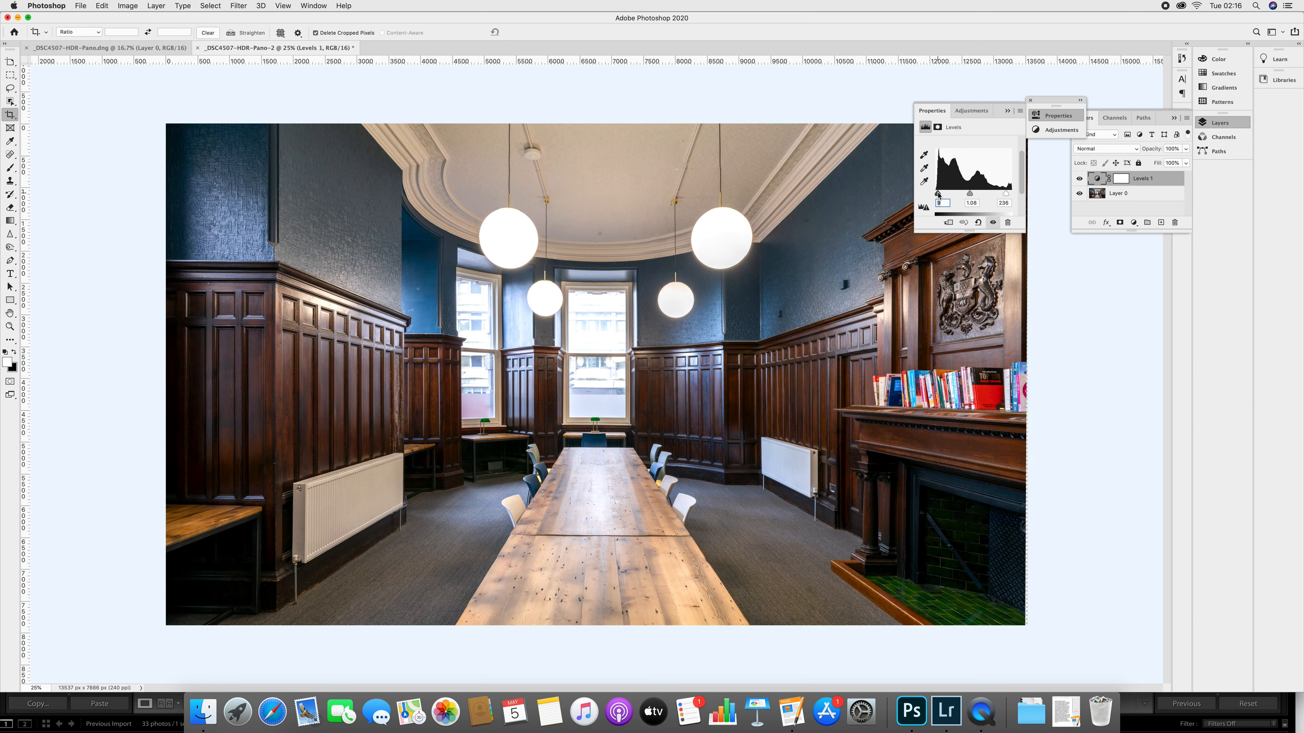
drag(938, 196, 967, 195)
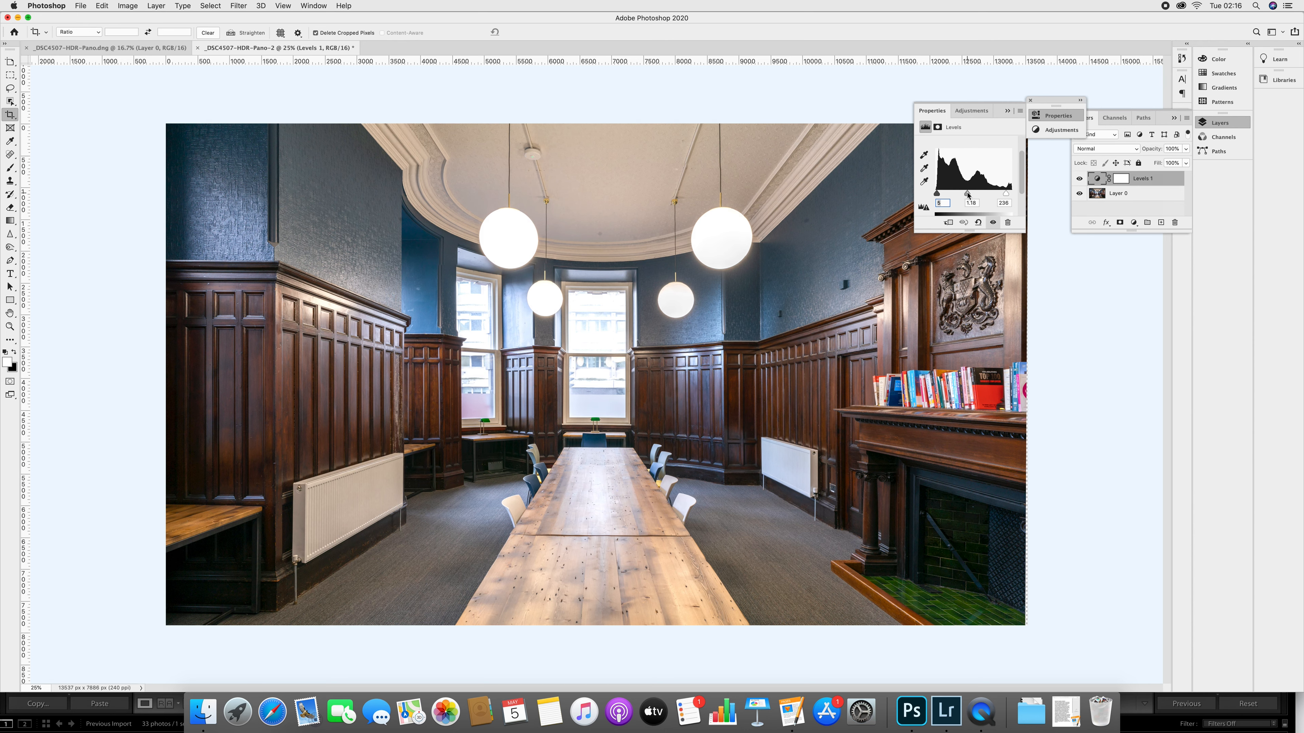
click(1007, 110)
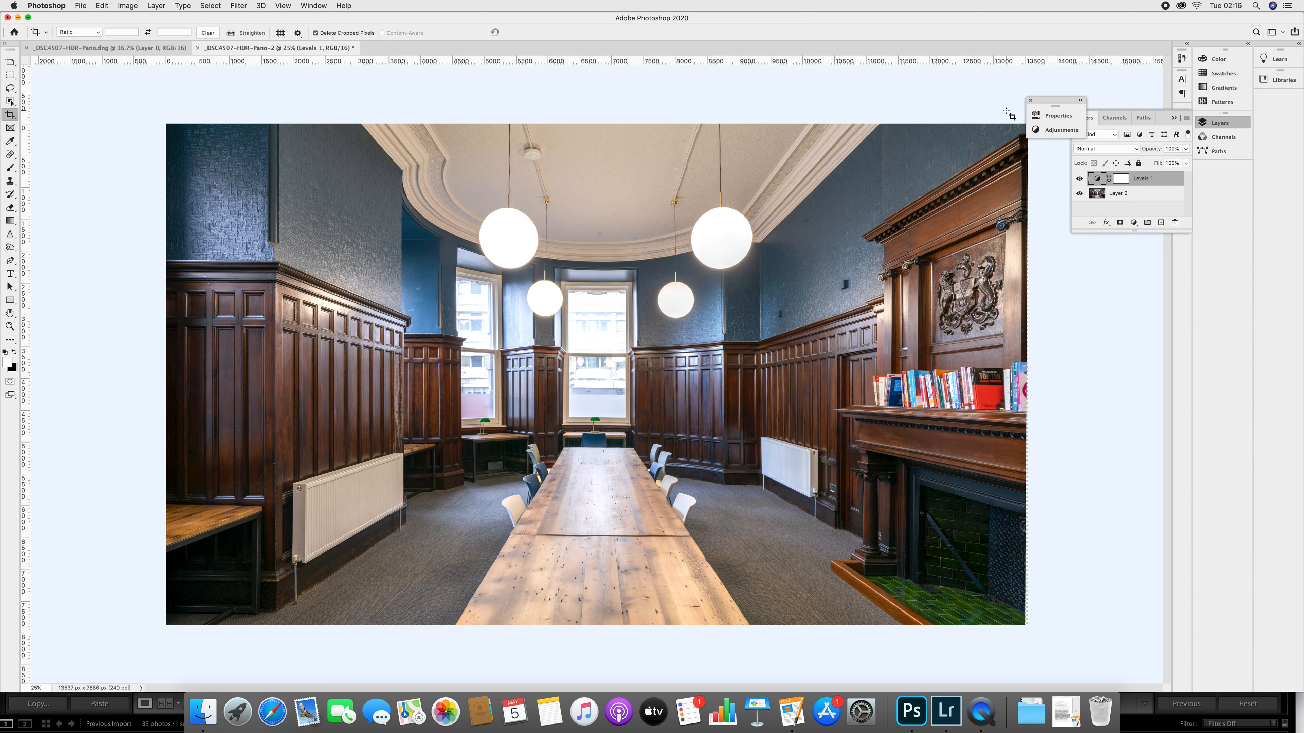
- Check the effect of the revised Levels 1 adjustment by toggling its visibility
click(1079, 178)
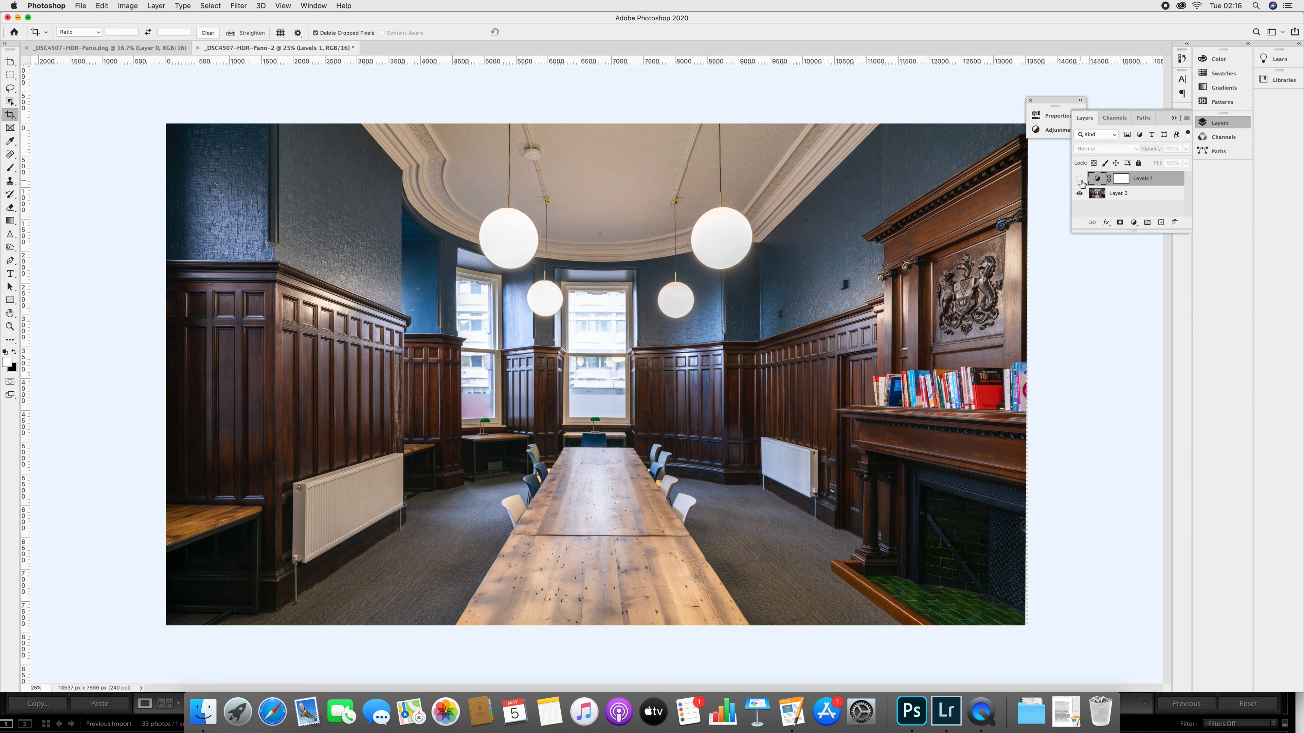
click(1079, 178)
click(1079, 179)
click(1079, 179)
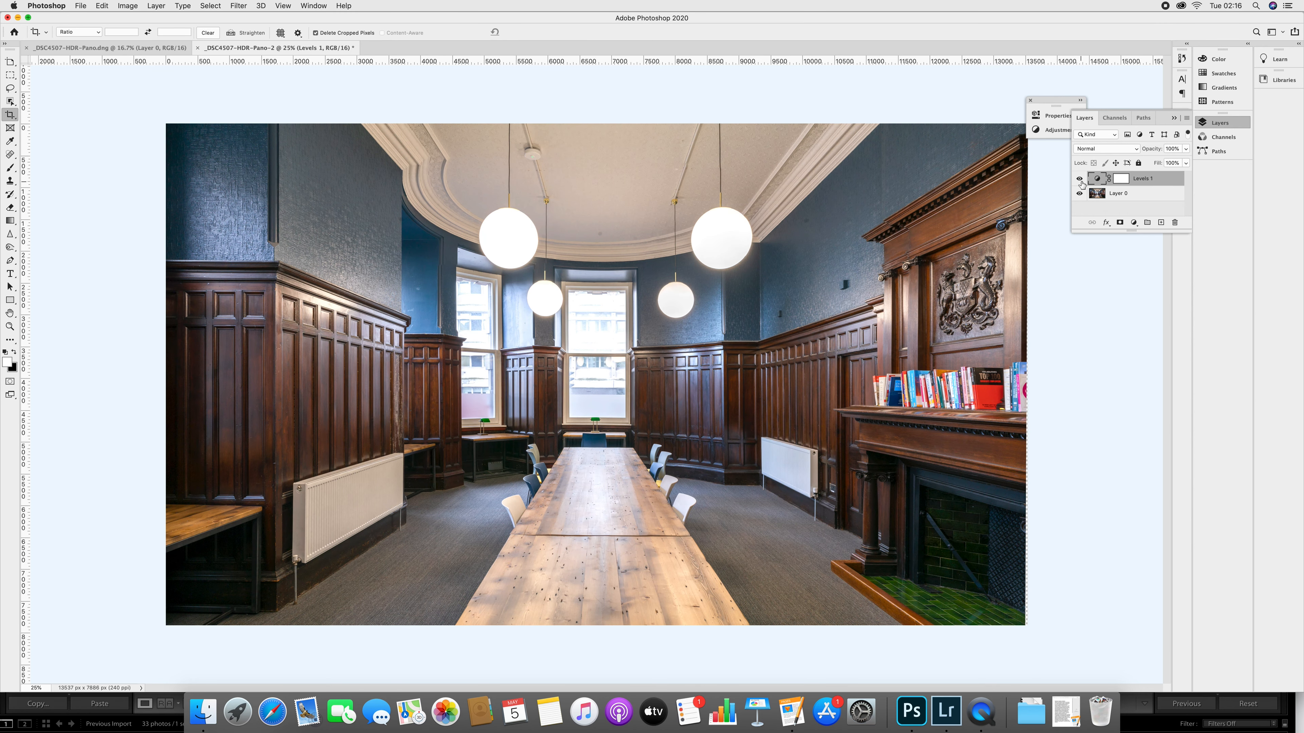
click(1079, 178)
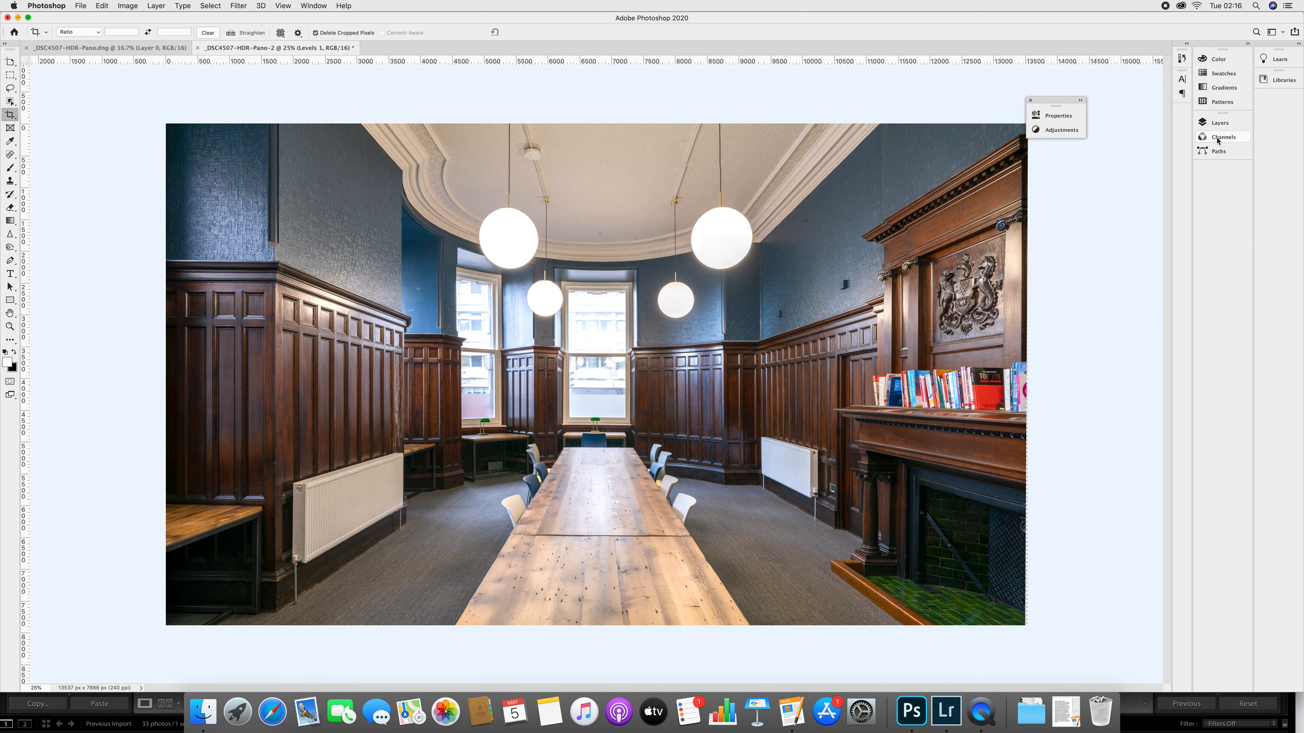
- Add a Color Balance adjustment layer above Levels 1 with its tone range on Midtones
click(1217, 137)
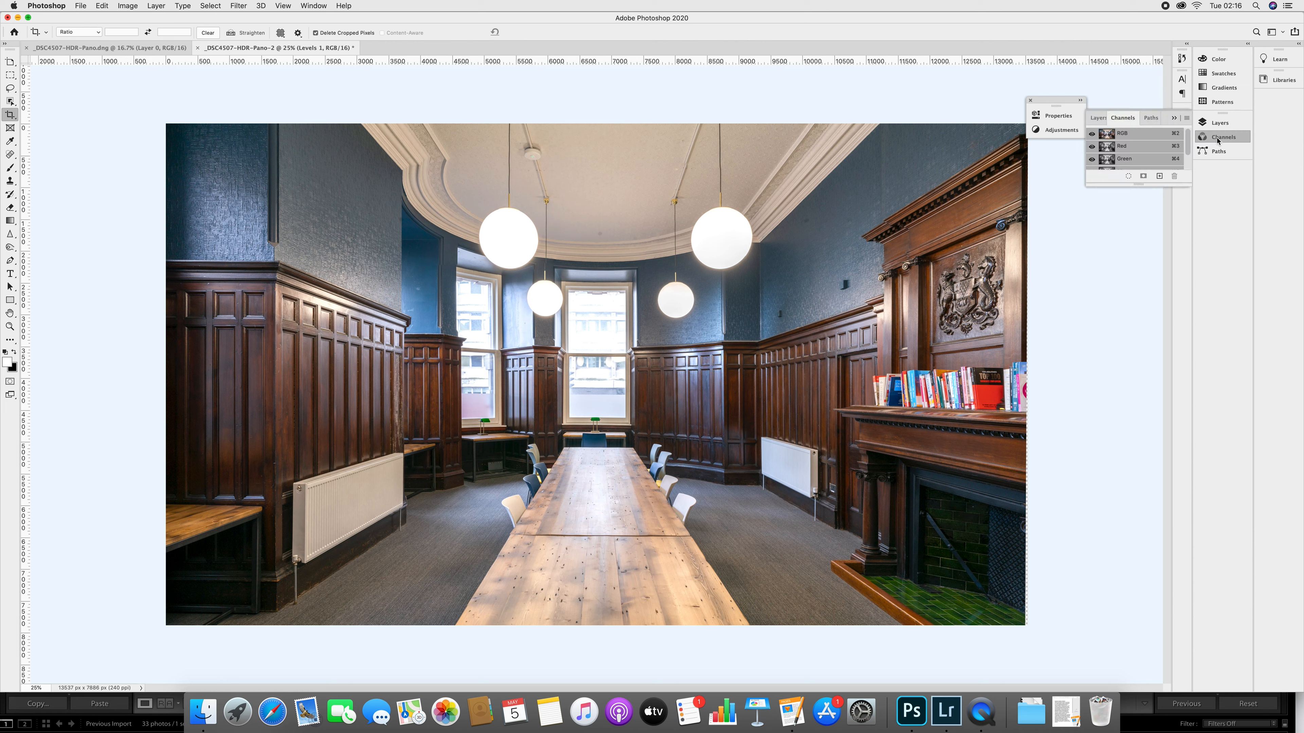
click(1174, 118)
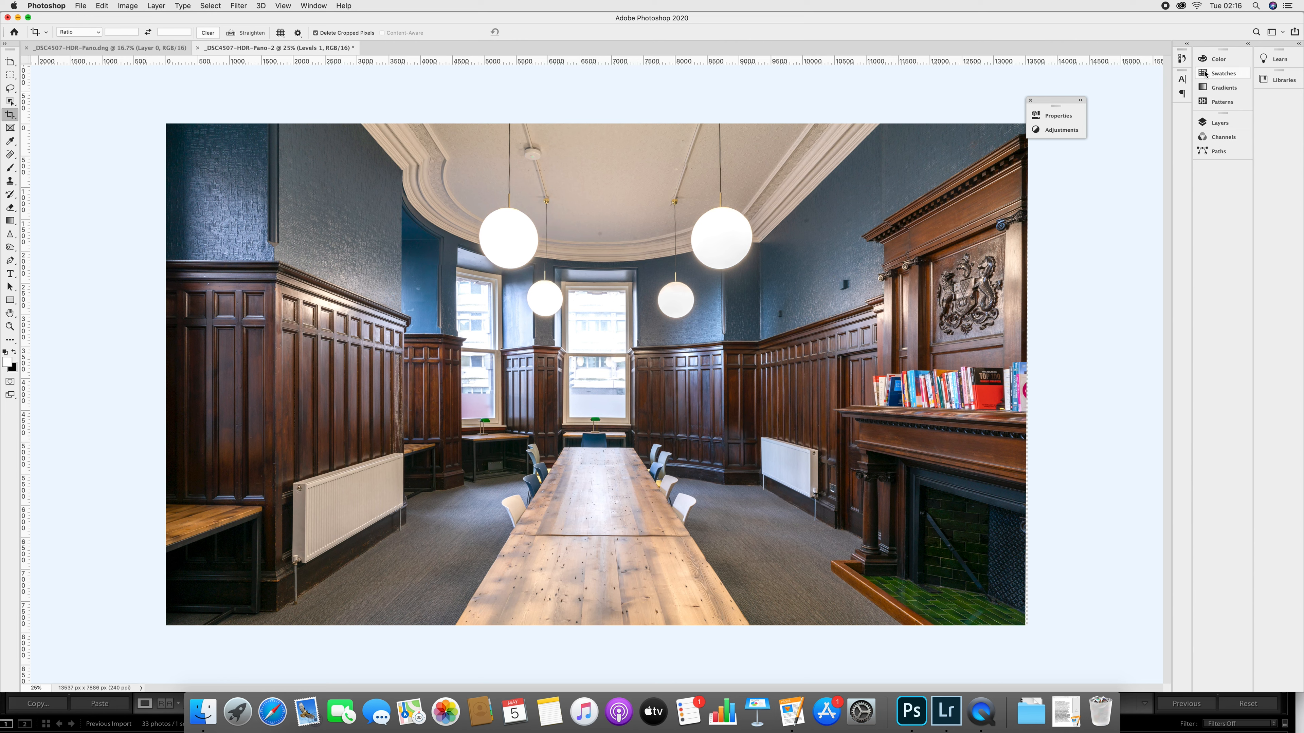
click(1046, 131)
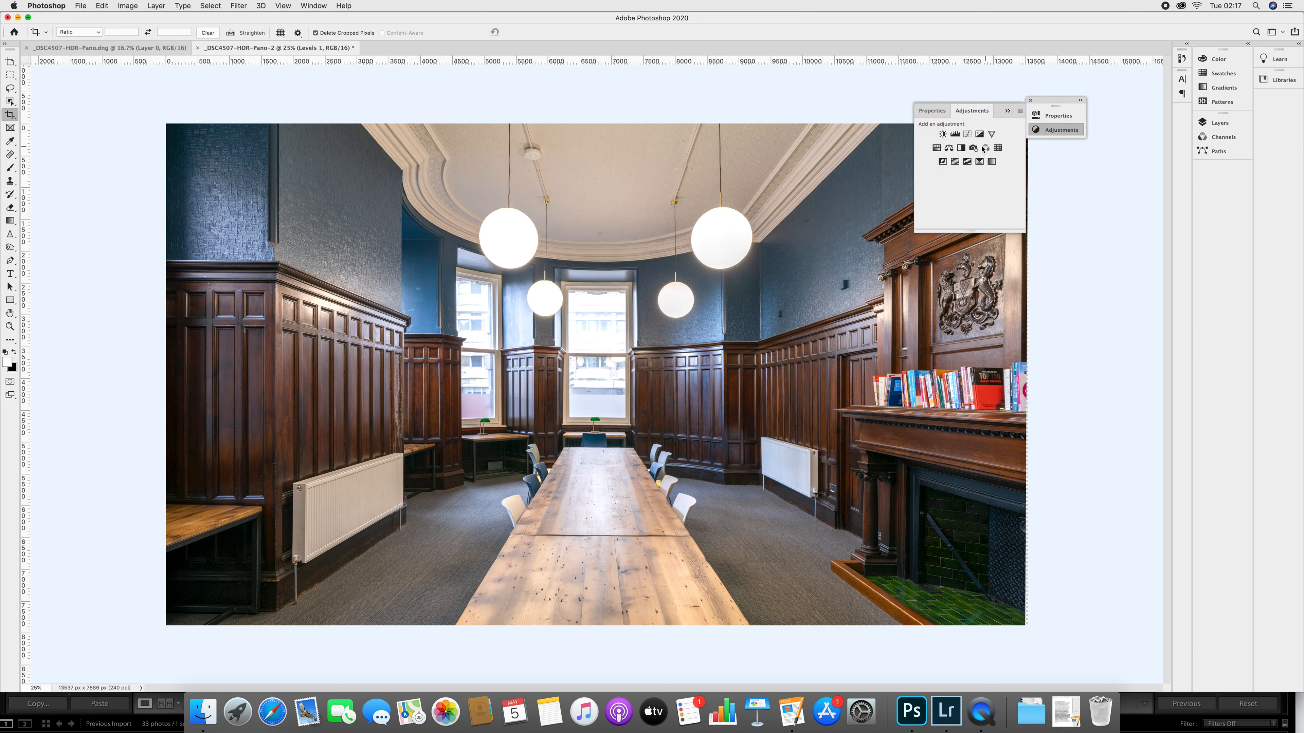
click(949, 148)
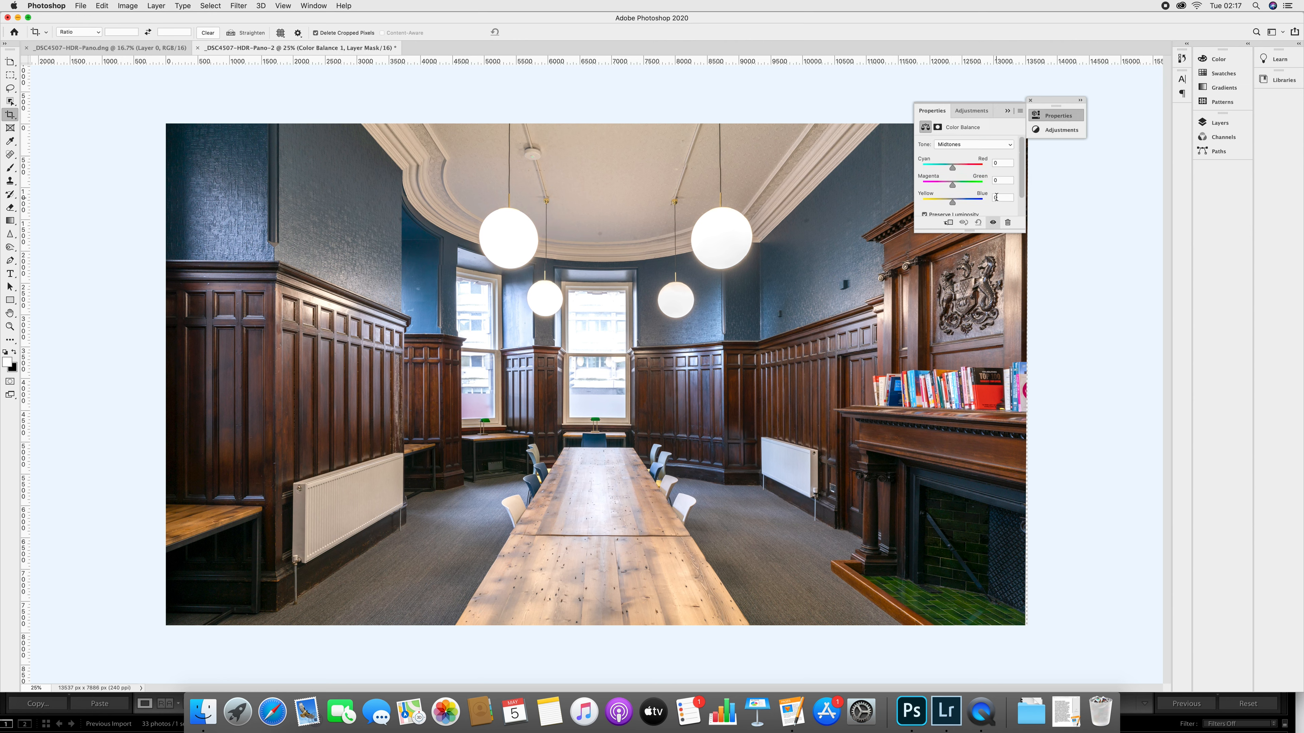
click(991, 146)
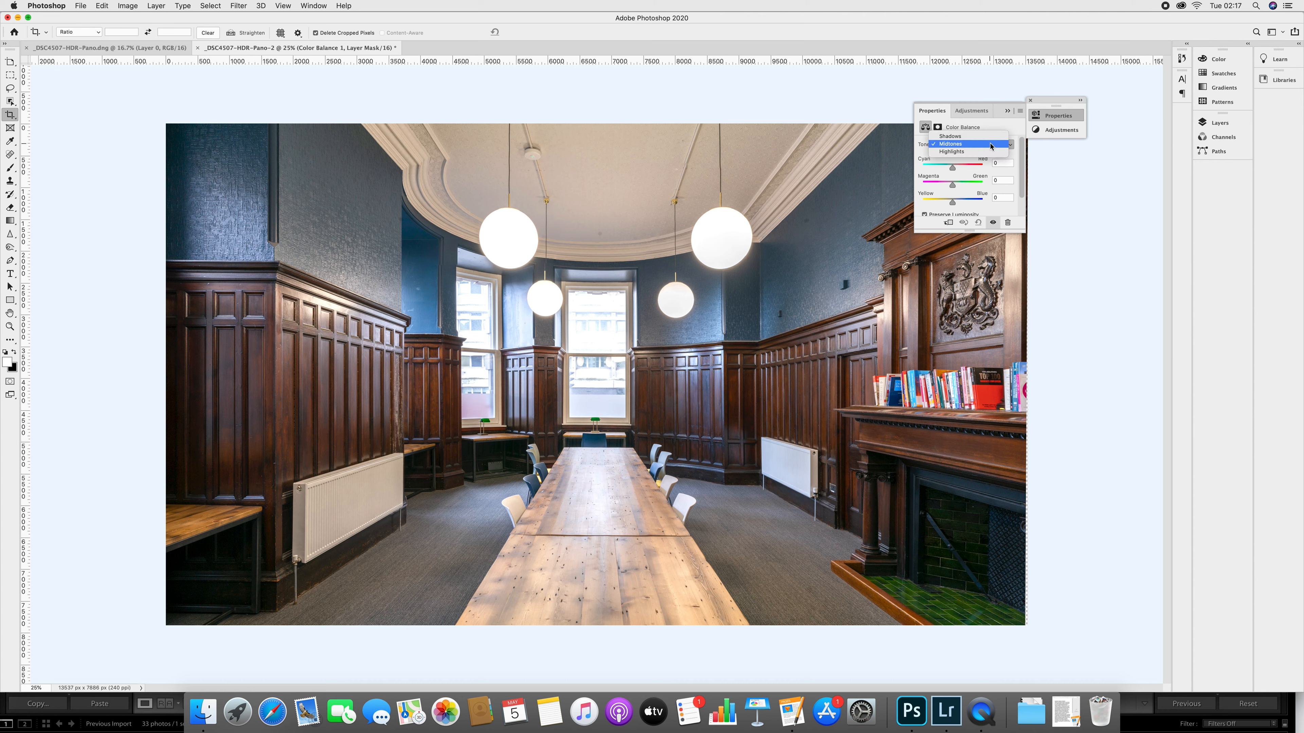
click(989, 147)
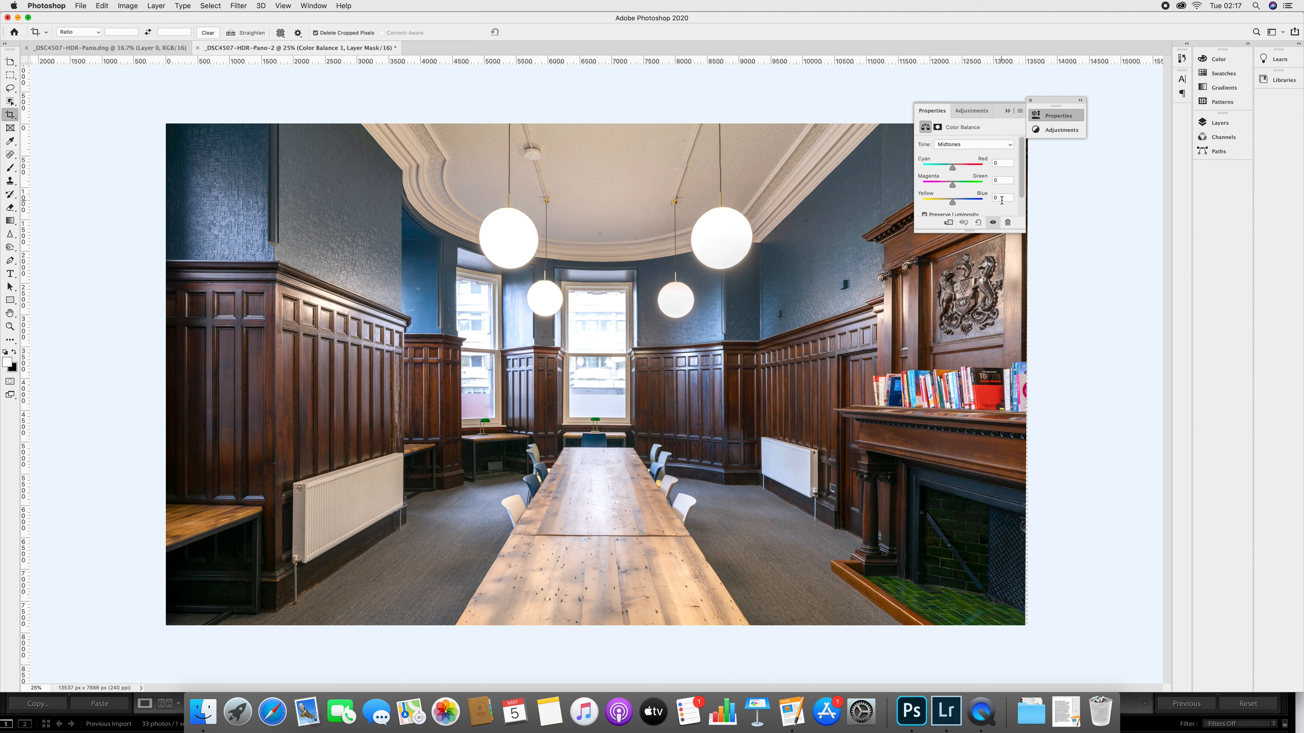
- Adjust the Color Balance midtones, trying yellow–blue at 10 and setting magenta–green to -5
text(10)
key(BackSpace)
key(BackSpace)
key(BackSpace)
click(996, 181)
text(-5)
click(1001, 162)
- Set the Color Balance shadows to magenta–green -5 and yellow–blue +5, and adjust their cyan–red value
click(973, 144)
click(965, 135)
click(994, 198)
key(BackSpace)
click(951, 184)
text(-5)
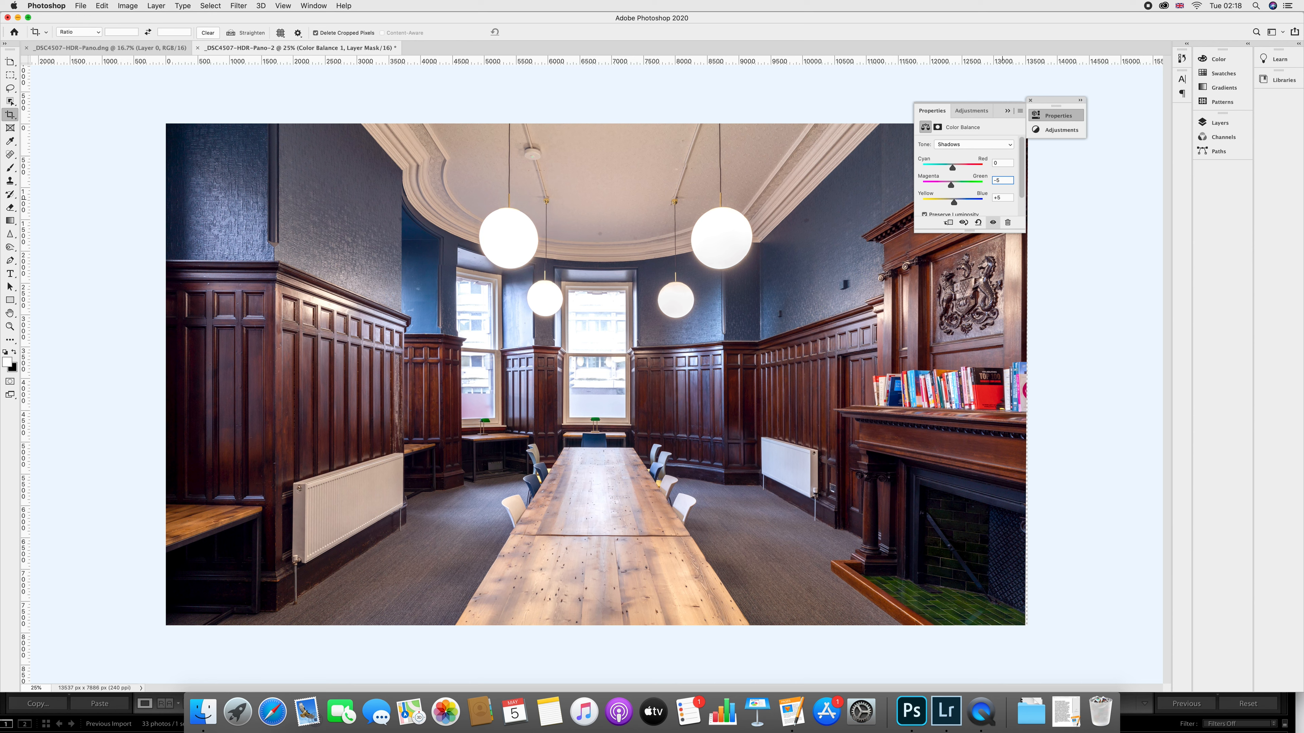
text(5)
click(1003, 164)
text(10)
key(BackSpace)
- Tune the Color Balance highlights on the yellow–blue, magenta–green and cyan–red scales, trying 20 for yellow–blue
click(973, 144)
click(970, 166)
click(987, 198)
text(20)
key(BackSpace)
key(BackSpace)
click(997, 181)
text(19)
text(3)
key(BackSpace)
click(1001, 163)
text(-)
key(BackSpace)
click(1007, 110)
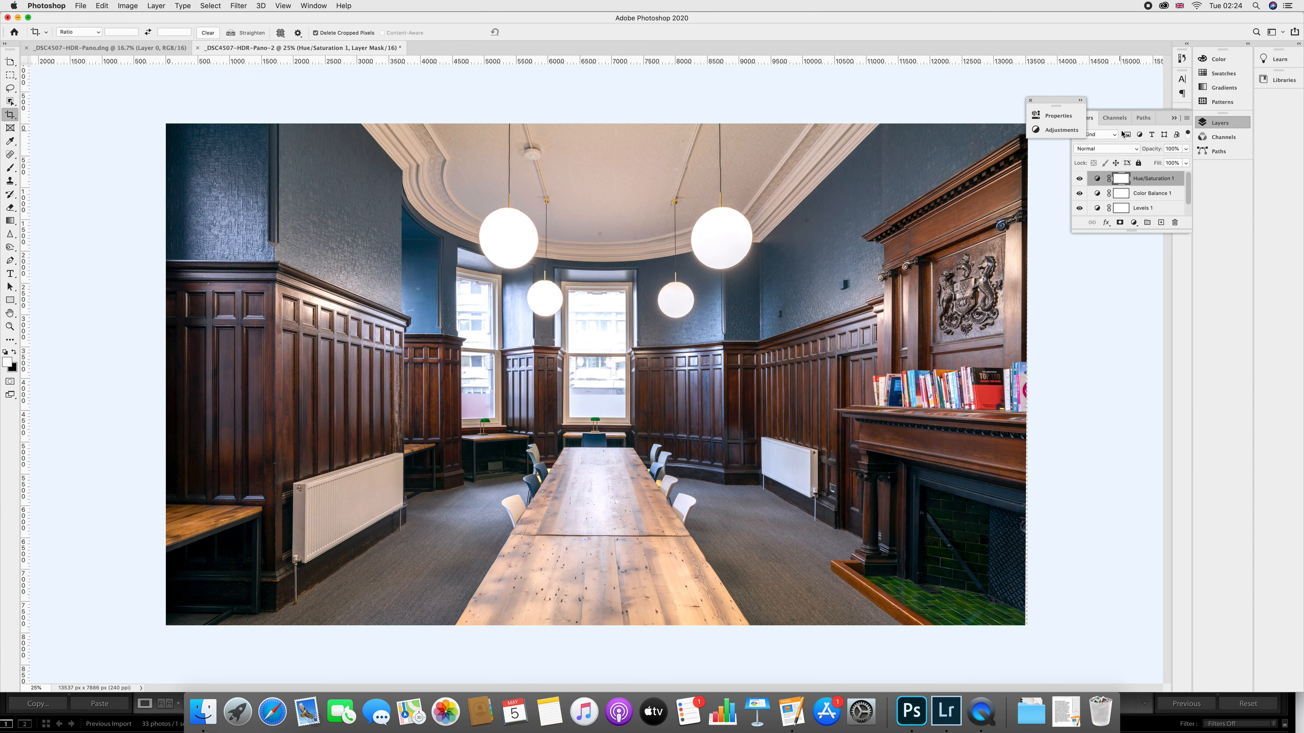
- Choose the Spot Healing Brush and set its size to 180 px and its hardness to 75%
click(1040, 146)
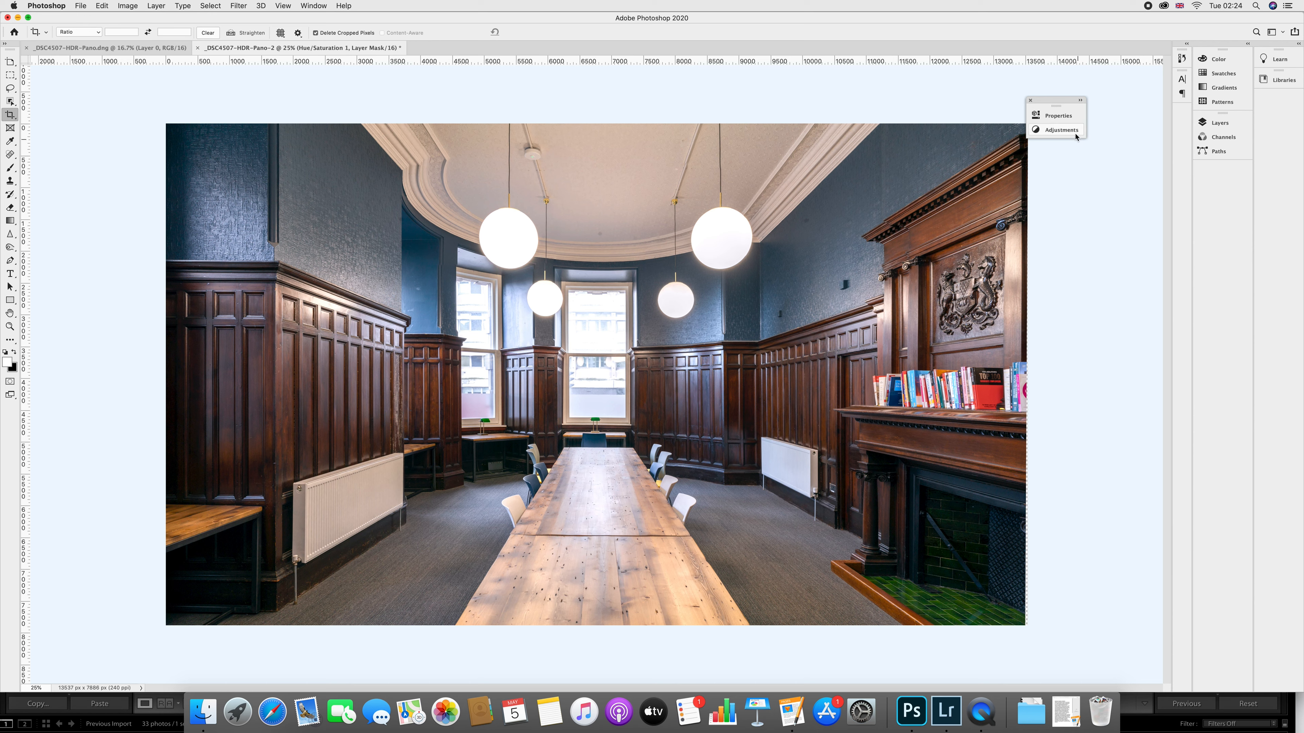
click(1058, 130)
click(1220, 123)
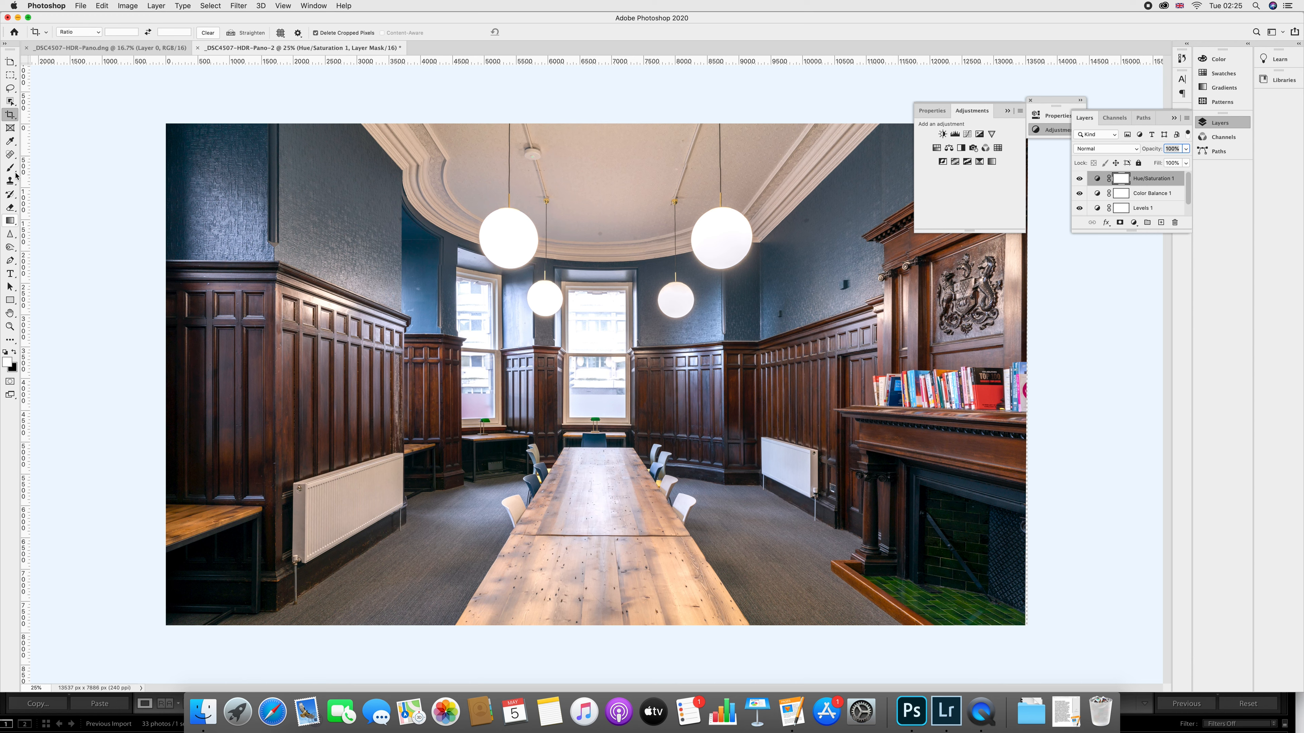
click(12, 155)
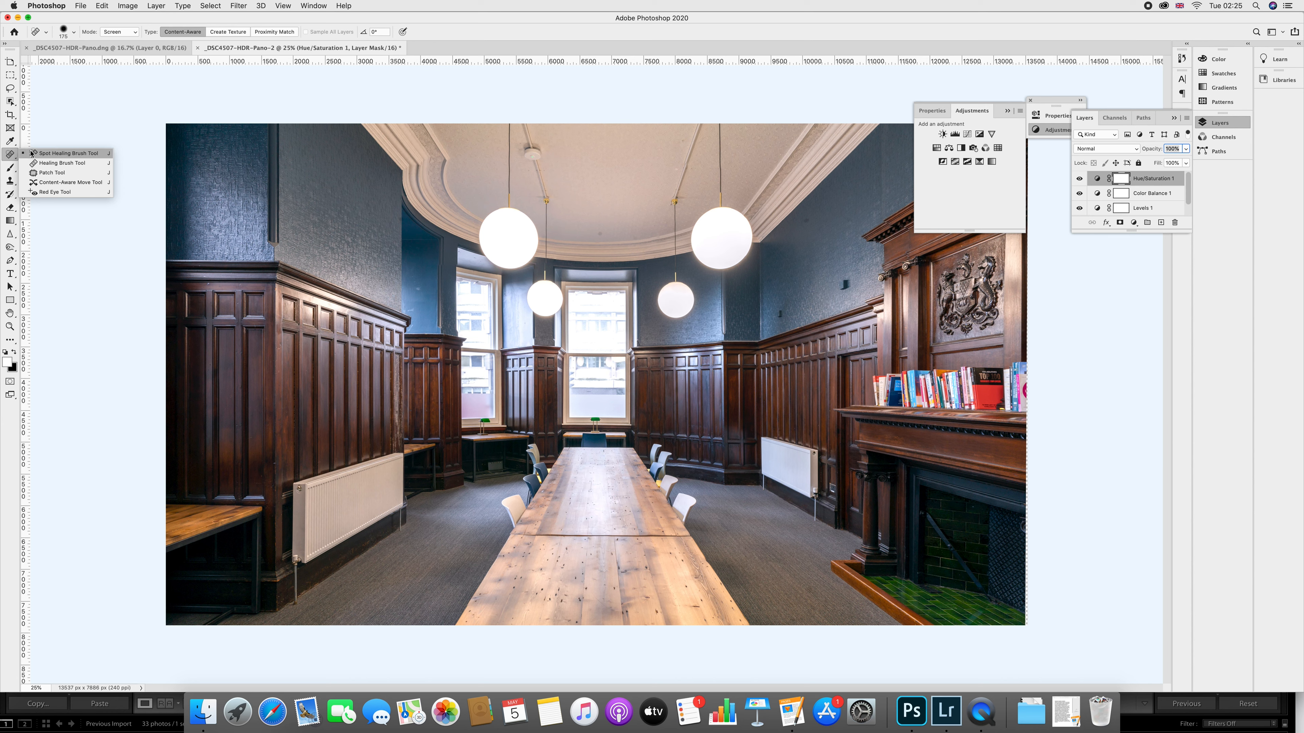
click(49, 154)
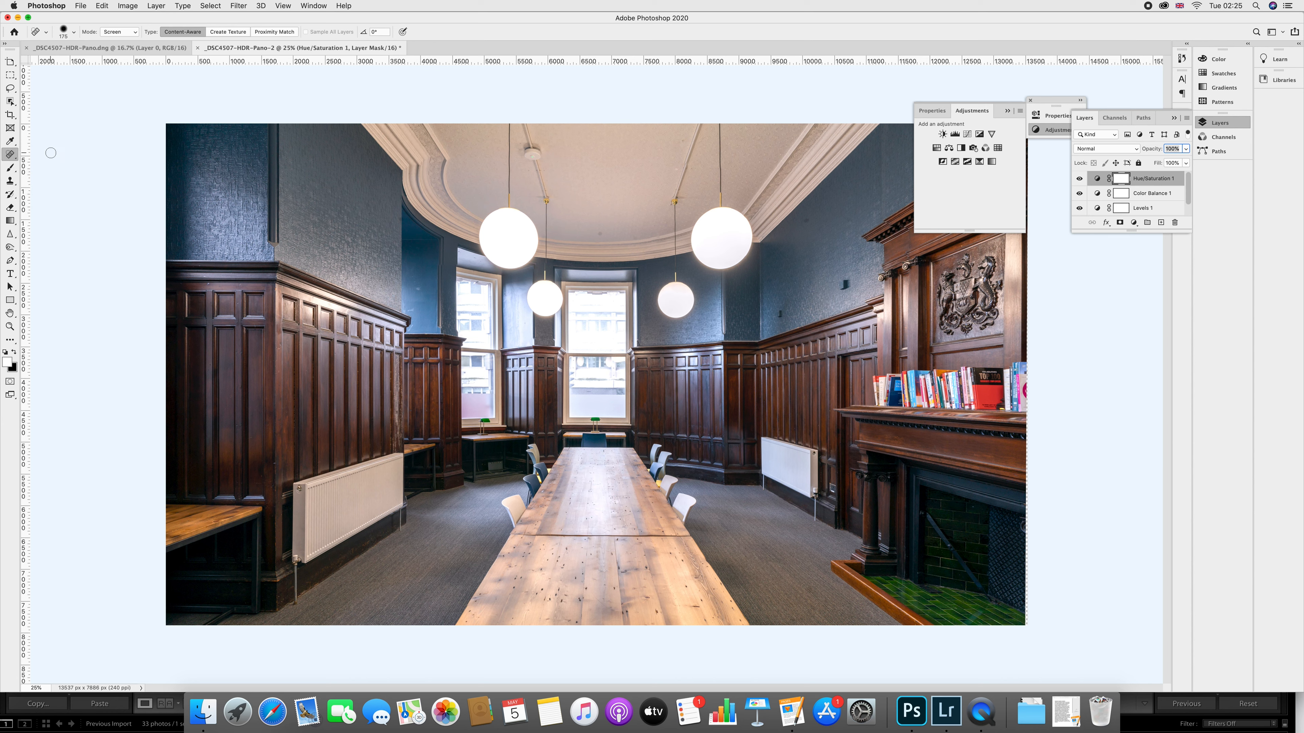
click(74, 32)
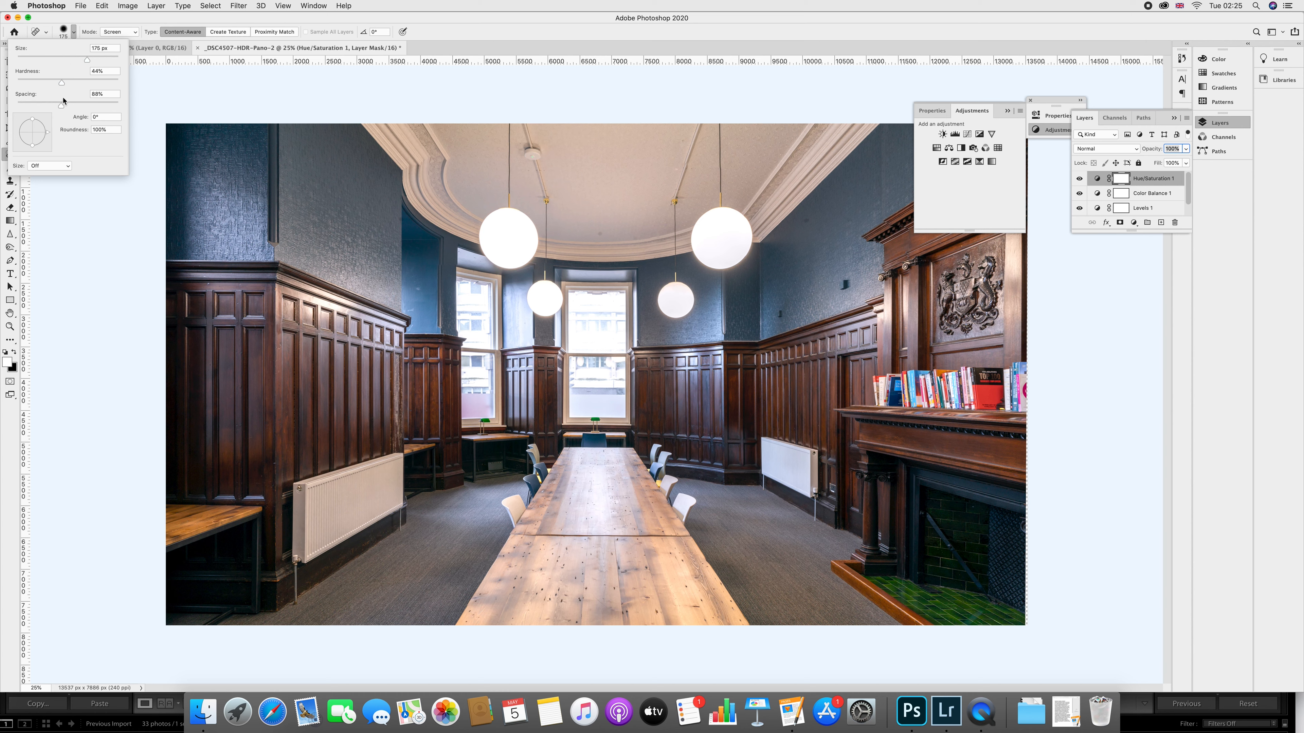
drag(62, 82, 92, 83)
click(104, 48)
key(Return)
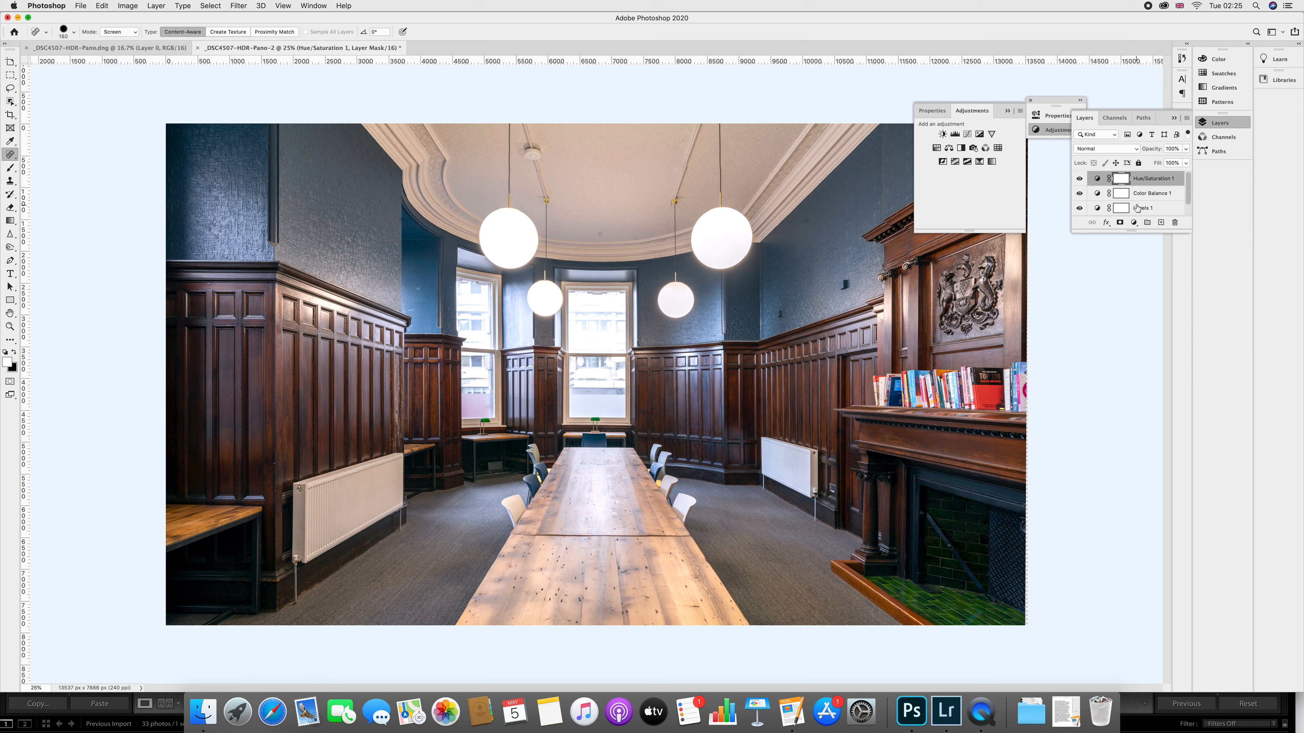
- Select Layer 0 and heal the small blemishes on the ceiling and its moulding above the central window
scroll(1137, 209, down, 1)
click(1136, 209)
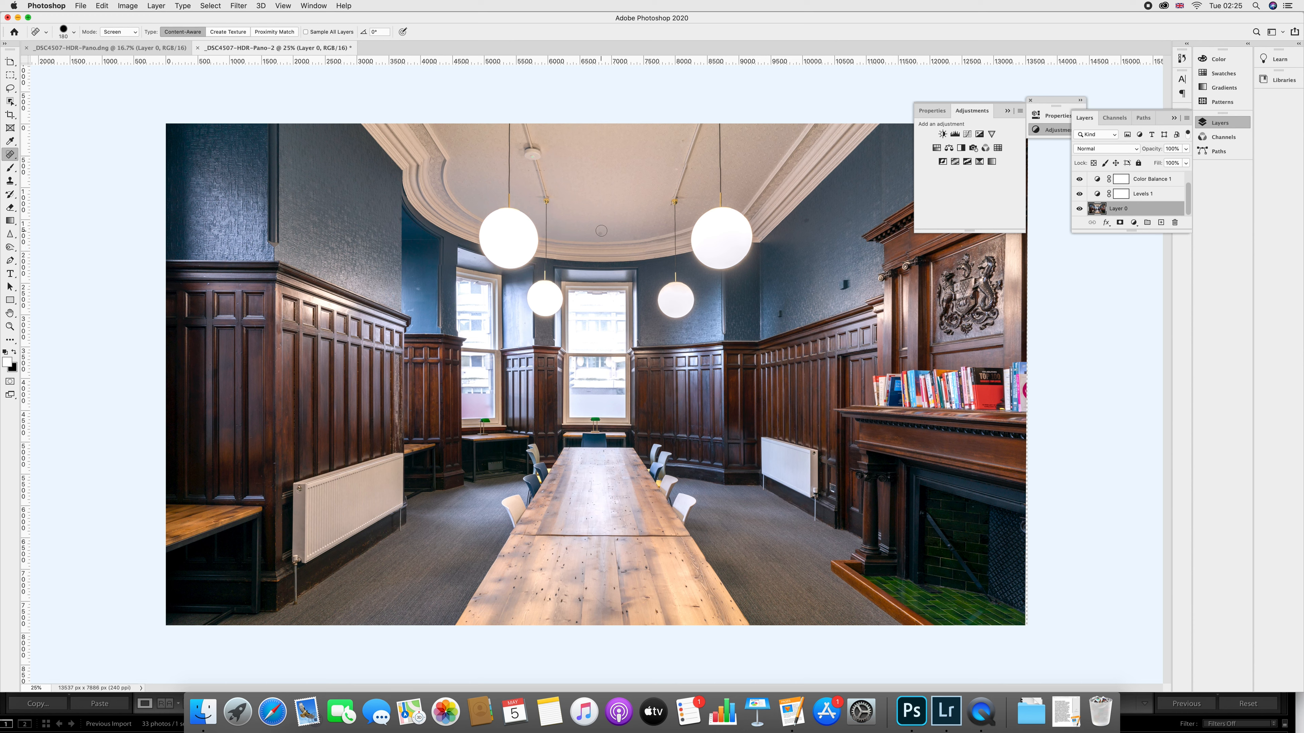
click(599, 234)
click(610, 238)
key(super+equal)
key(super+equal)
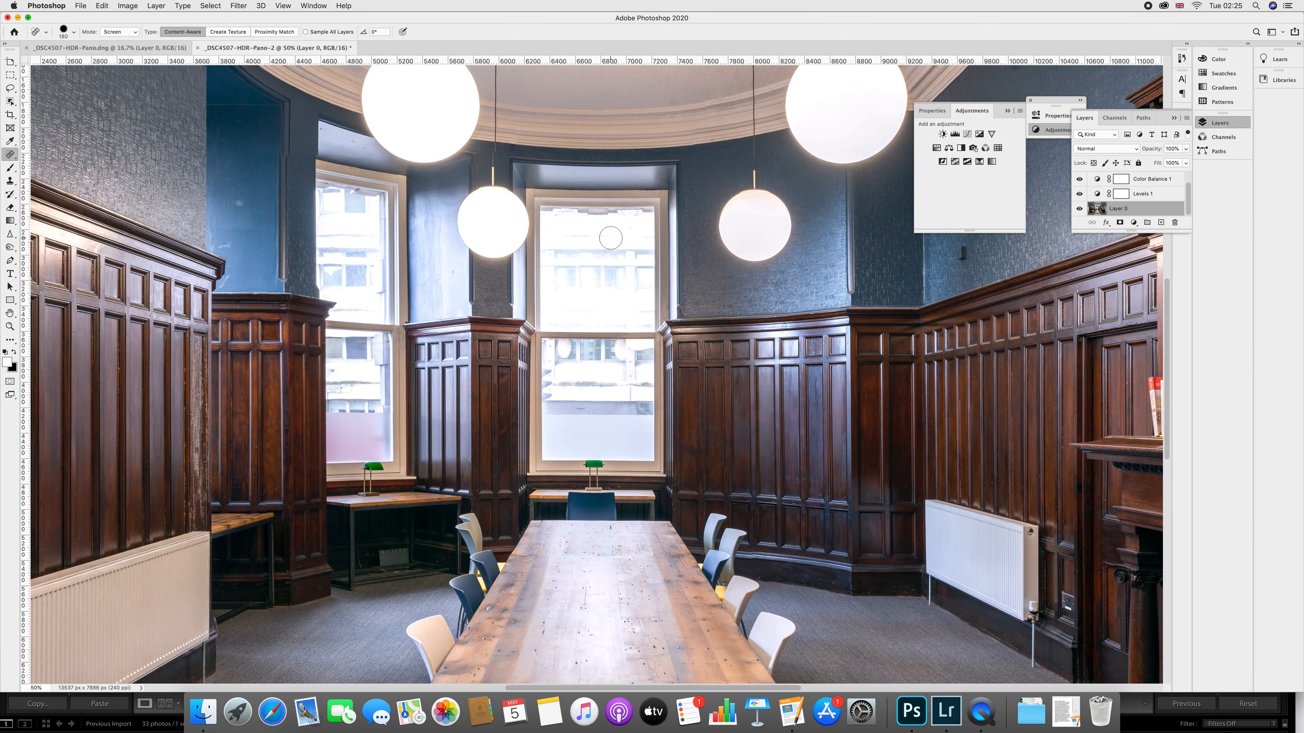
scroll(646, 226, up, 3)
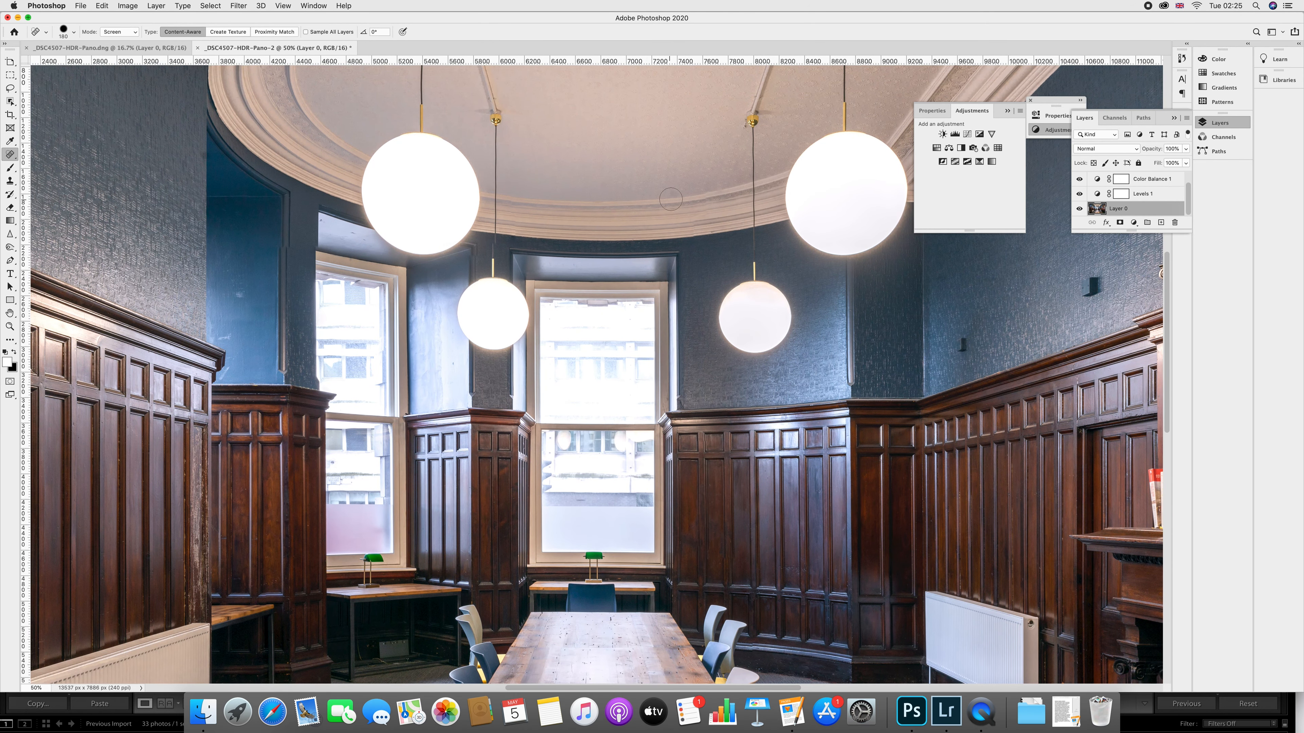
click(672, 192)
- Heal the marks on the blue alcove wall beside the left-hand window
click(240, 291)
scroll(291, 316, left, 2)
scroll(293, 299, left, 3)
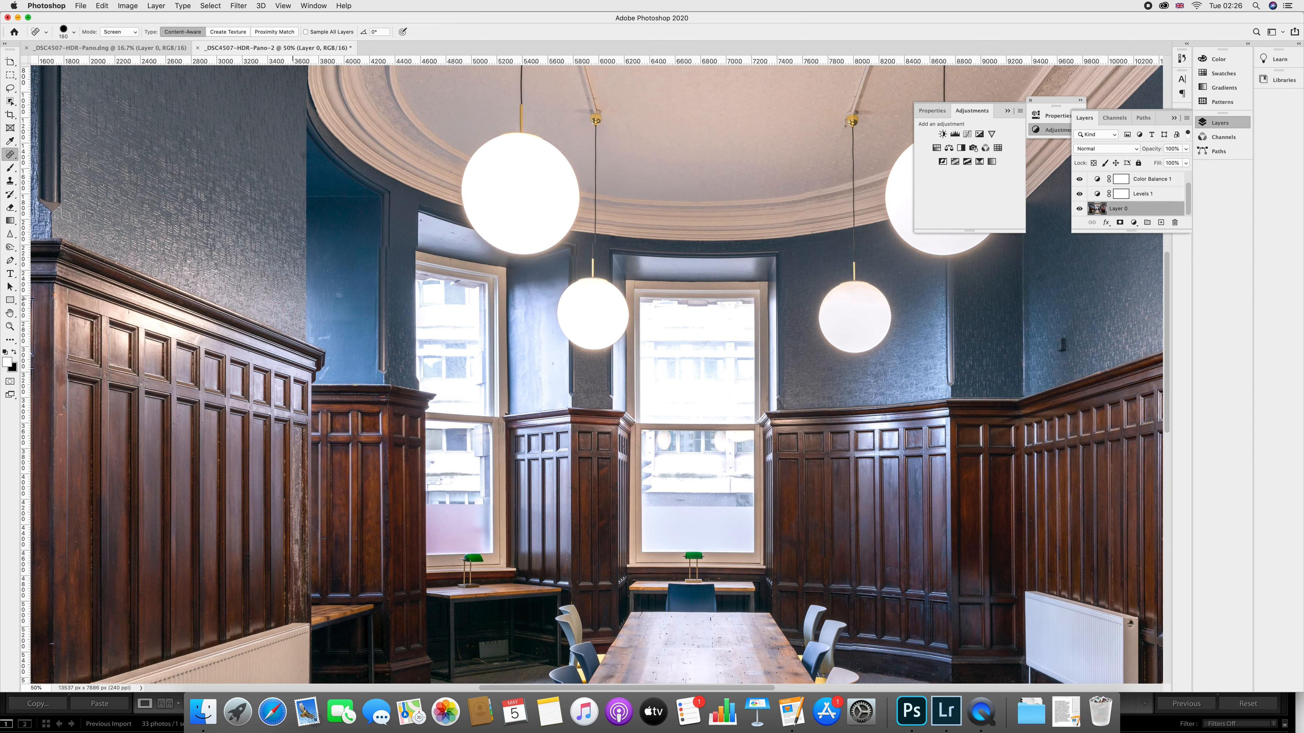
click(336, 293)
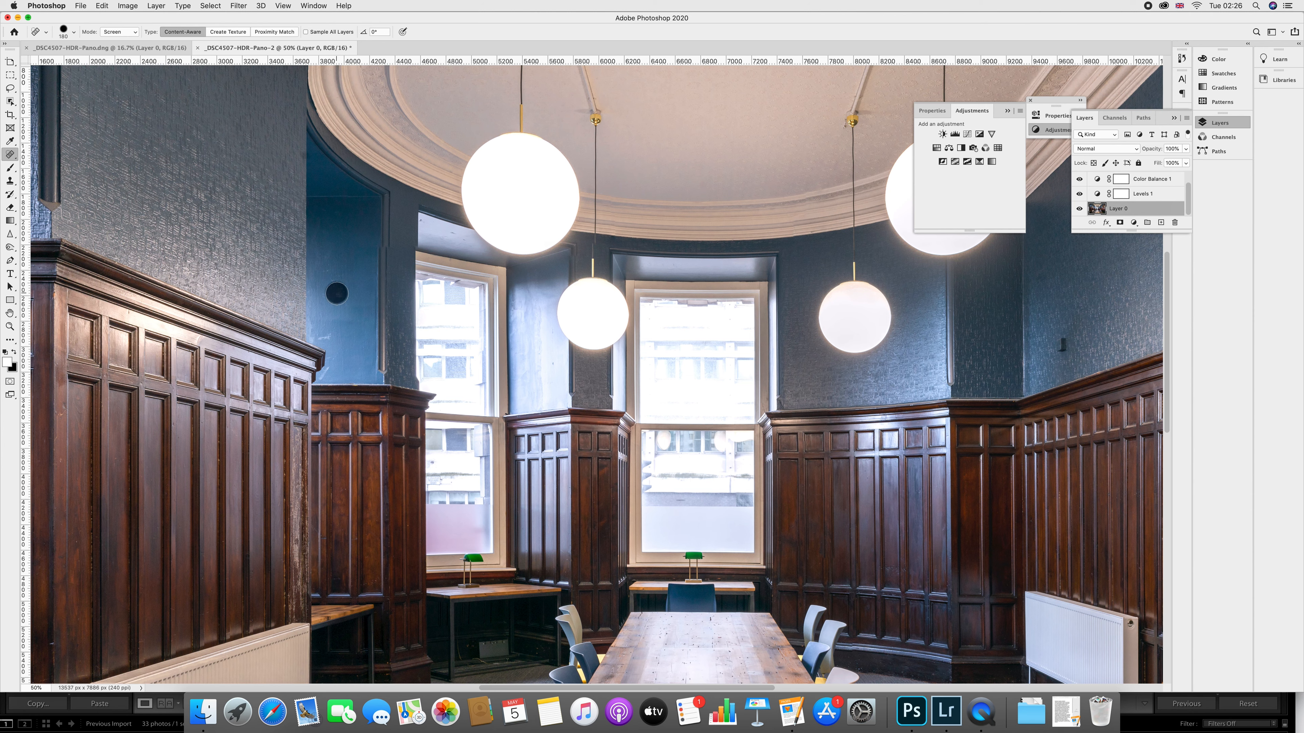
click(326, 336)
- Raise the Spot Healing Brush hardness to 89% and heal the spots beside the right-hand ceiling conduit
click(74, 32)
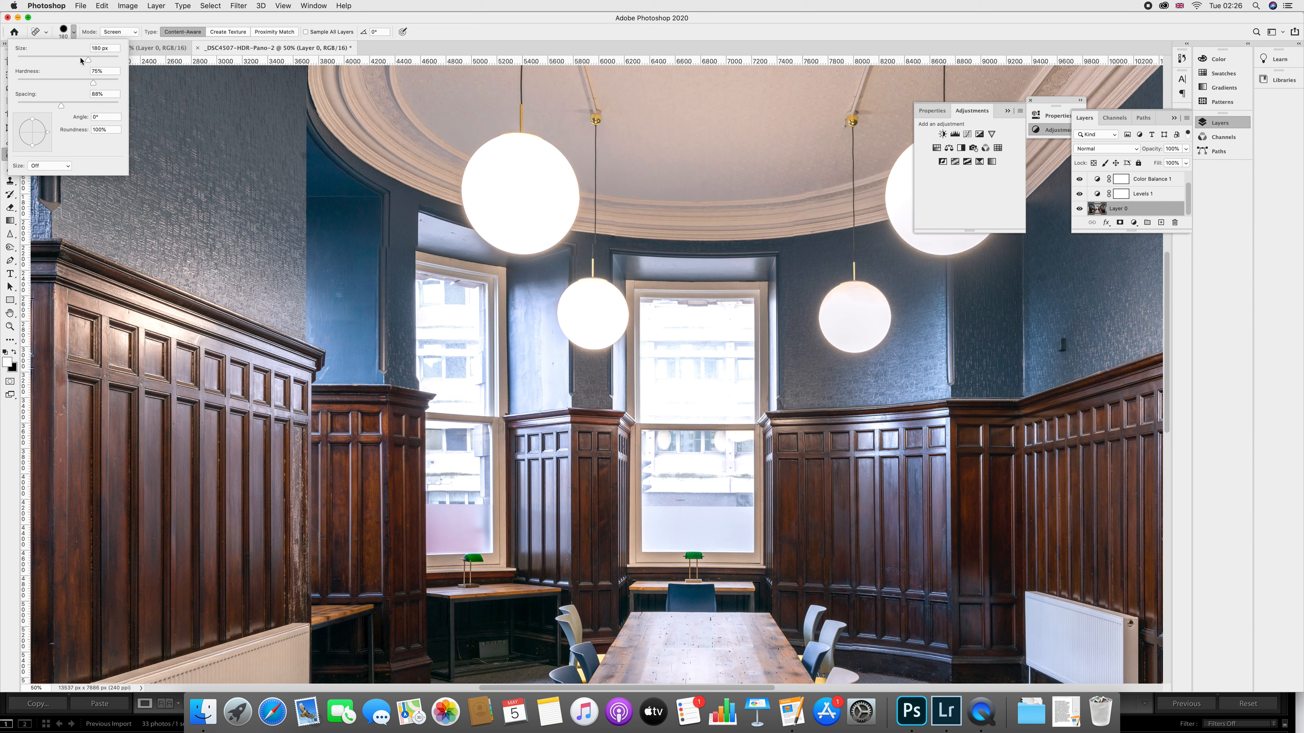
drag(93, 82, 108, 82)
key(Return)
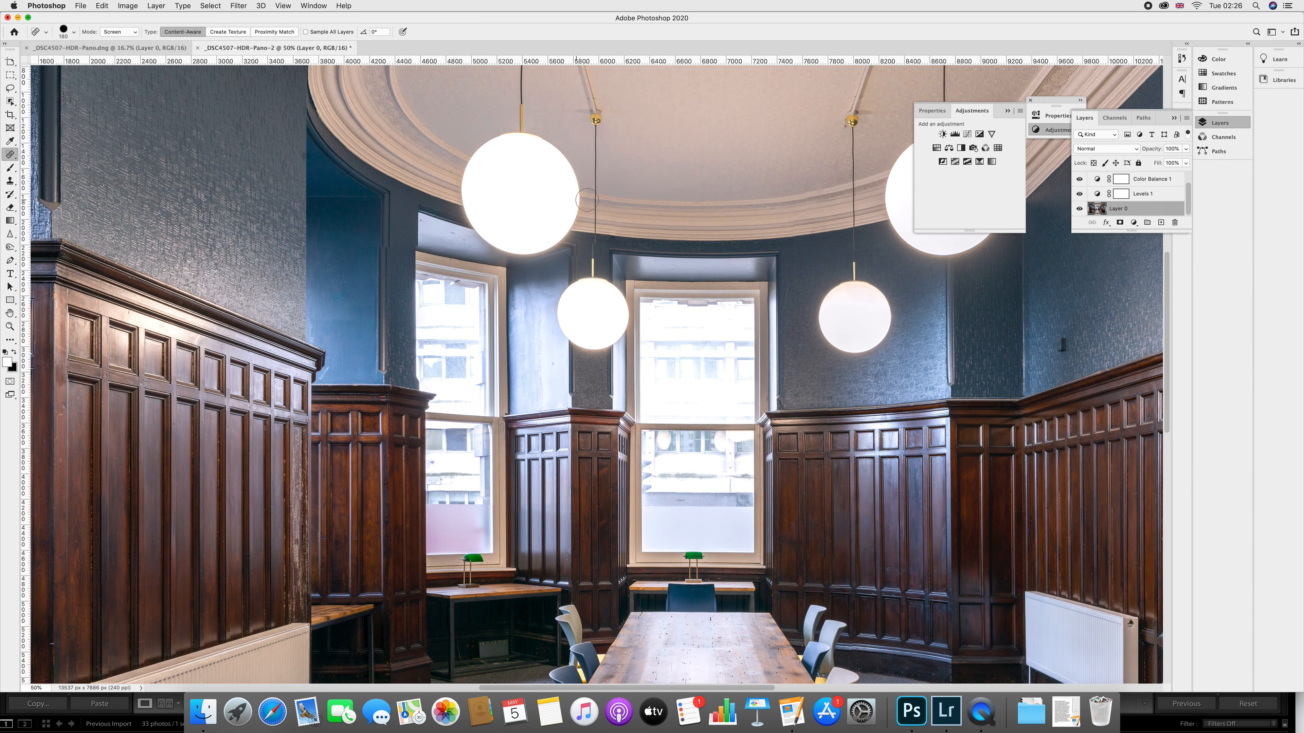
scroll(586, 200, up, 5)
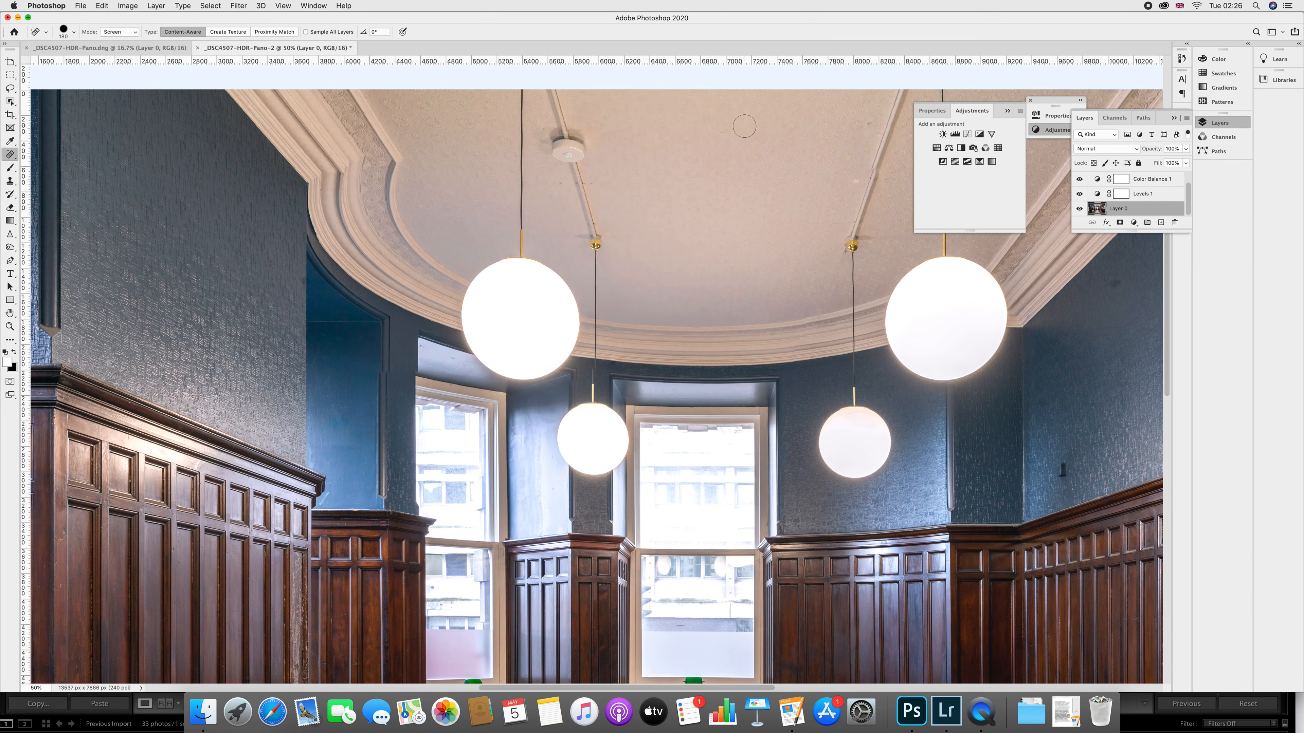
click(869, 126)
drag(873, 126, 869, 124)
- Raise the Spot Healing Brush hardness to 100%
scroll(816, 181, down, 5)
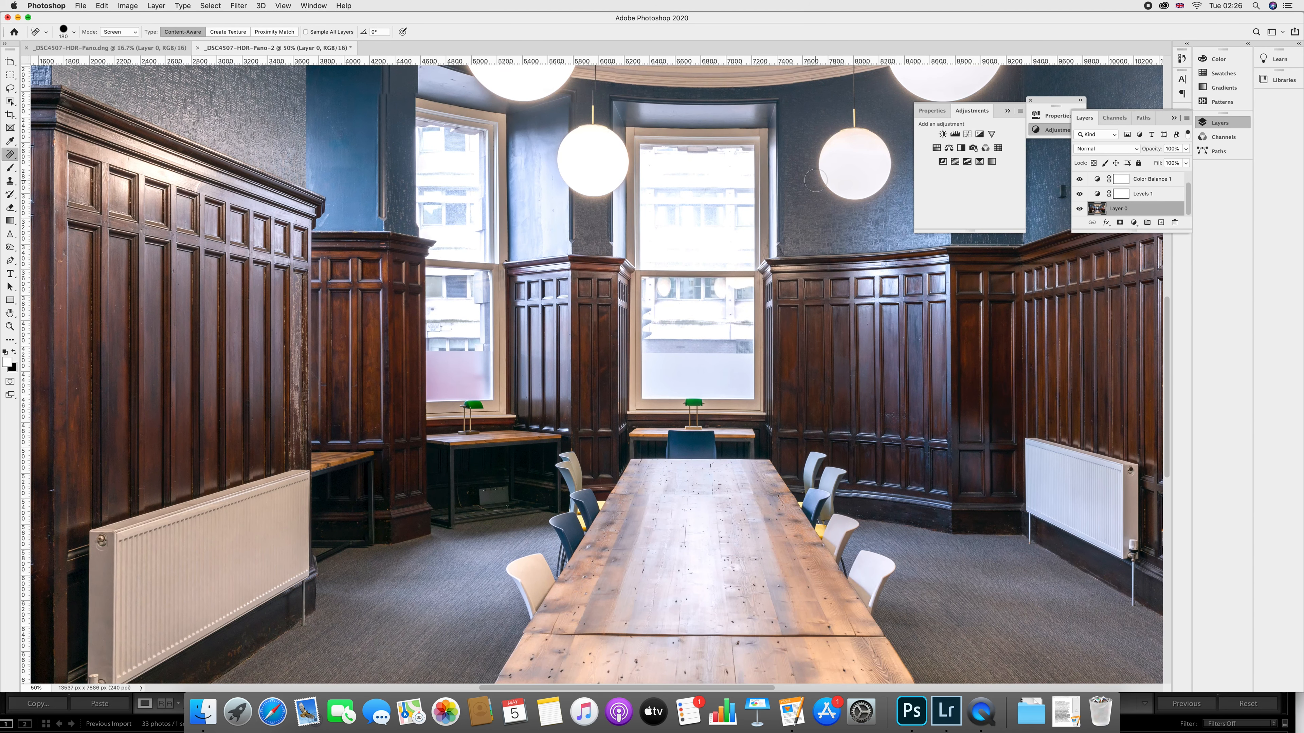
click(74, 33)
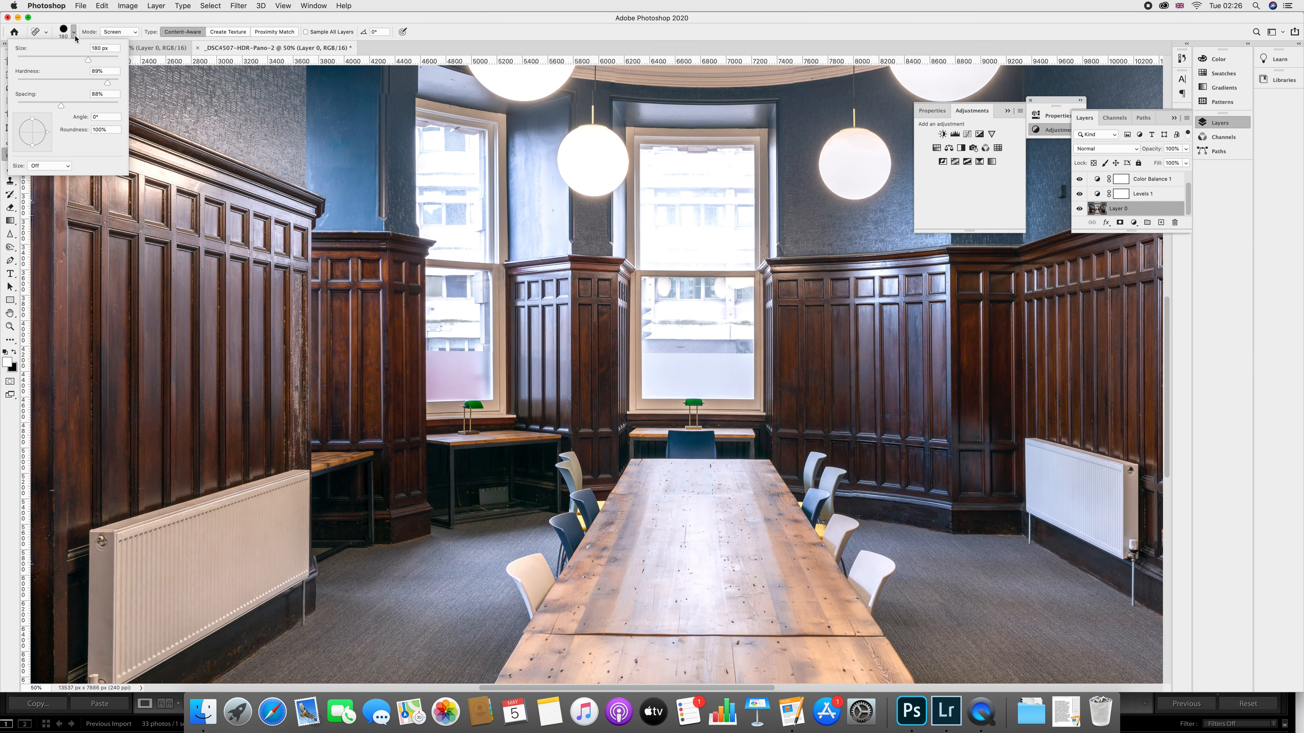
drag(102, 81, 127, 82)
scroll(553, 550, down, 5)
scroll(555, 548, down, 5)
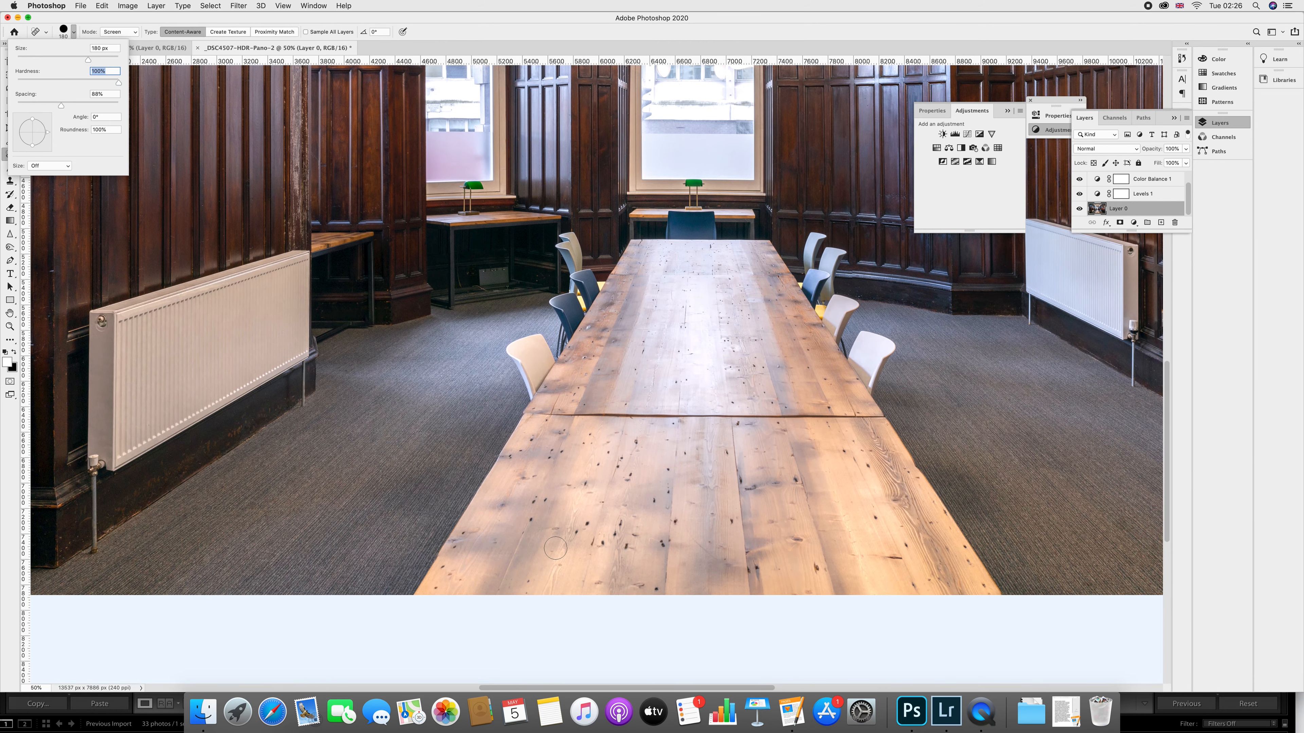
click(587, 524)
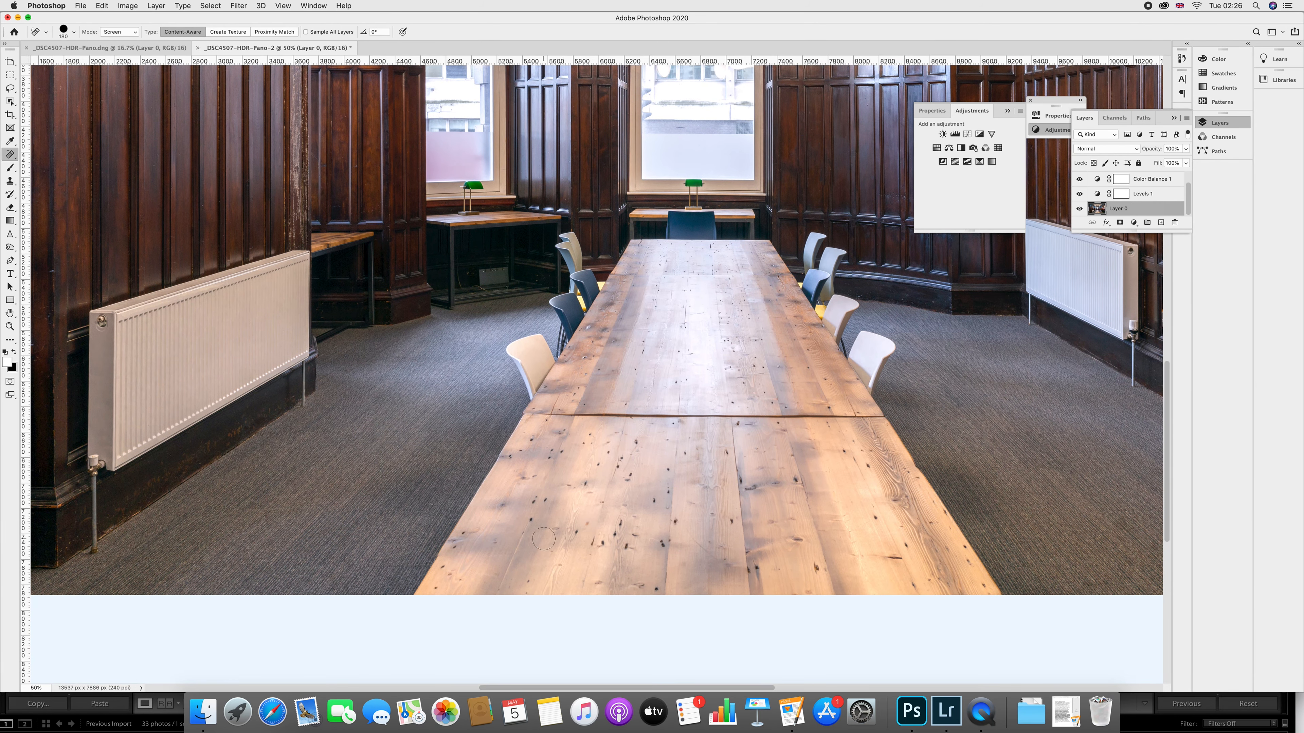
- Heal the small mark on the pale blue wall between the left-hand and central windows
scroll(322, 474, up, 3)
scroll(322, 473, up, 2)
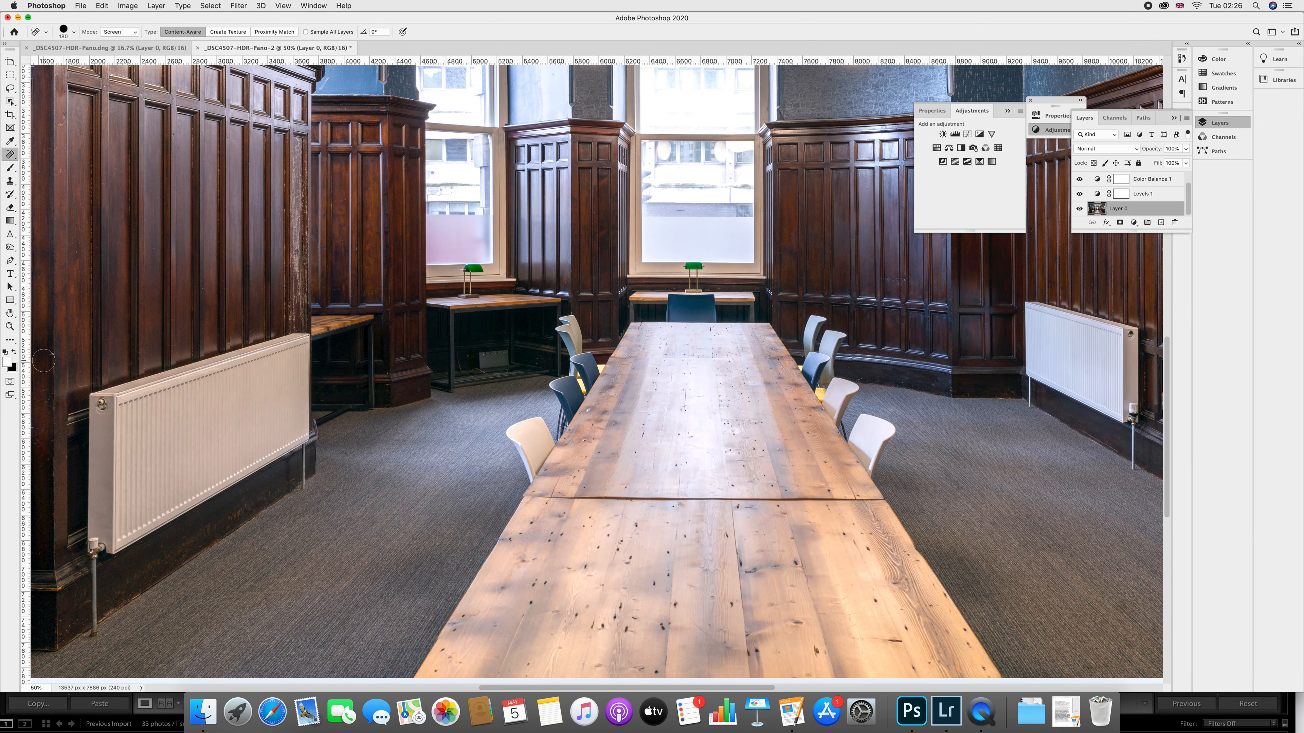
scroll(57, 382, up, 10)
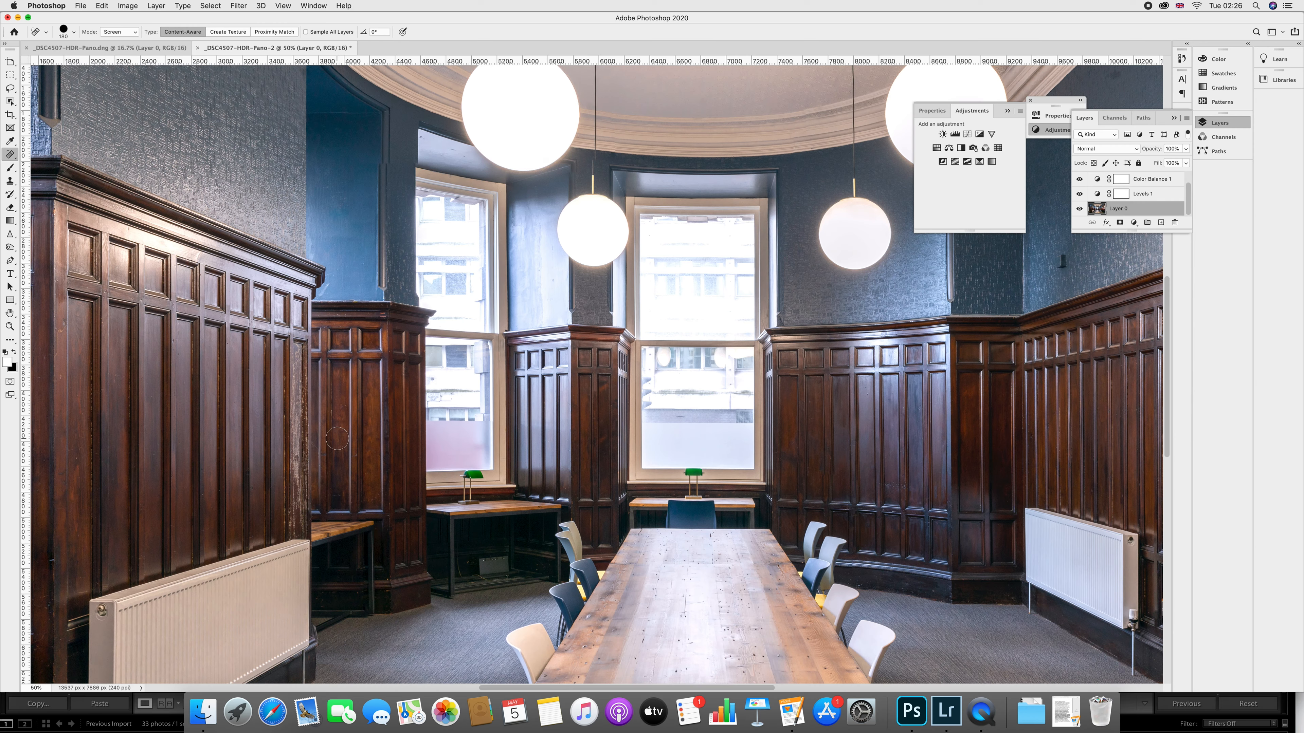
scroll(339, 439, down, 1)
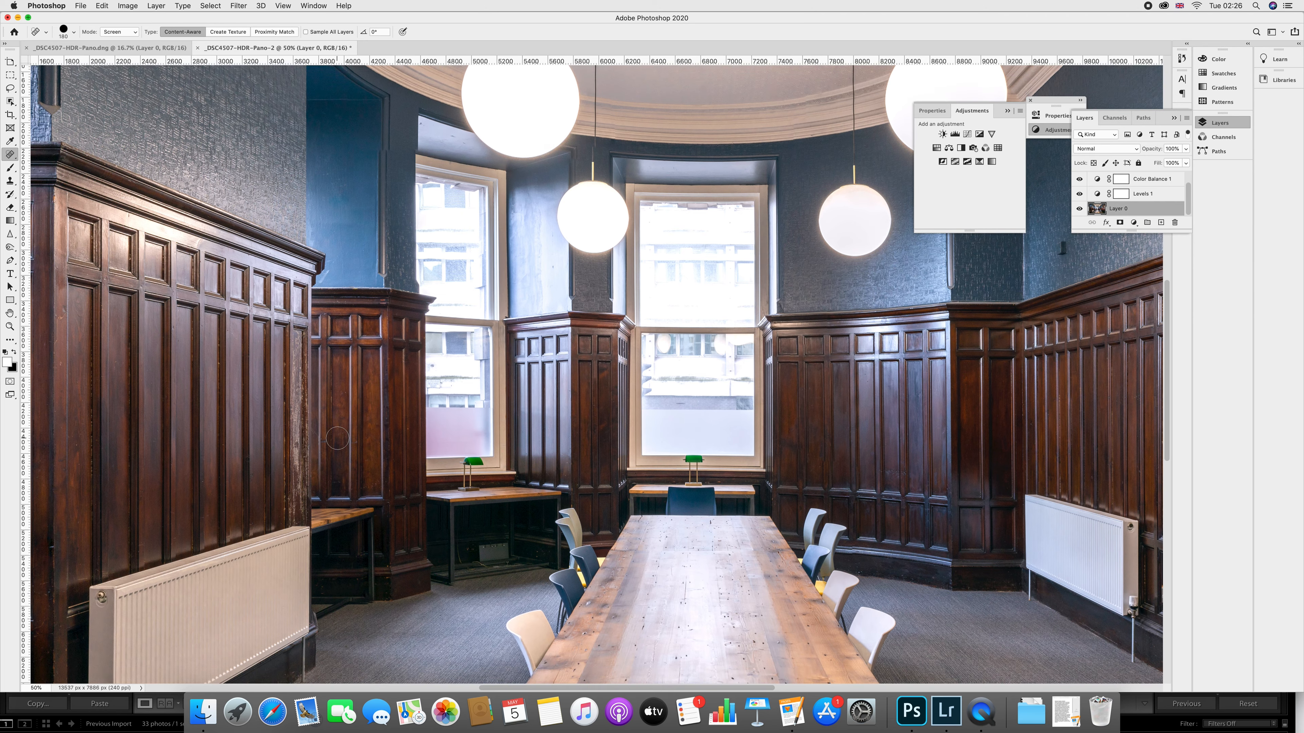
scroll(341, 443, up, 4)
scroll(342, 442, down, 3)
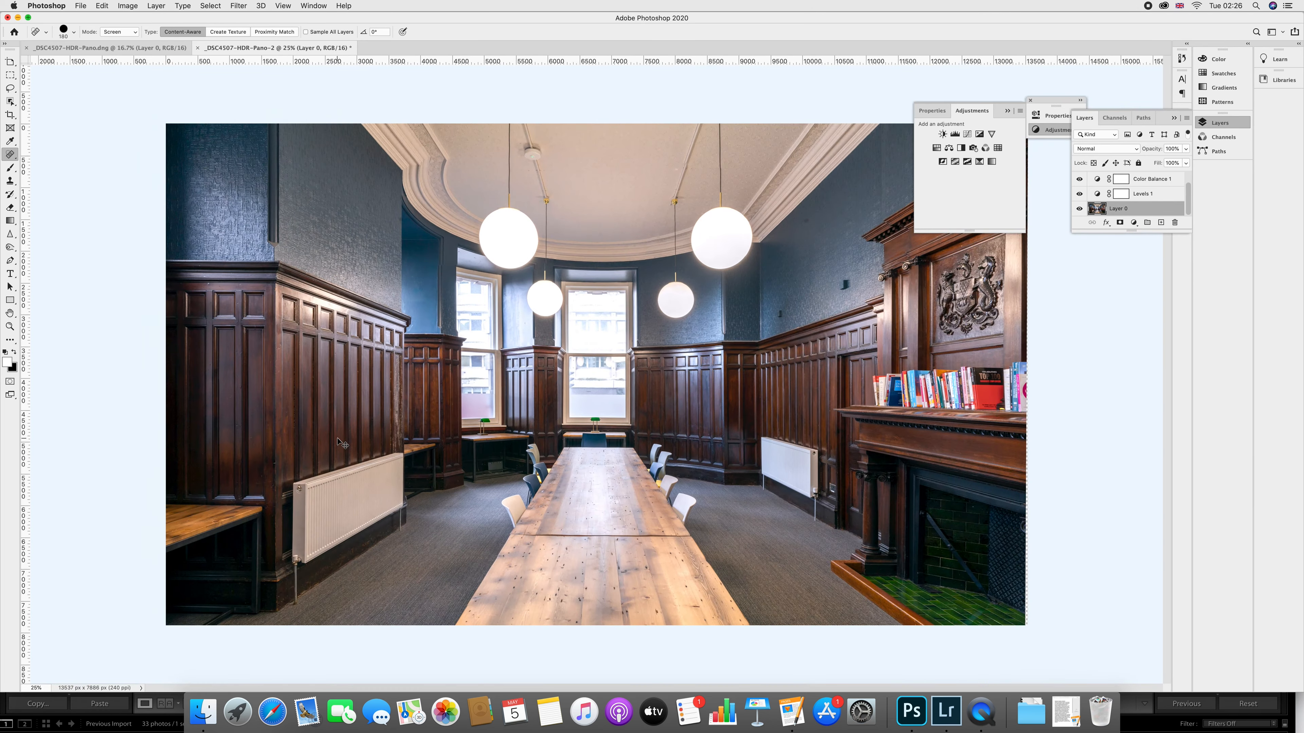
scroll(341, 443, up, 5)
scroll(337, 438, up, 1)
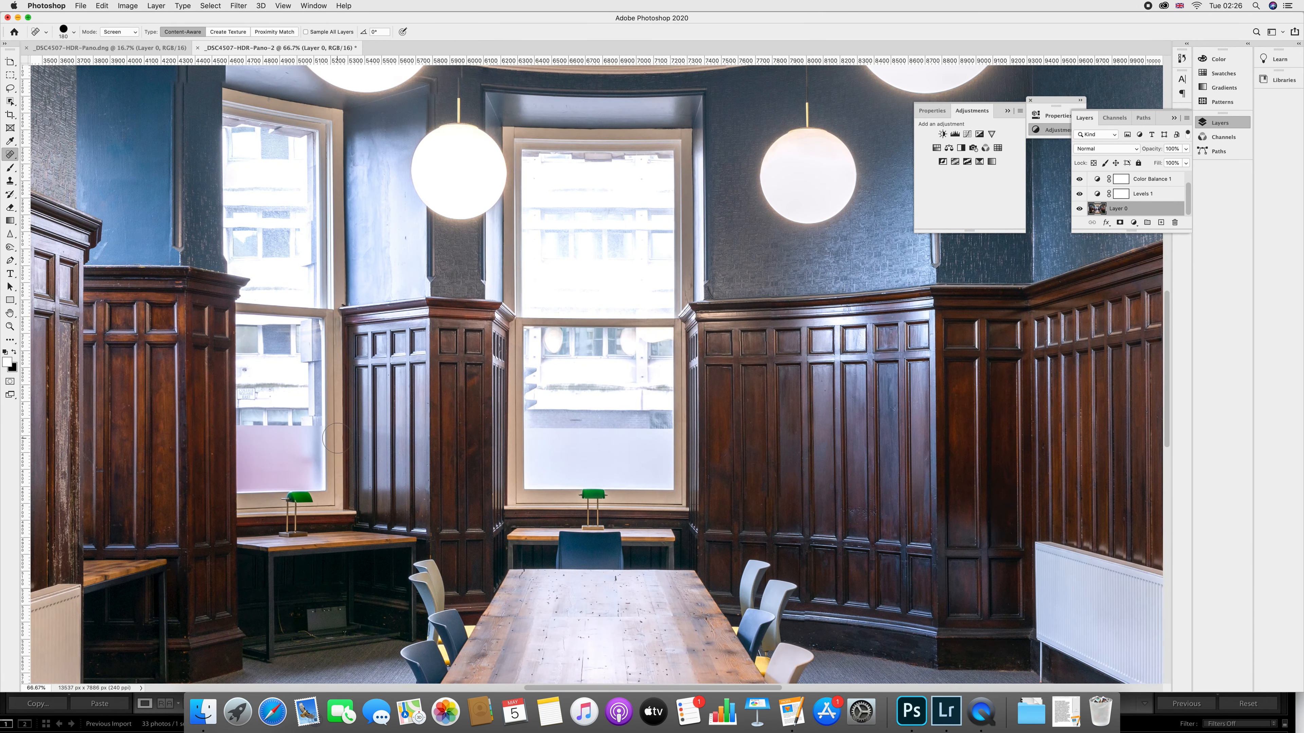
scroll(597, 375, left, 5)
scroll(597, 374, up, 3)
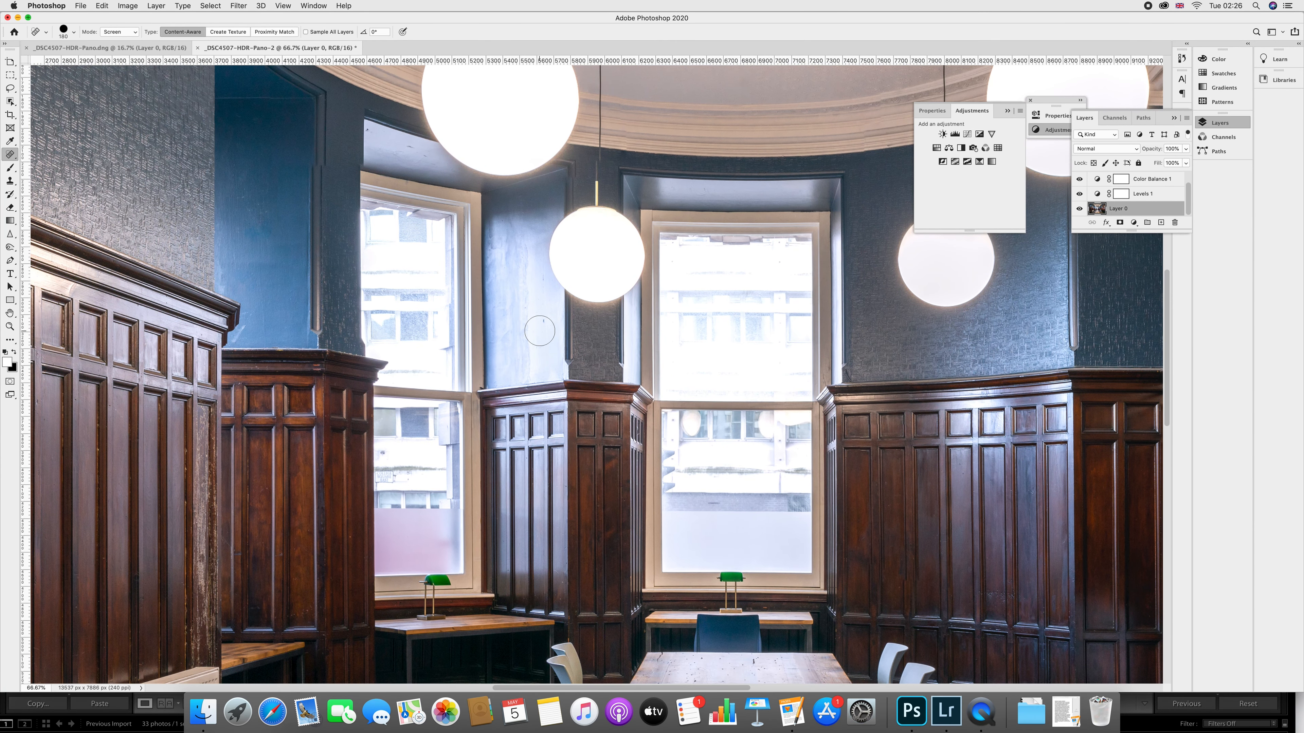
click(539, 321)
click(539, 318)
- Heal the spot on the blue wall beside the right-hand large globe lamp and the marks on the upper left wood panelling
scroll(550, 348, up, 3)
scroll(550, 347, down, 3)
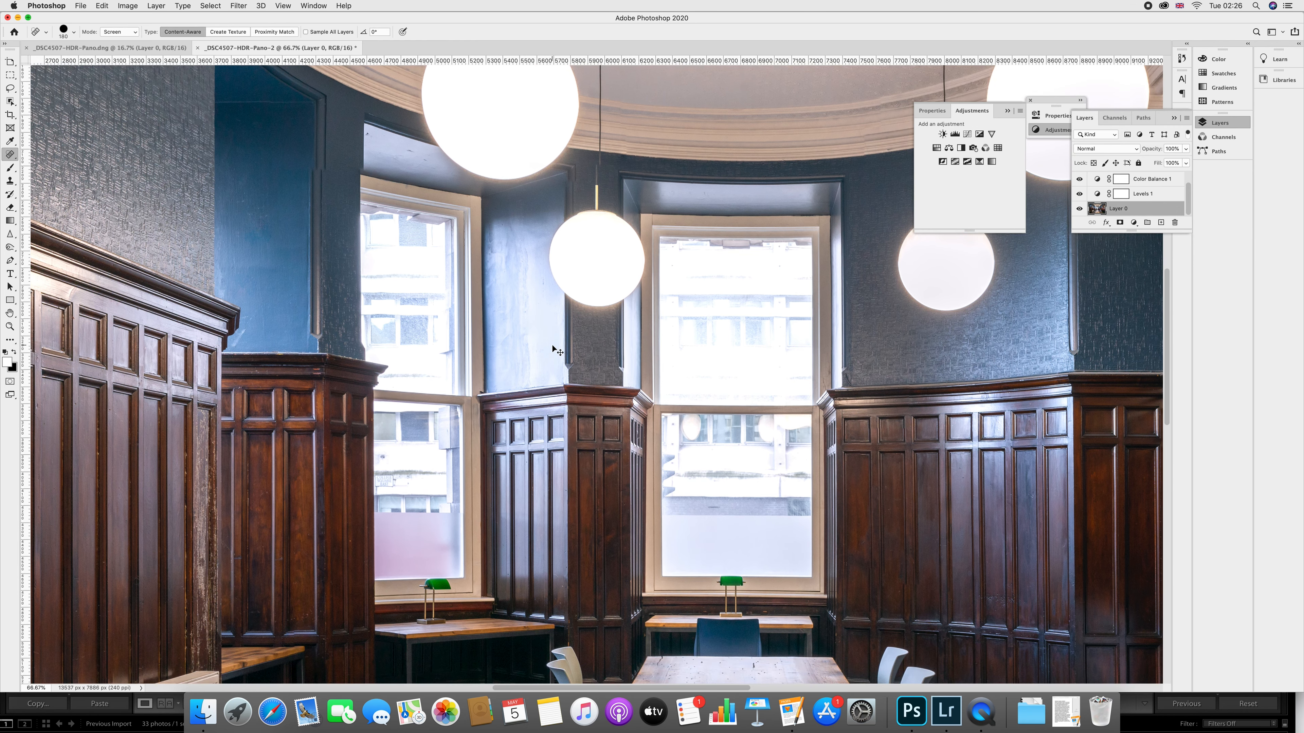
key(super+minus)
key(super+minus)
key(super+minus)
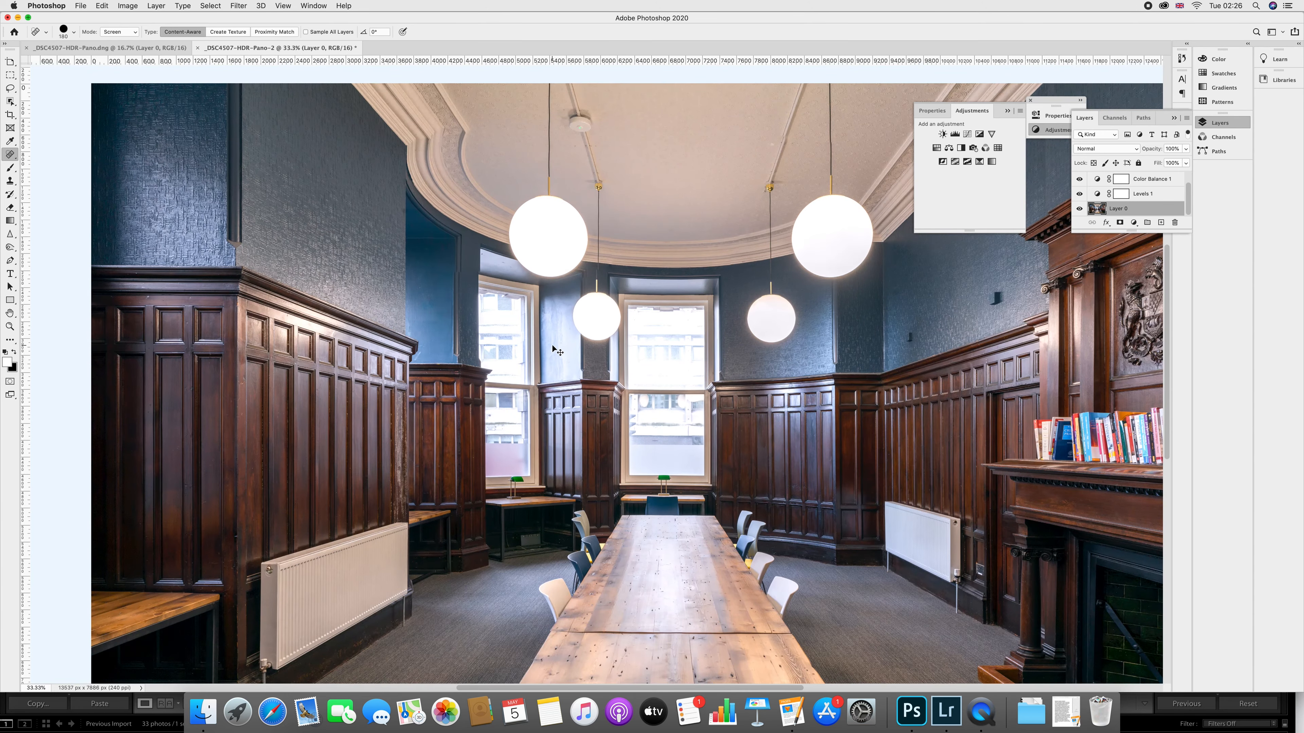
key(super+plus)
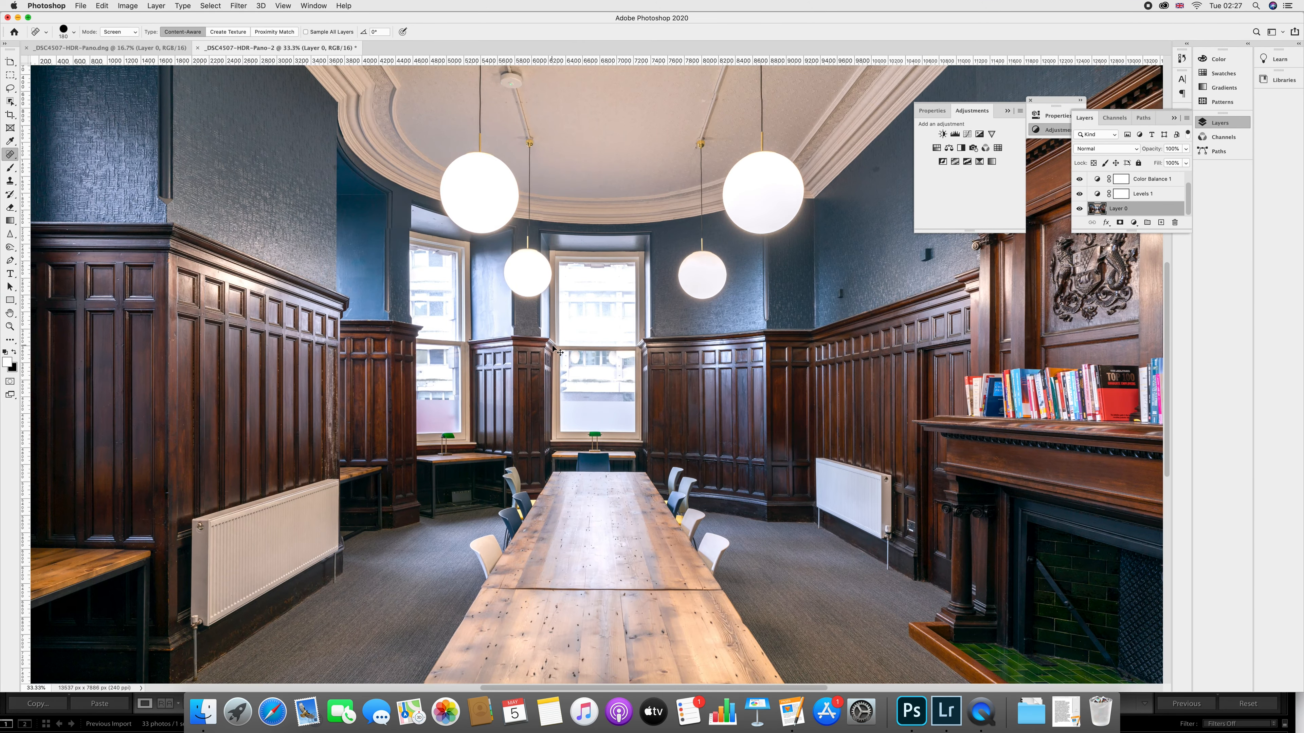
key(super+minus)
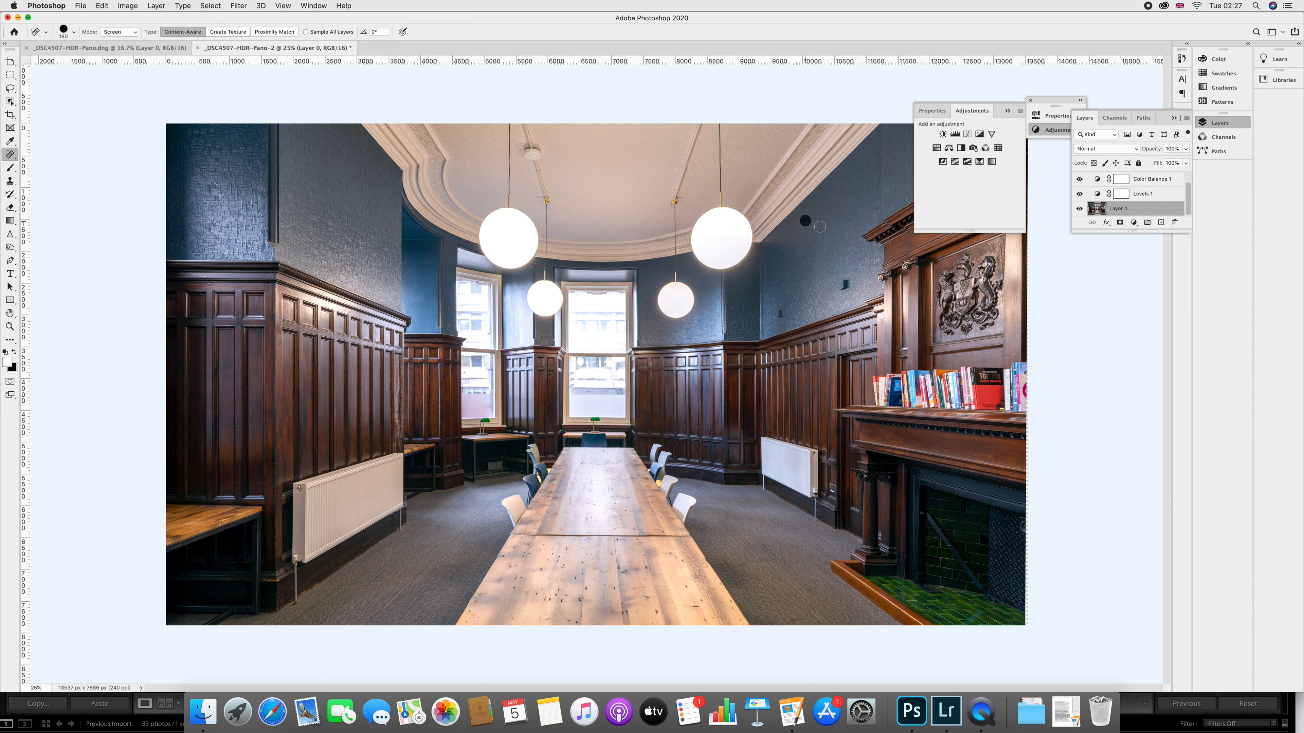
click(805, 219)
click(209, 284)
click(240, 285)
- Inspect the windows, wood panelling, table and carpet up close for remaining blemishes
scroll(417, 325, up, 2)
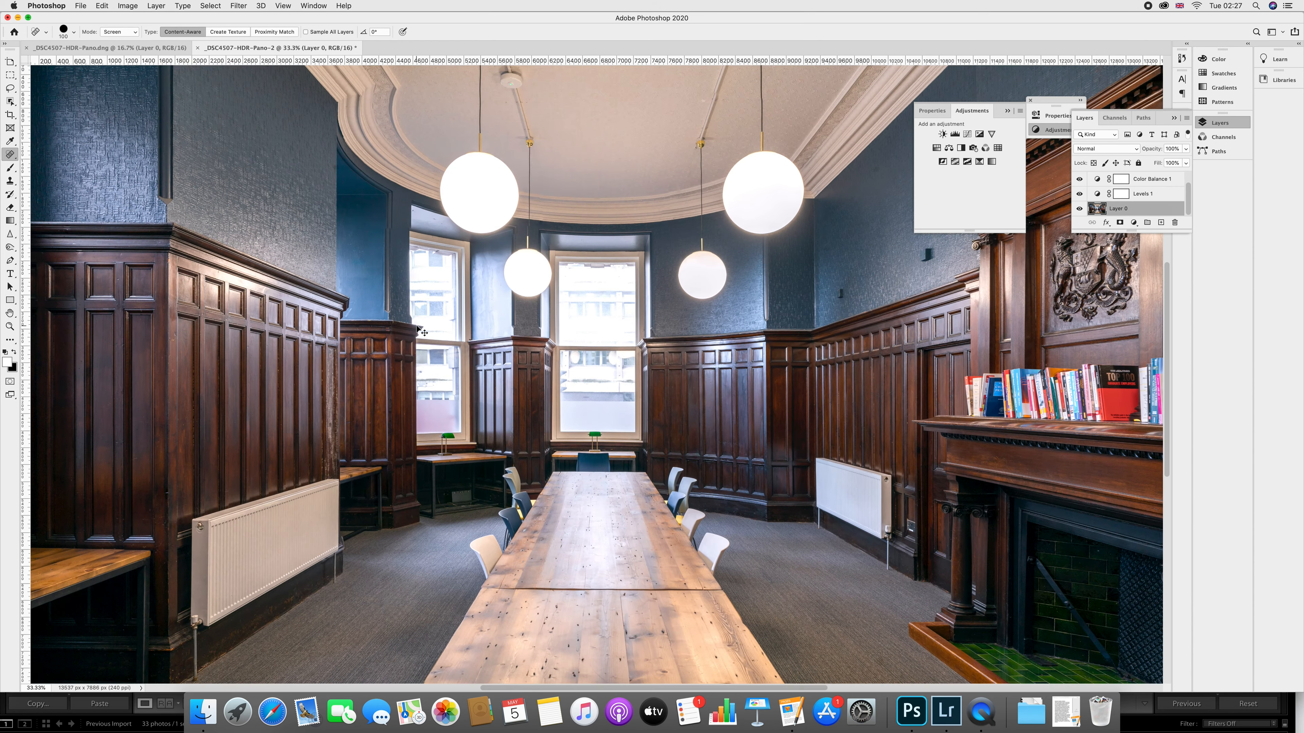
scroll(418, 329, up, 1)
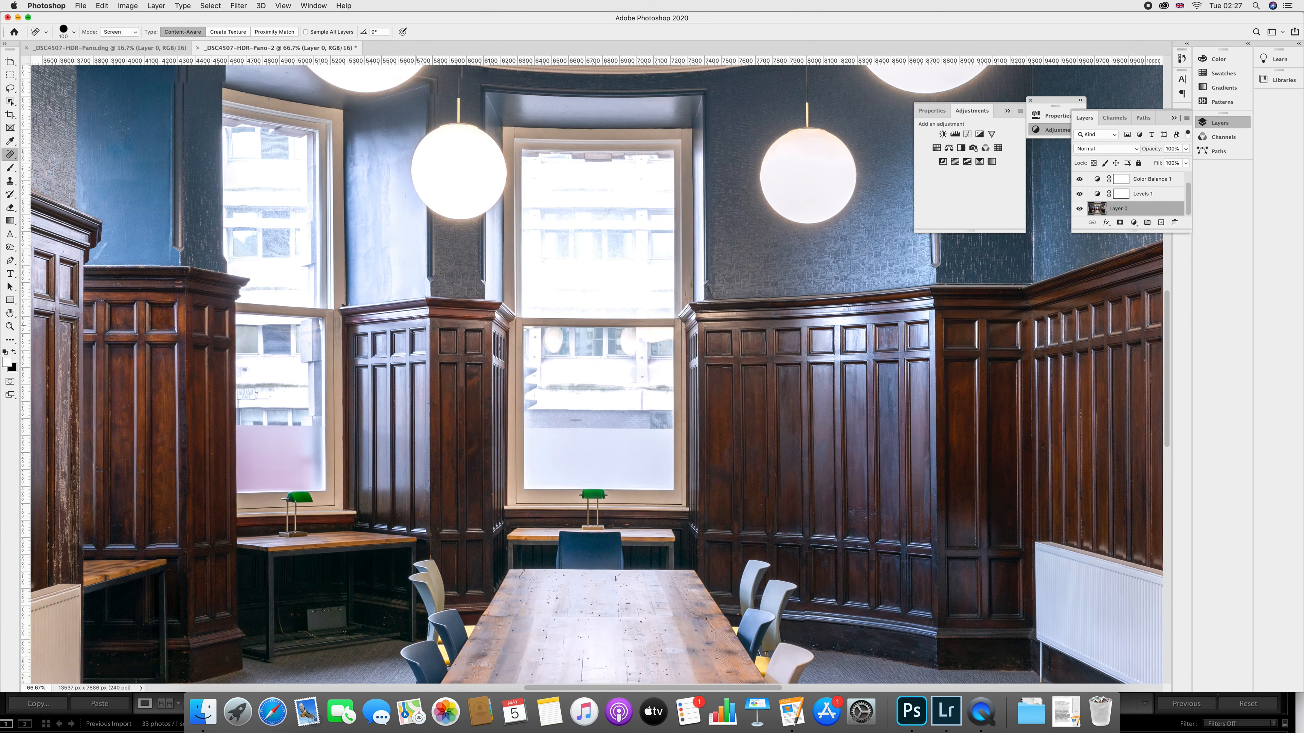
scroll(420, 328, right, 3)
scroll(420, 329, left, 4)
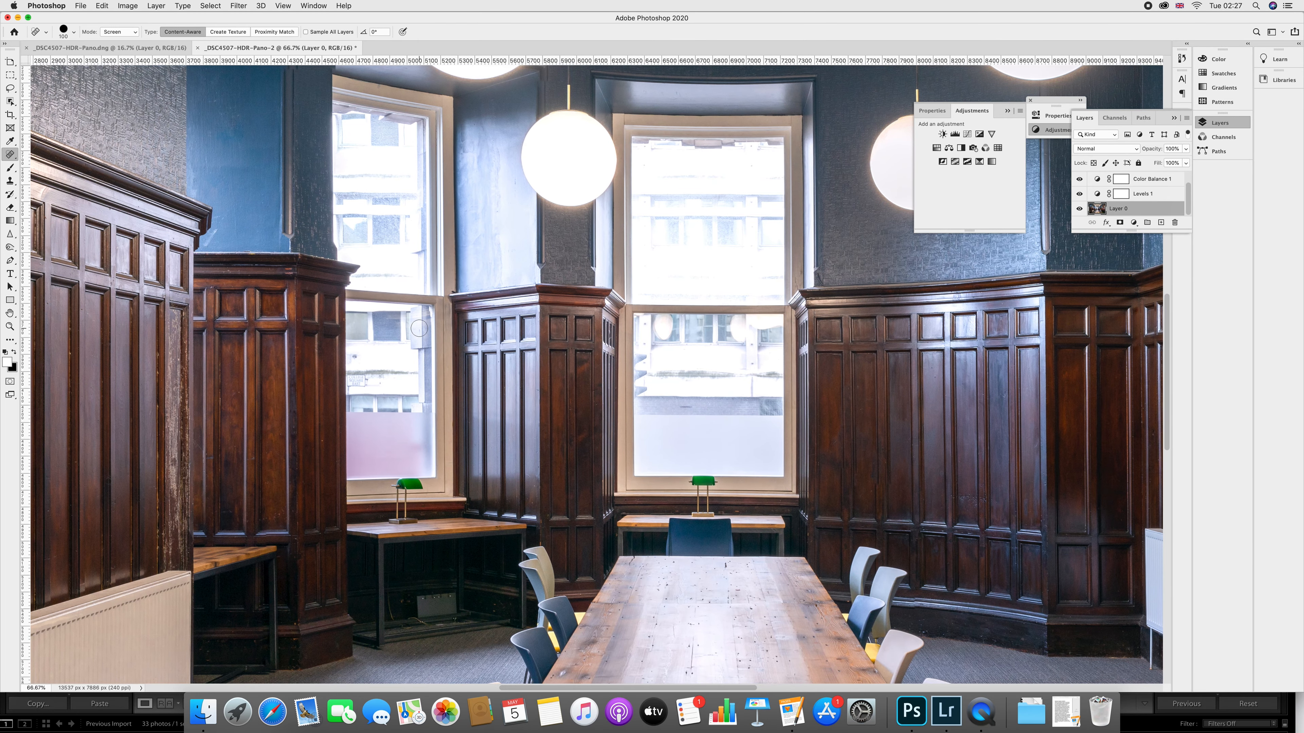
scroll(390, 359, down, 1)
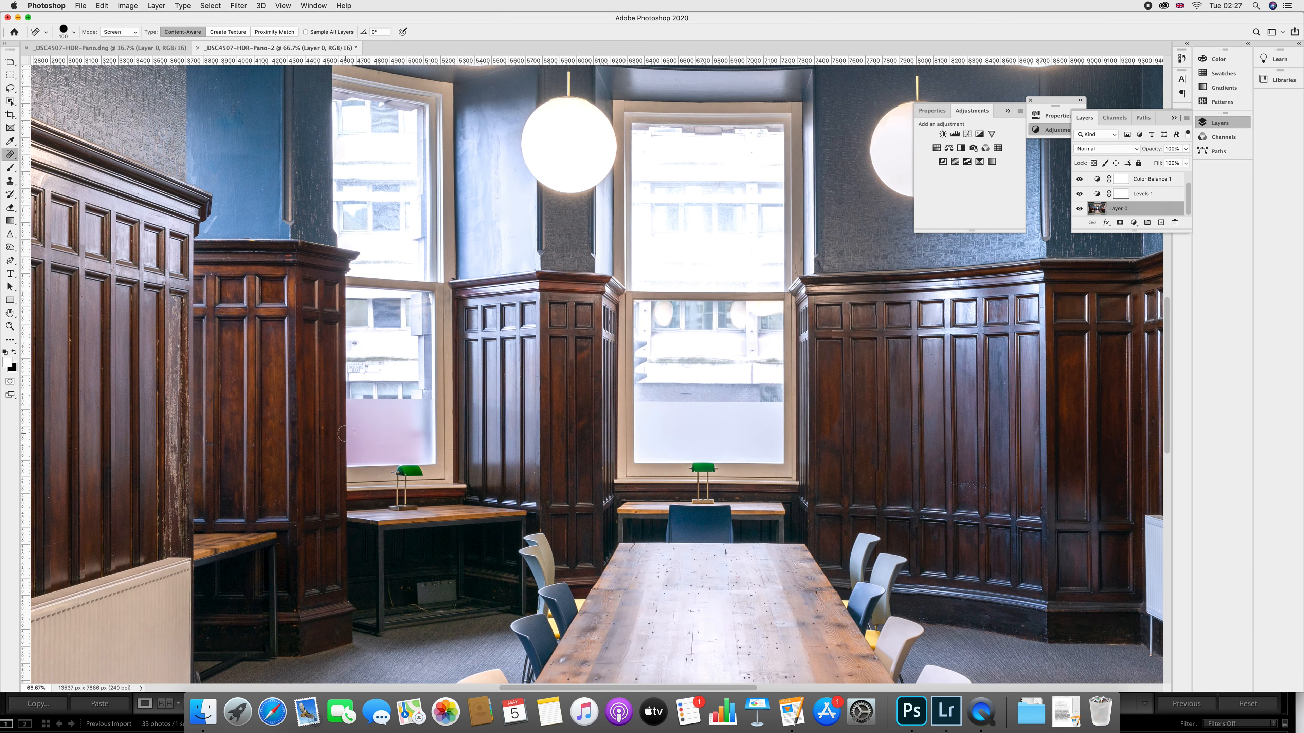
scroll(351, 430, up, 2)
scroll(351, 429, down, 10)
scroll(353, 433, up, 20)
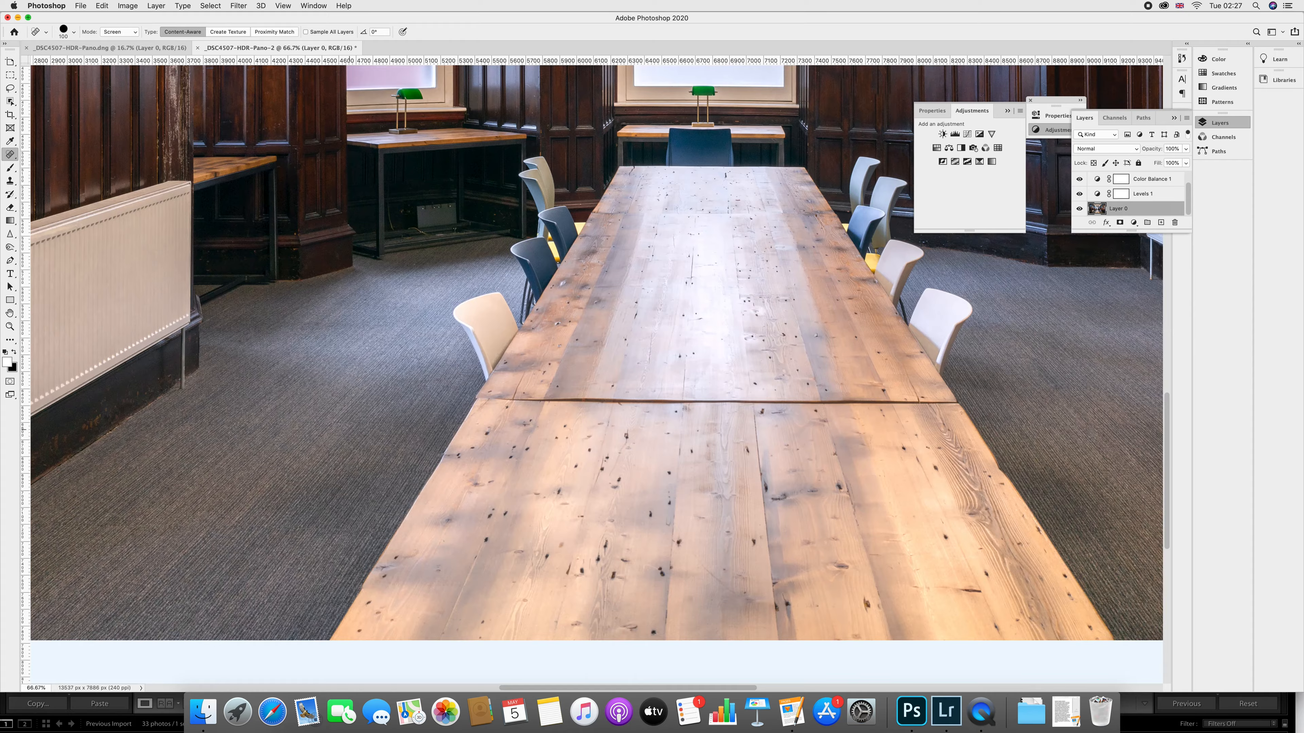
scroll(351, 430, left, 2)
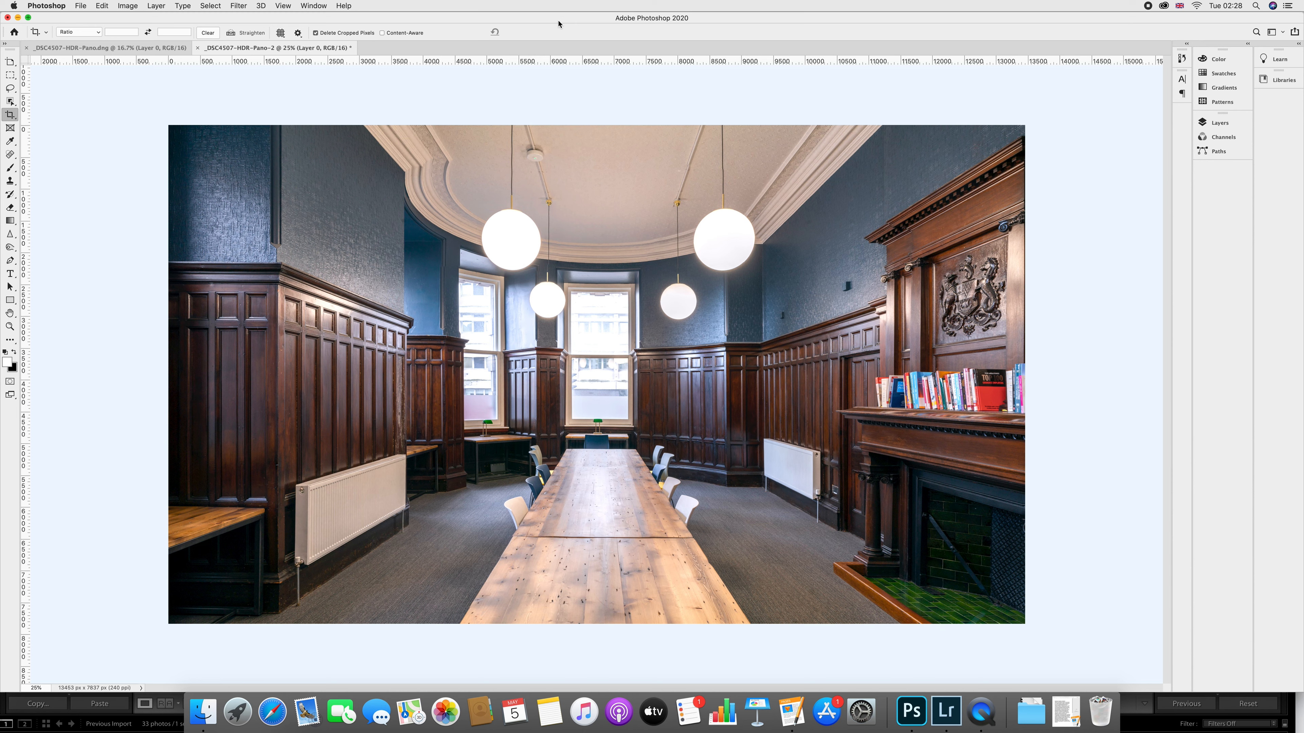
- Try to extend the layered image's canvas by a relative 0.5 mm in both width and height
key(super+alt+c)
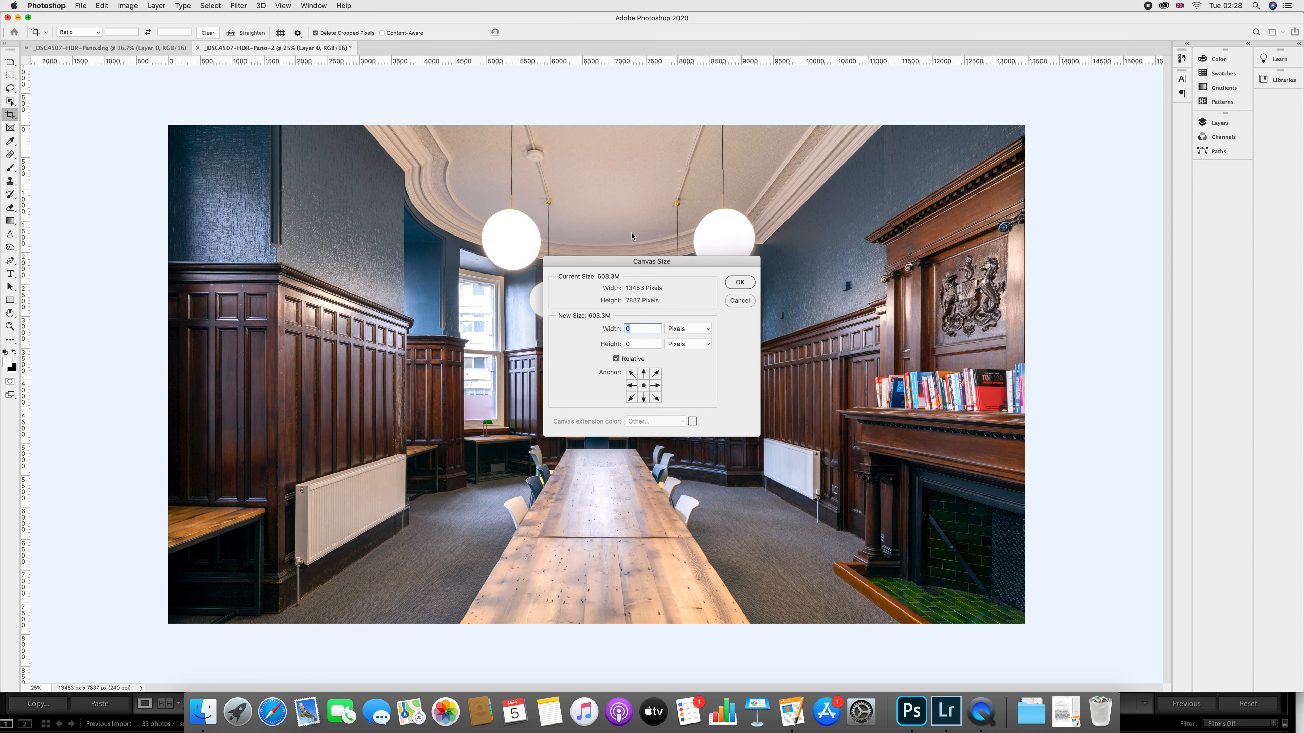
drag(641, 258, 1012, 133)
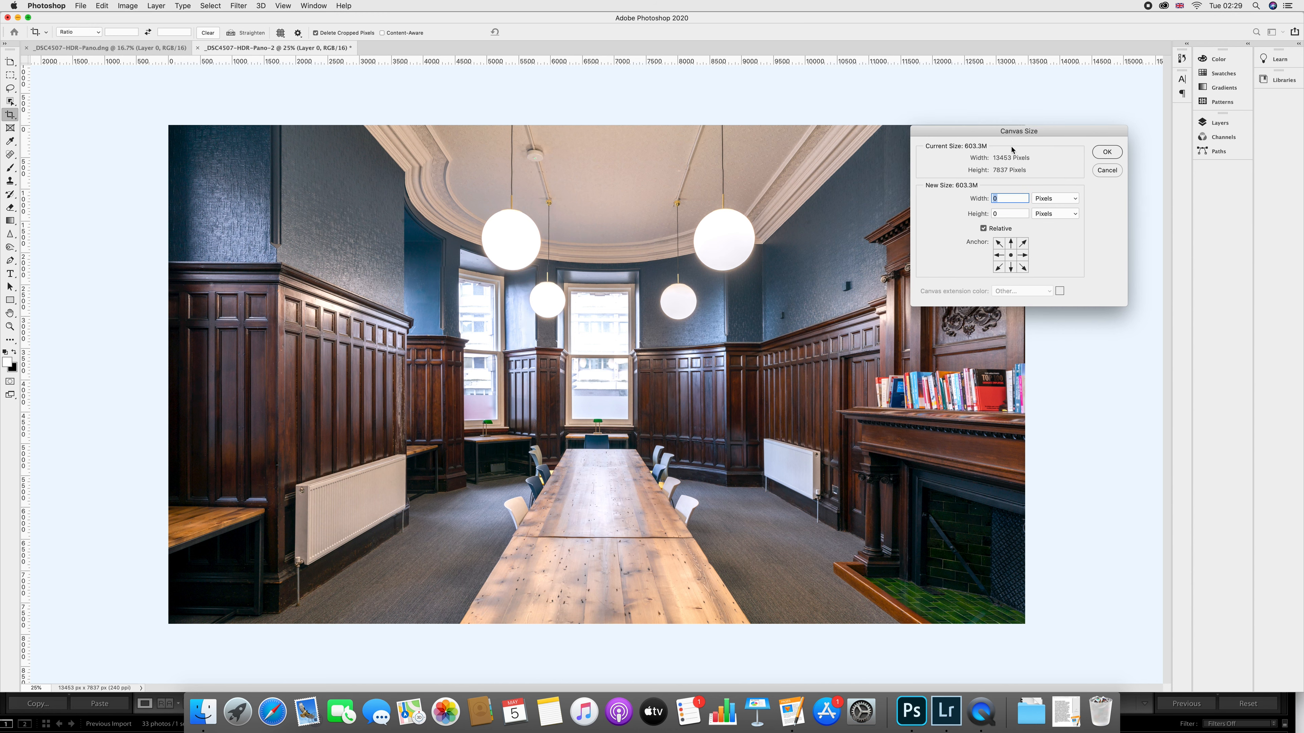
click(1037, 200)
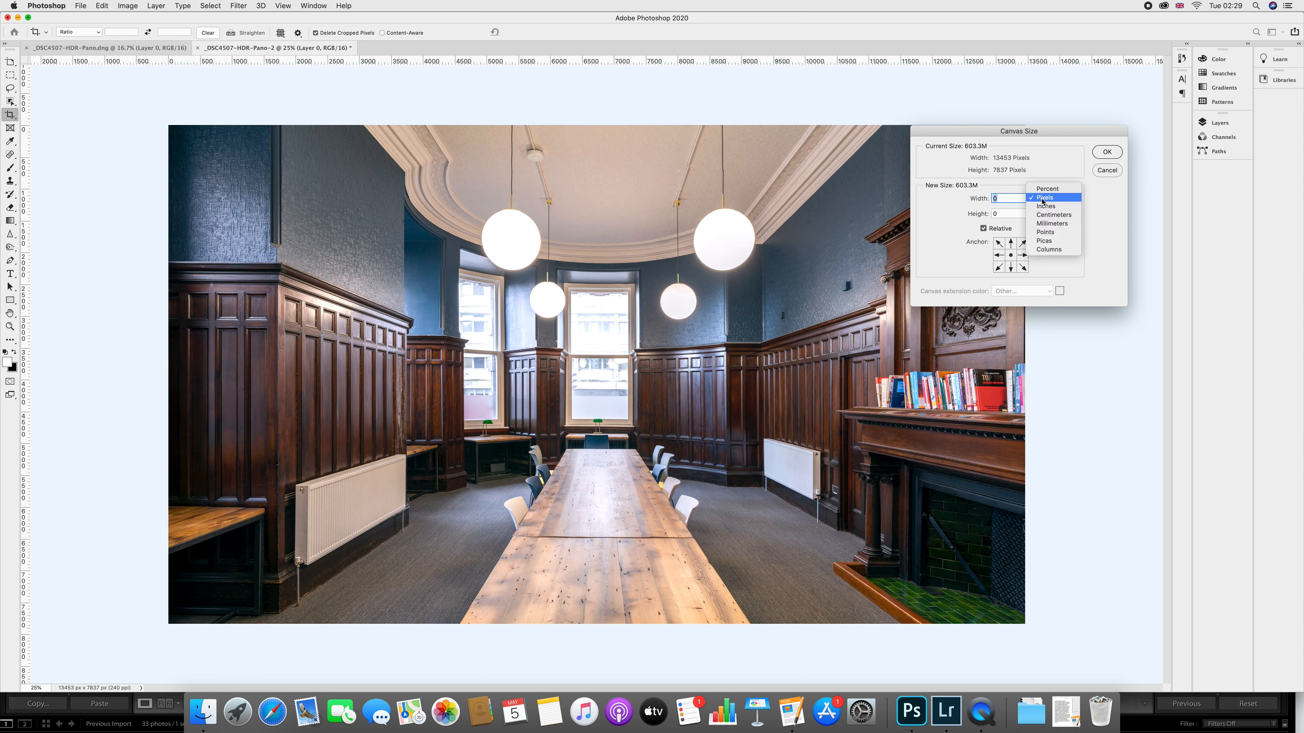
click(1048, 223)
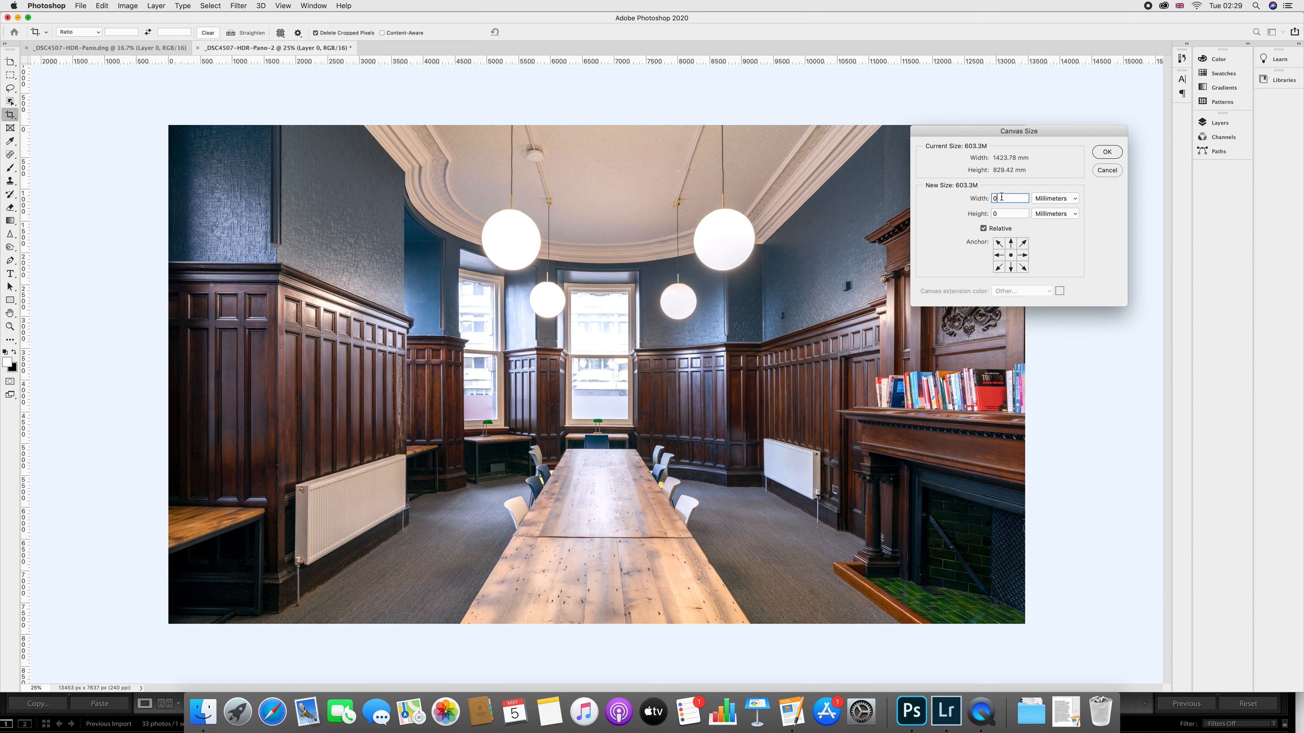
text(.5)
key(Tab)
text(.5)
click(1101, 152)
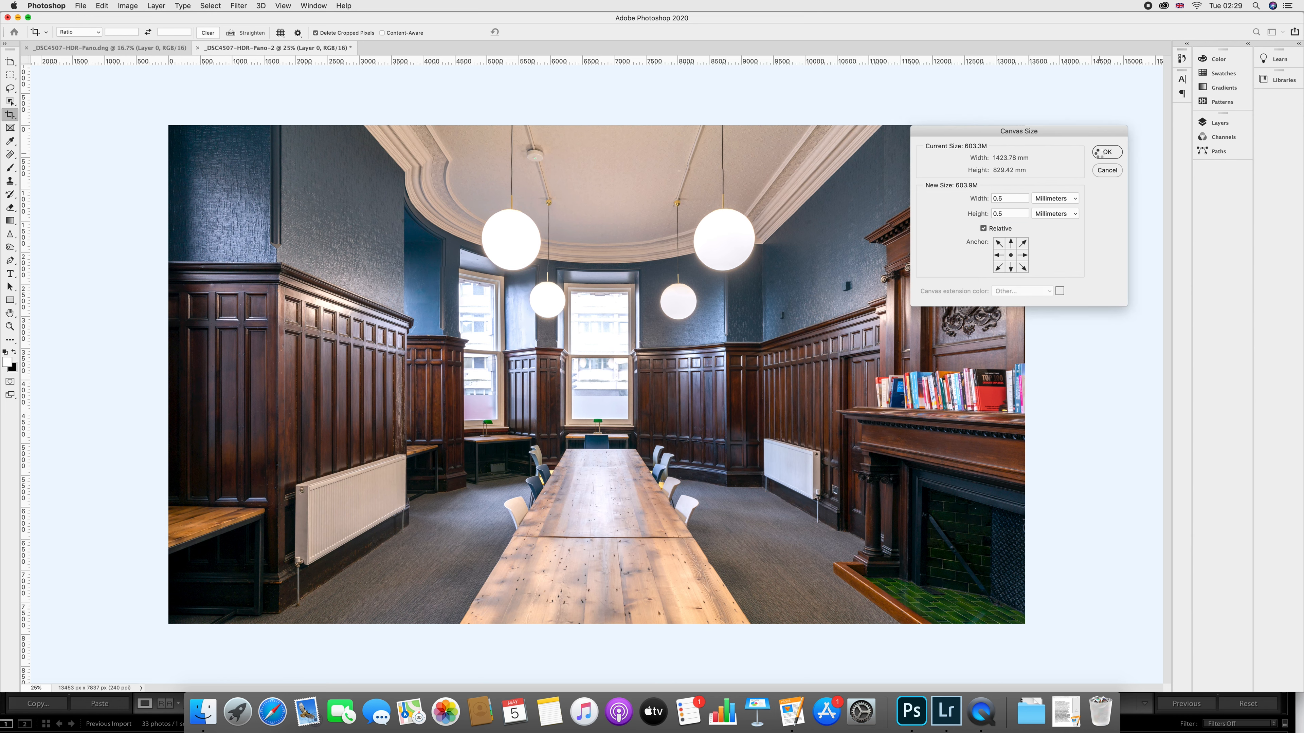
key(super)
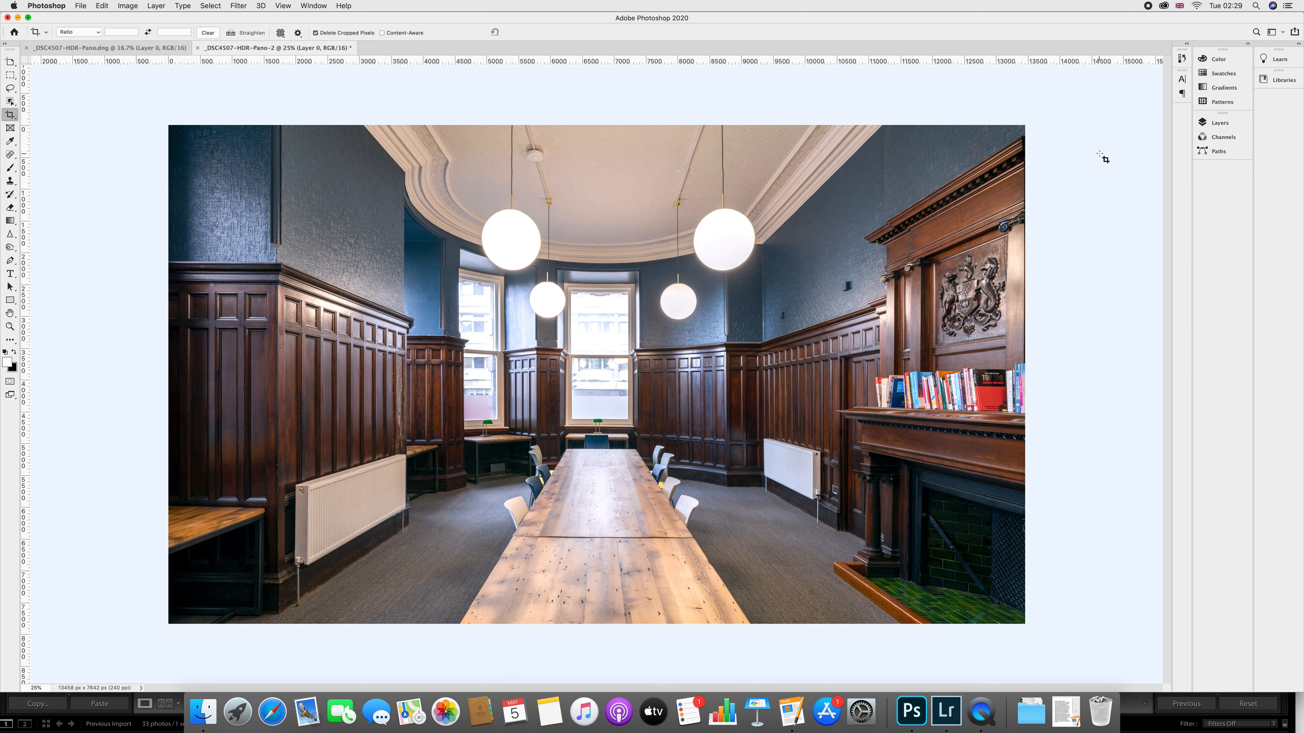
- Flatten the adjustment layers and Layer 0 into a single background layer
click(1220, 123)
scroll(1124, 208, down, 1)
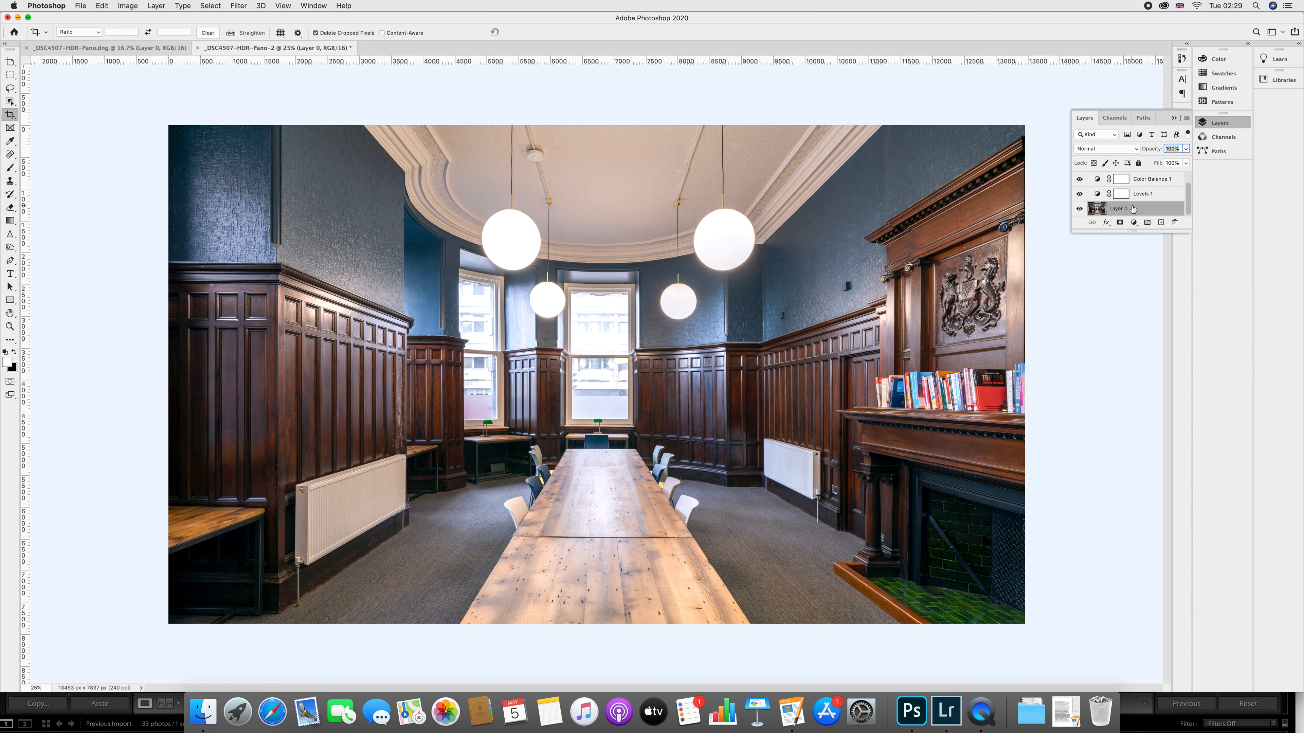
right_click(1133, 209)
click(1162, 519)
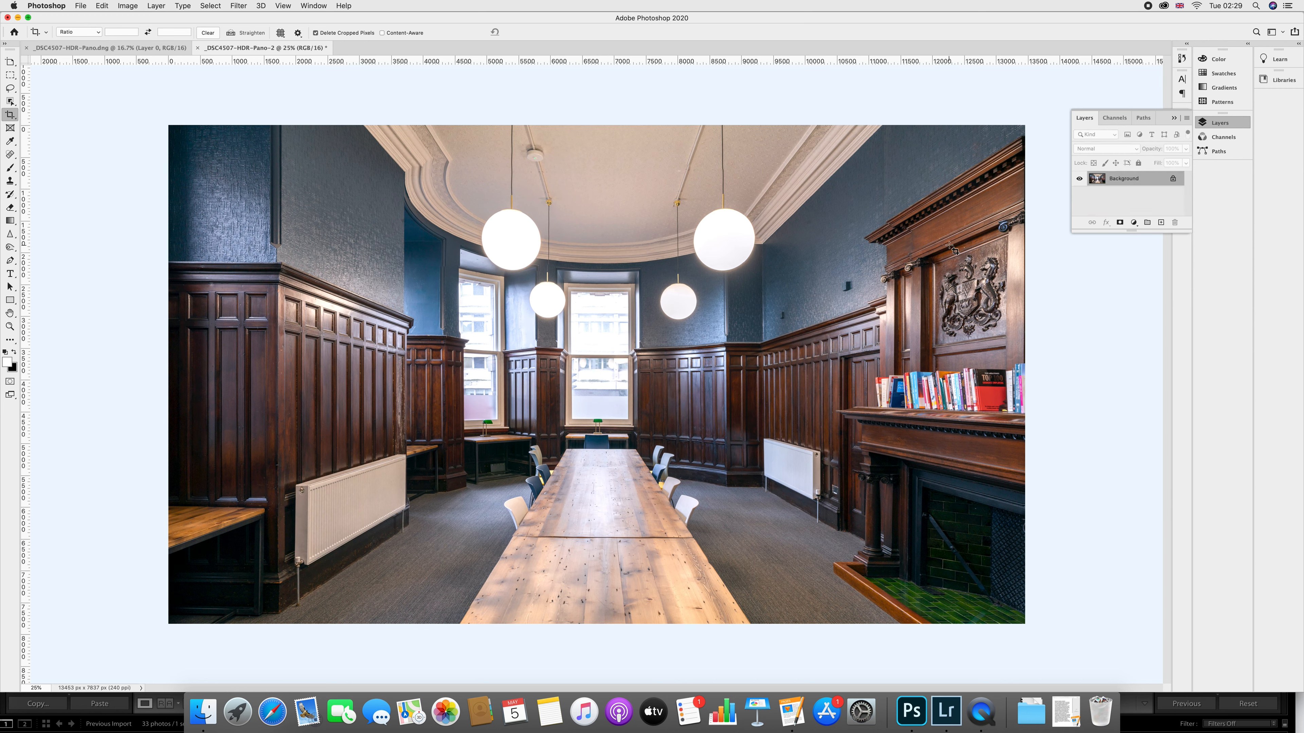
- Extend the canvas by a relative 0.5 mm in both width and height, using black as the extension color
key(super+alt+c)
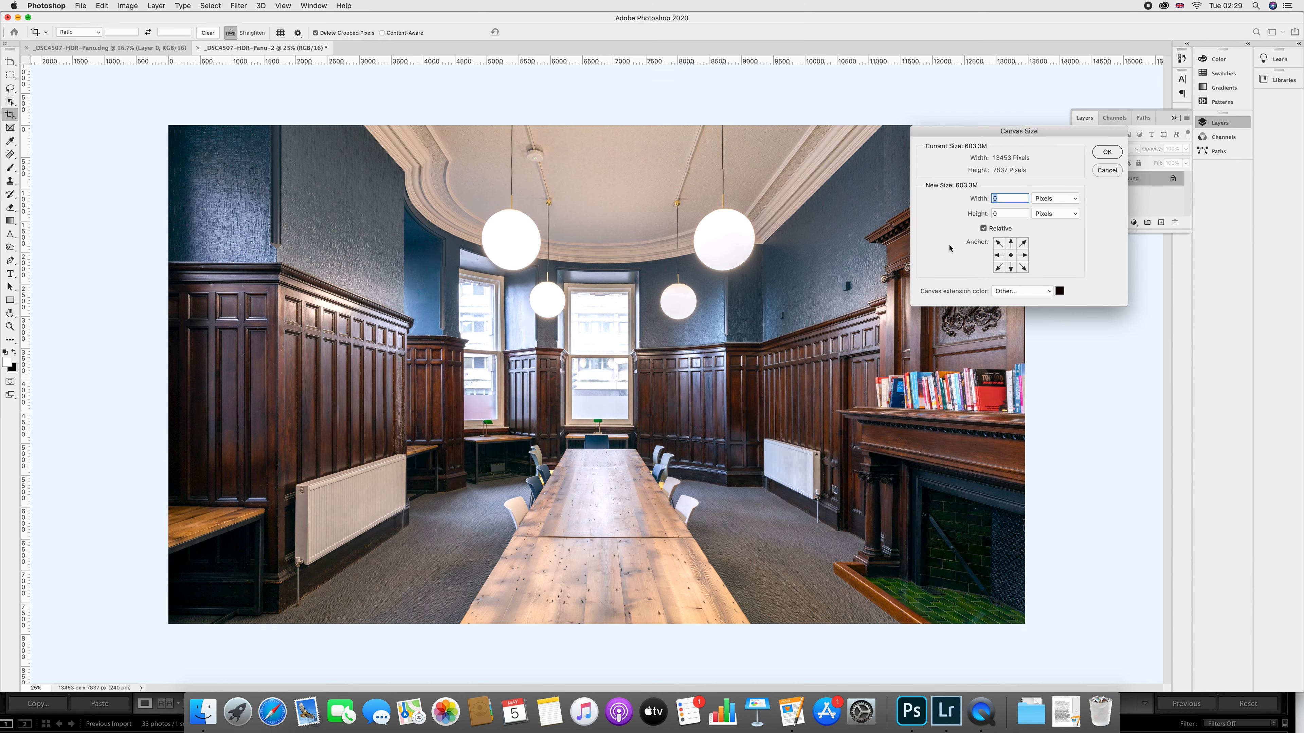
click(984, 229)
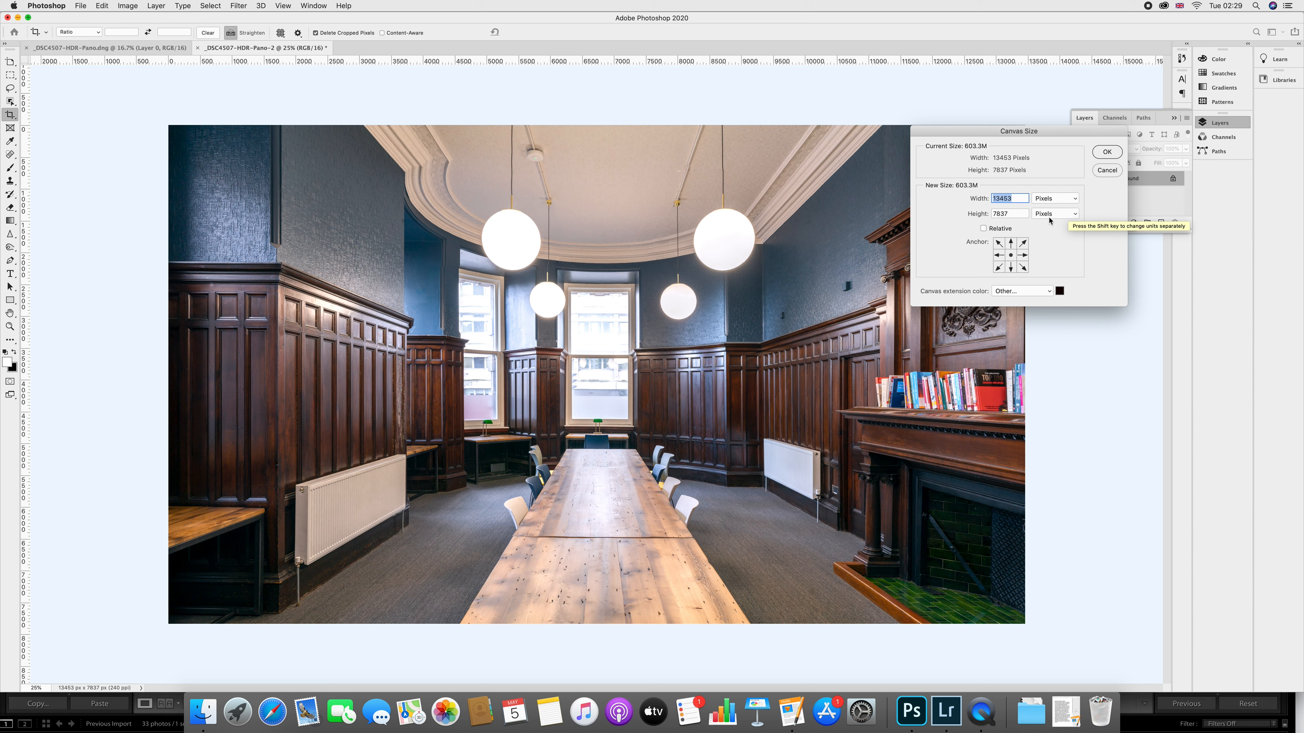
click(1009, 228)
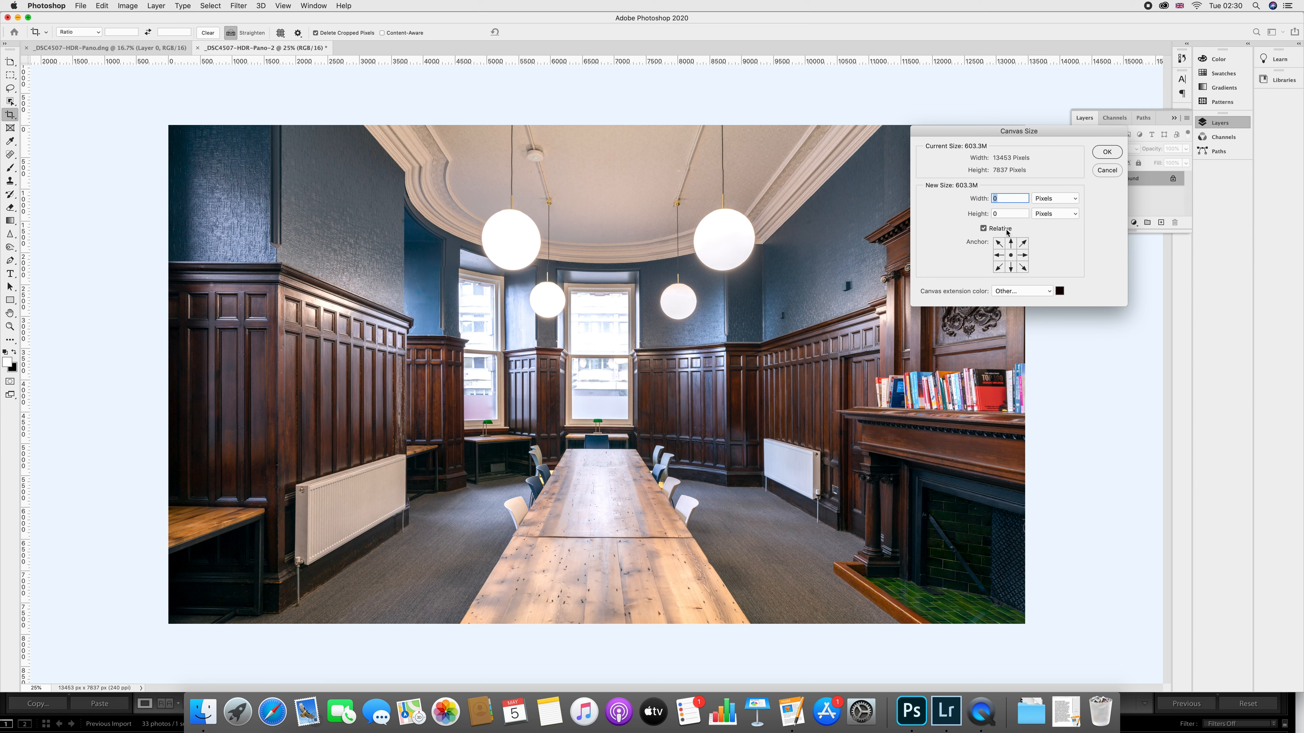
click(1055, 199)
click(1052, 224)
text(.5)
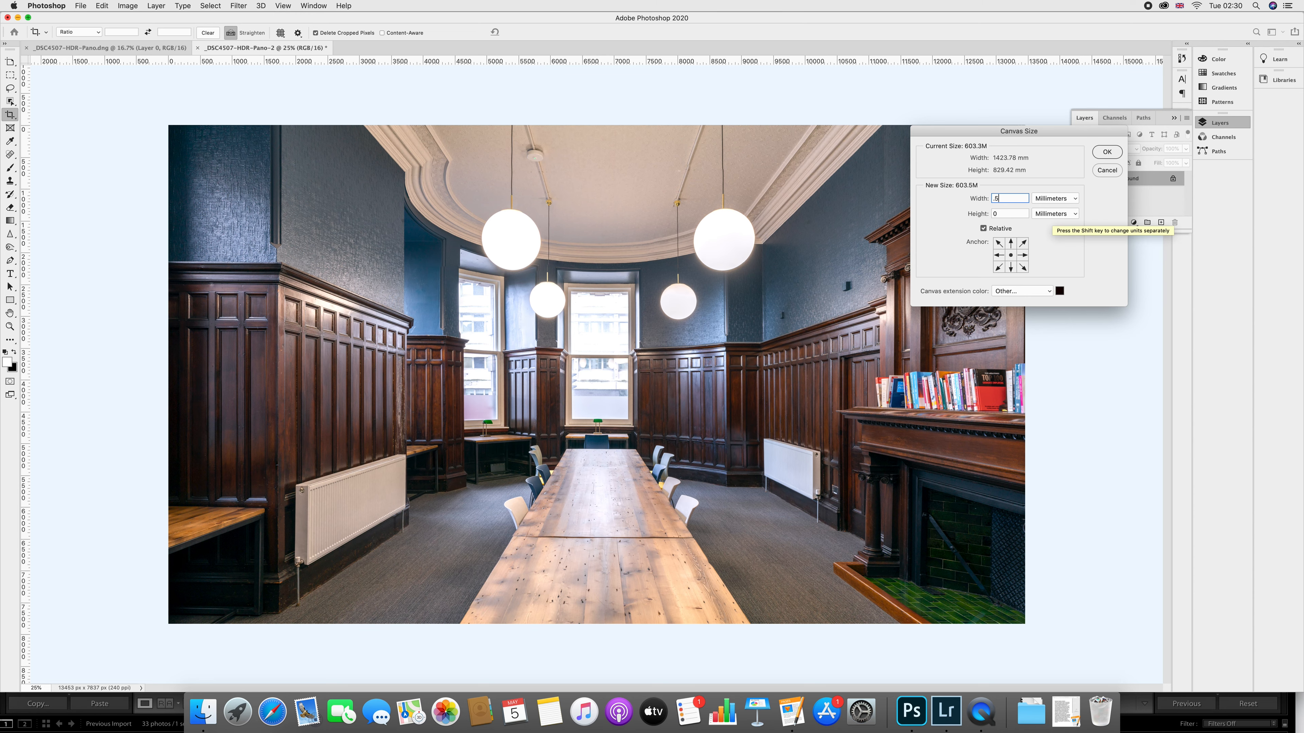
key(Tab)
text(.5)
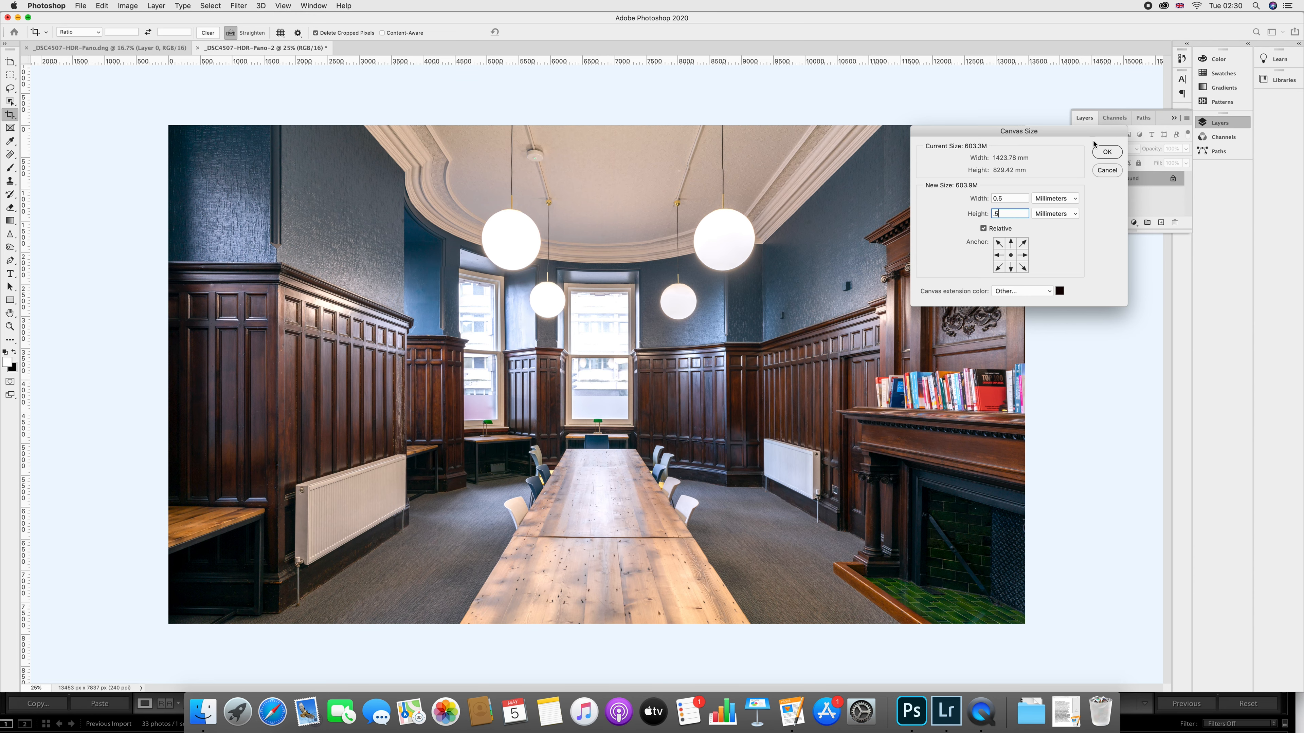
click(1107, 152)
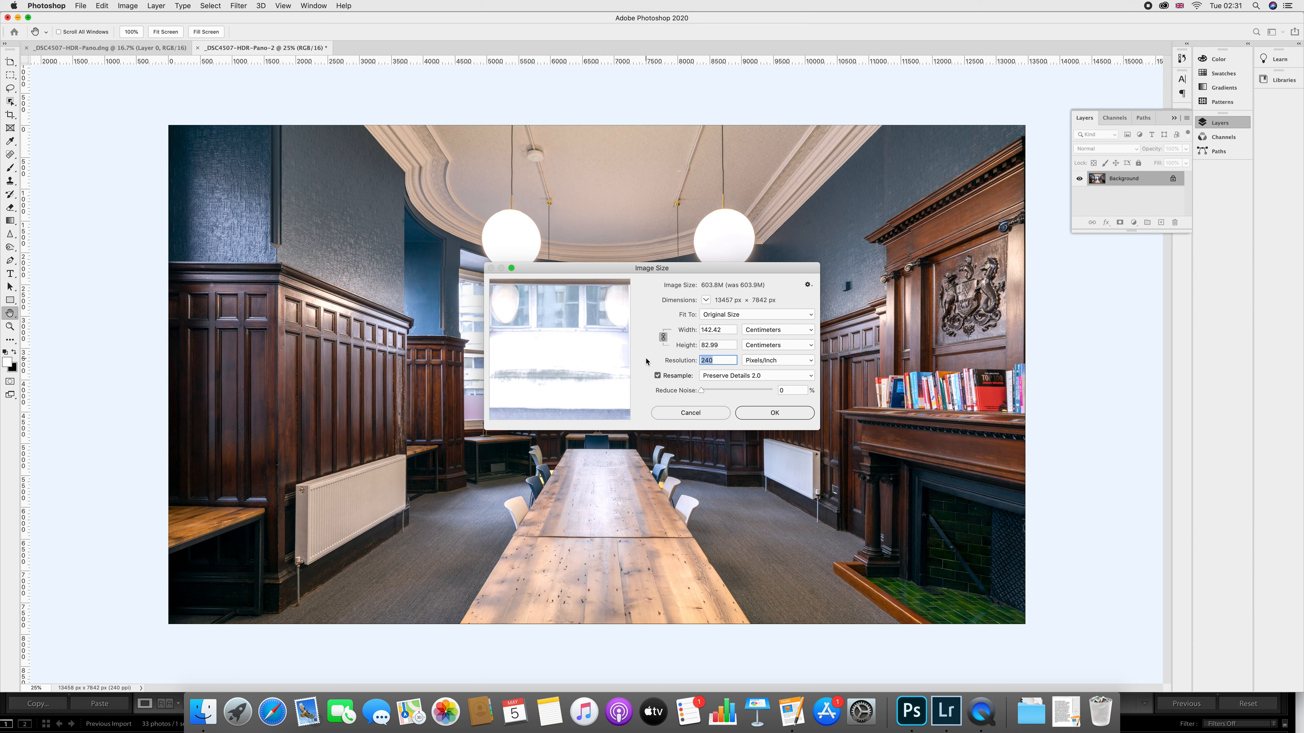
- Set the flattened image's resolution to 300 pixels/inch, resampling with Preserve Details 2.0
text(300)
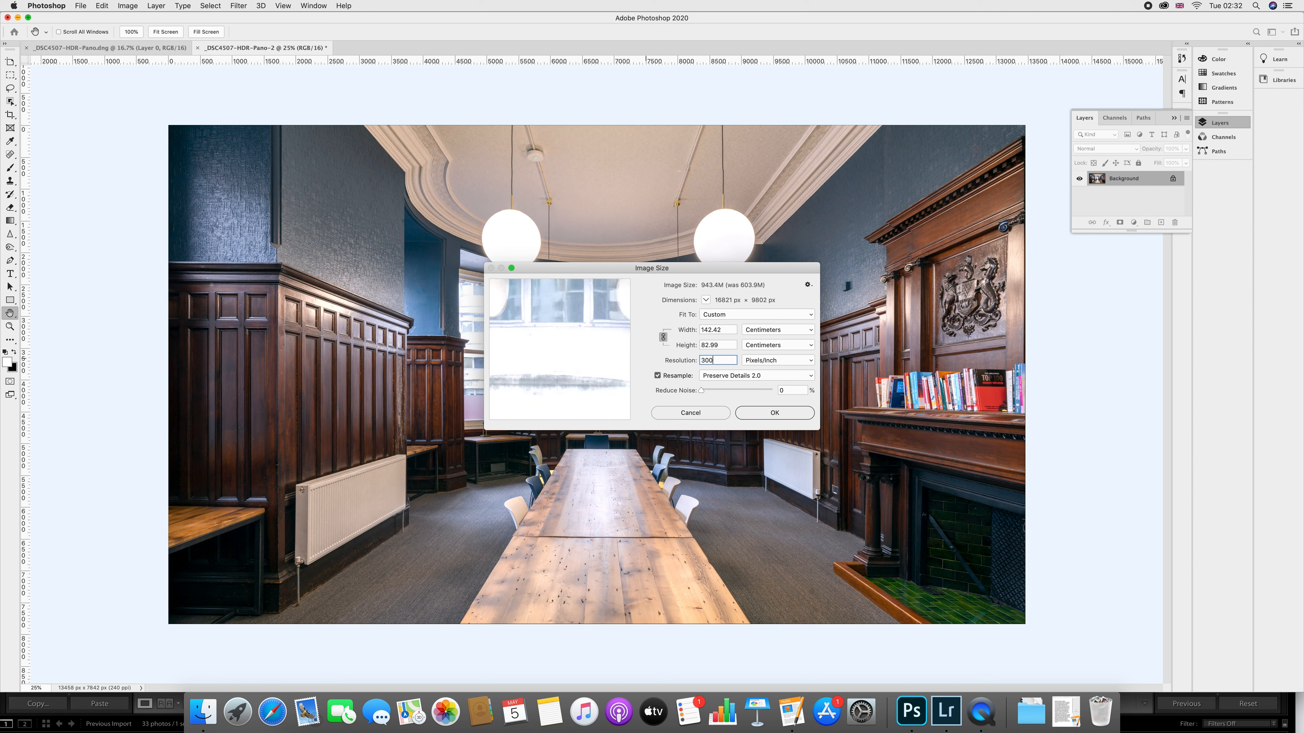
click(755, 411)
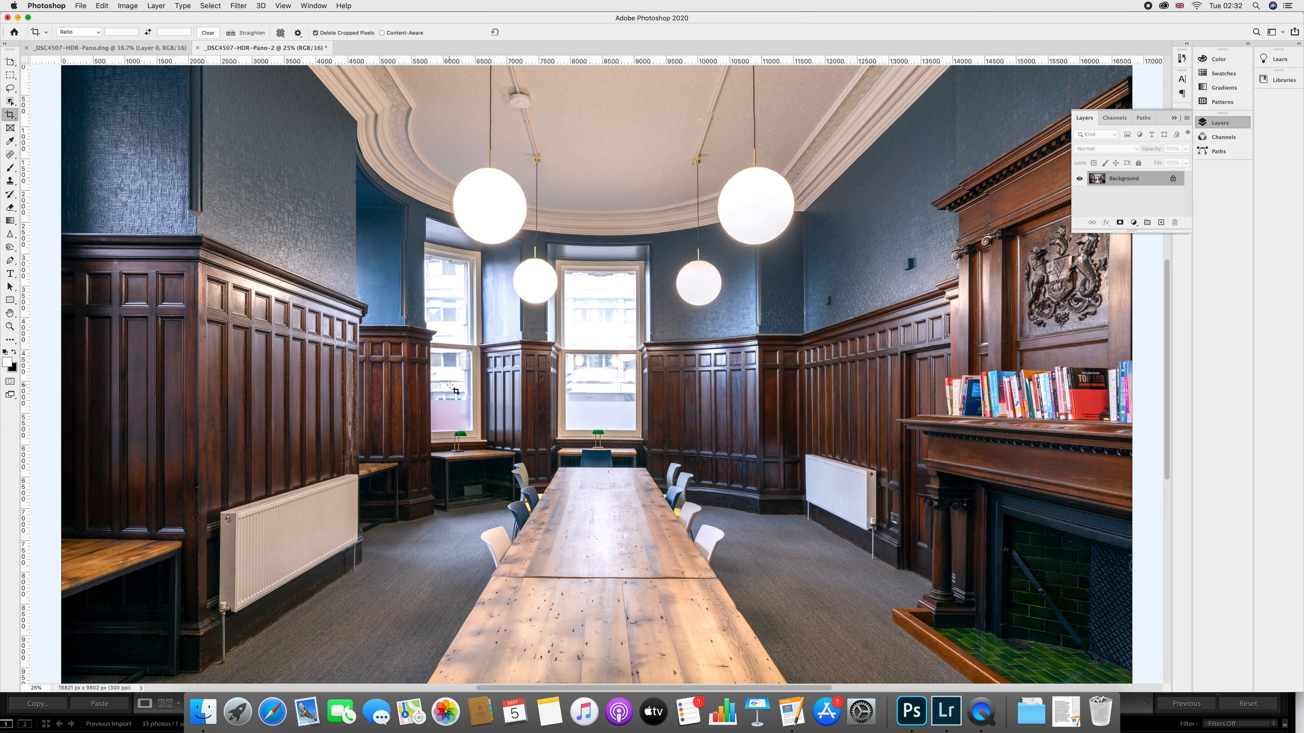
key(super+minus)
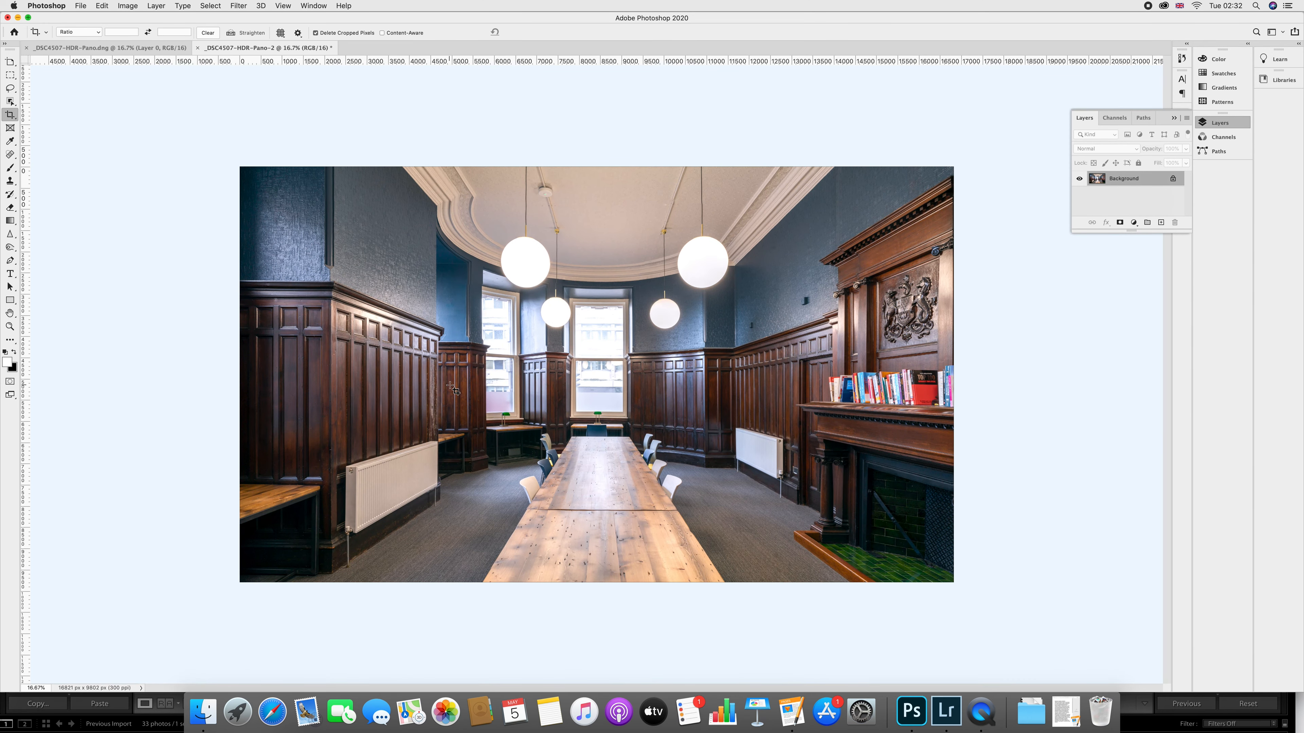
- Begin saving the panorama under a new name and choose the Image Stitches folder on the Desktop as the destination
key(super)
key(super+s)
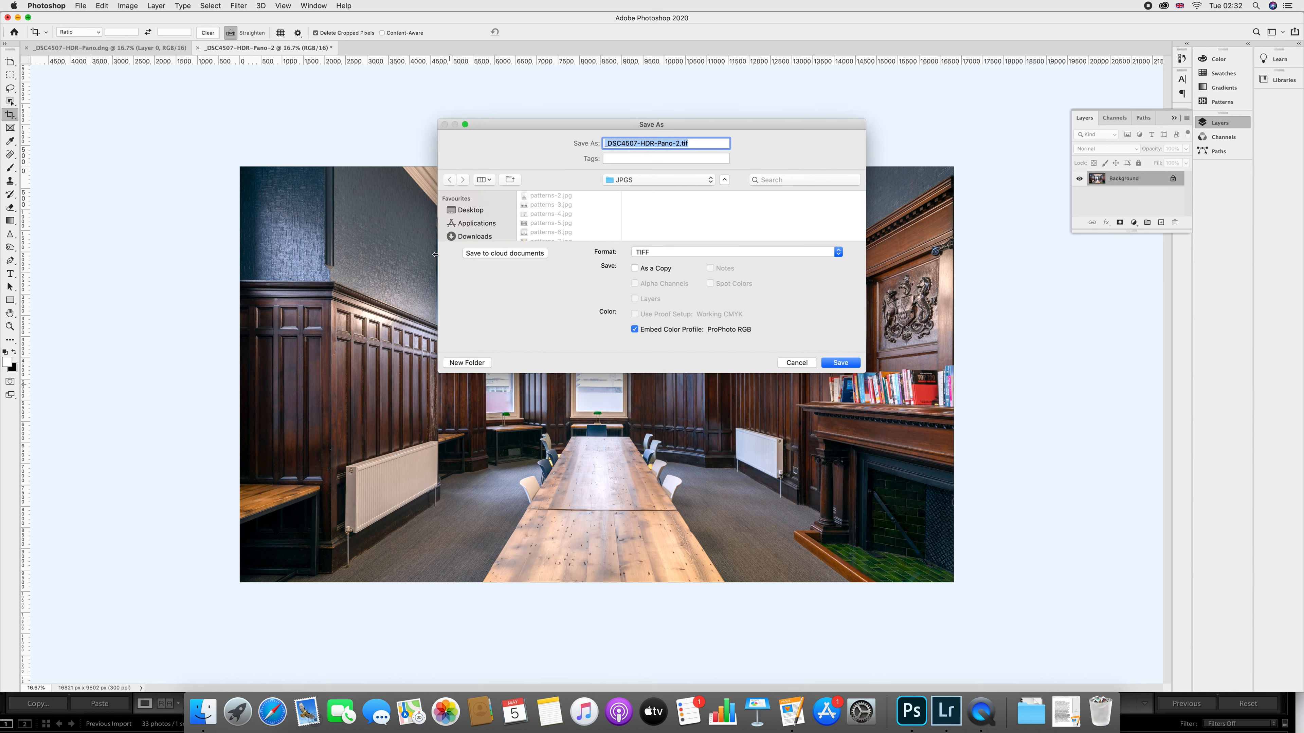
click(475, 214)
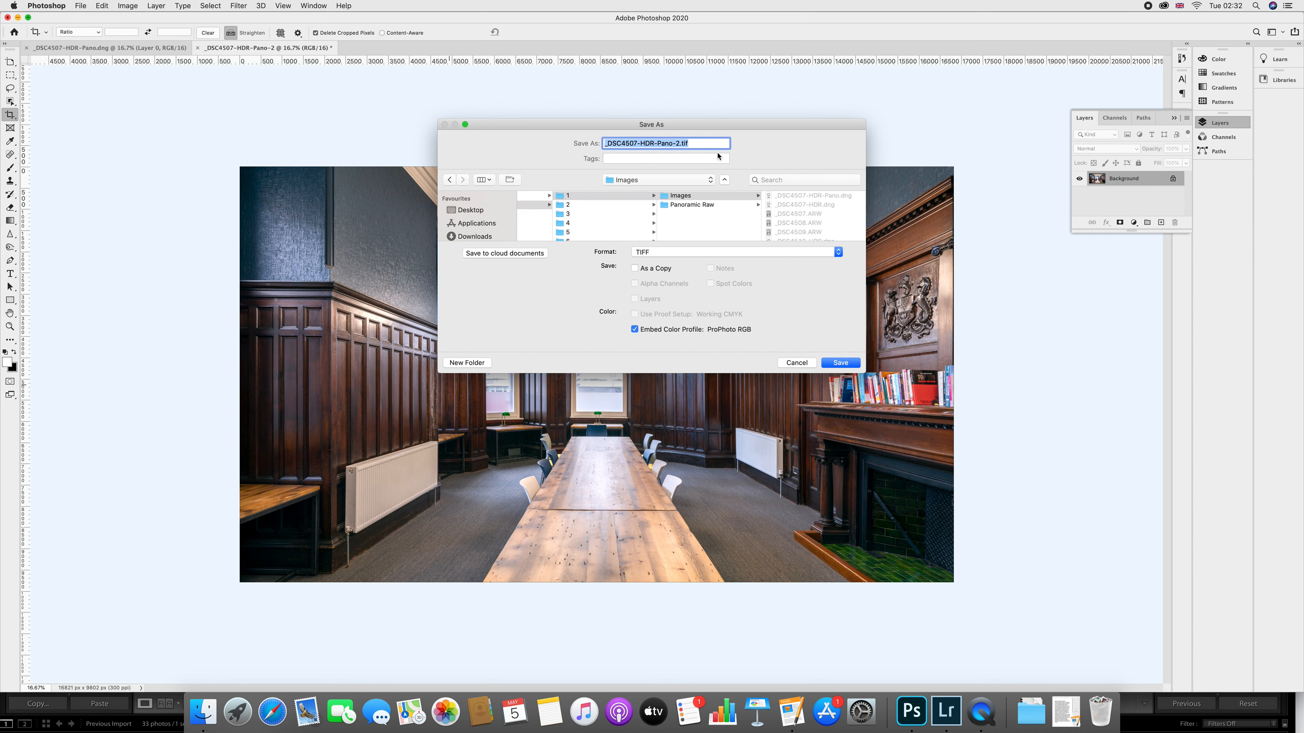
text(John)
click(456, 211)
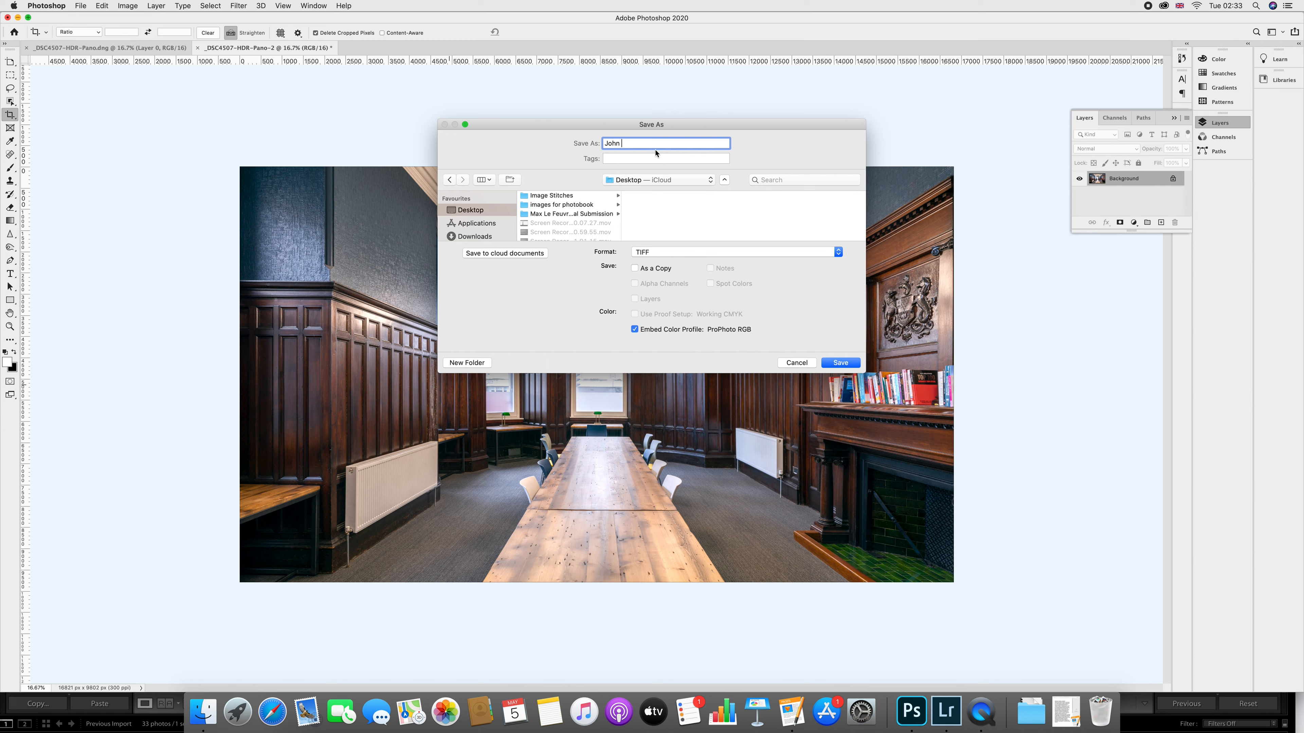
click(554, 196)
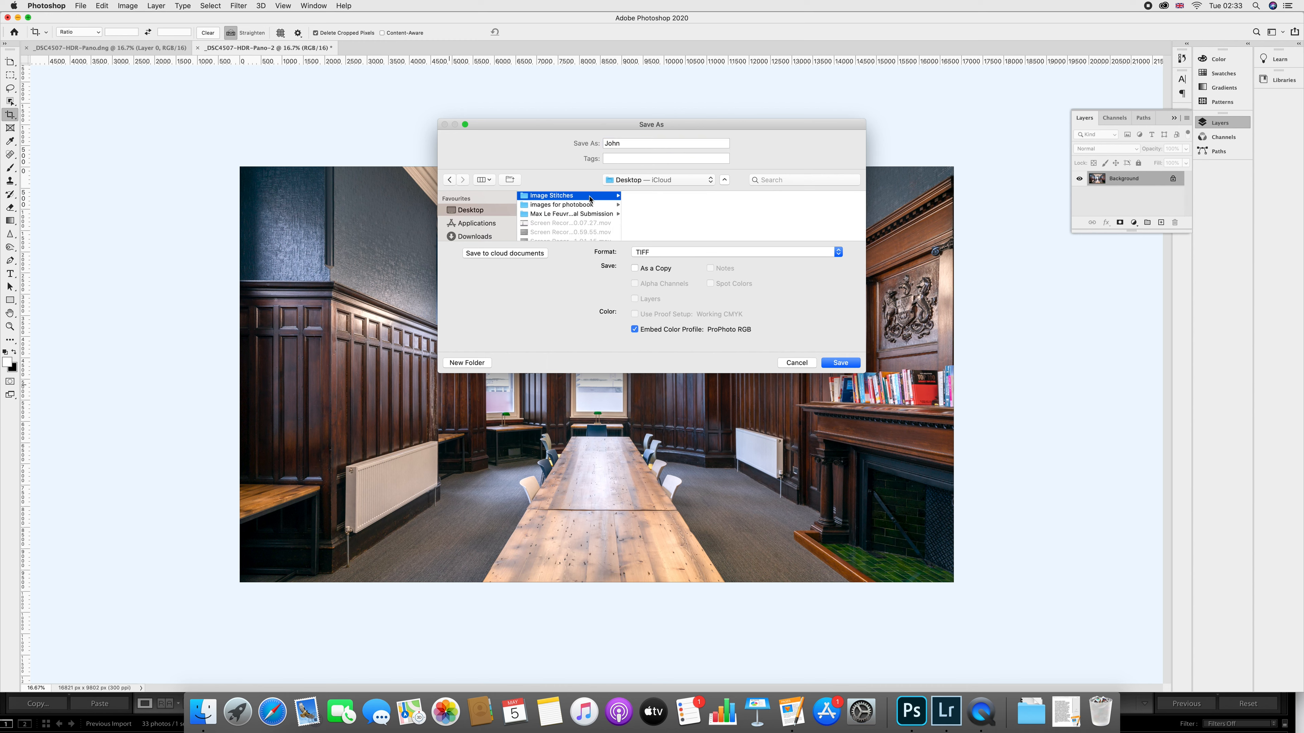
click(651, 148)
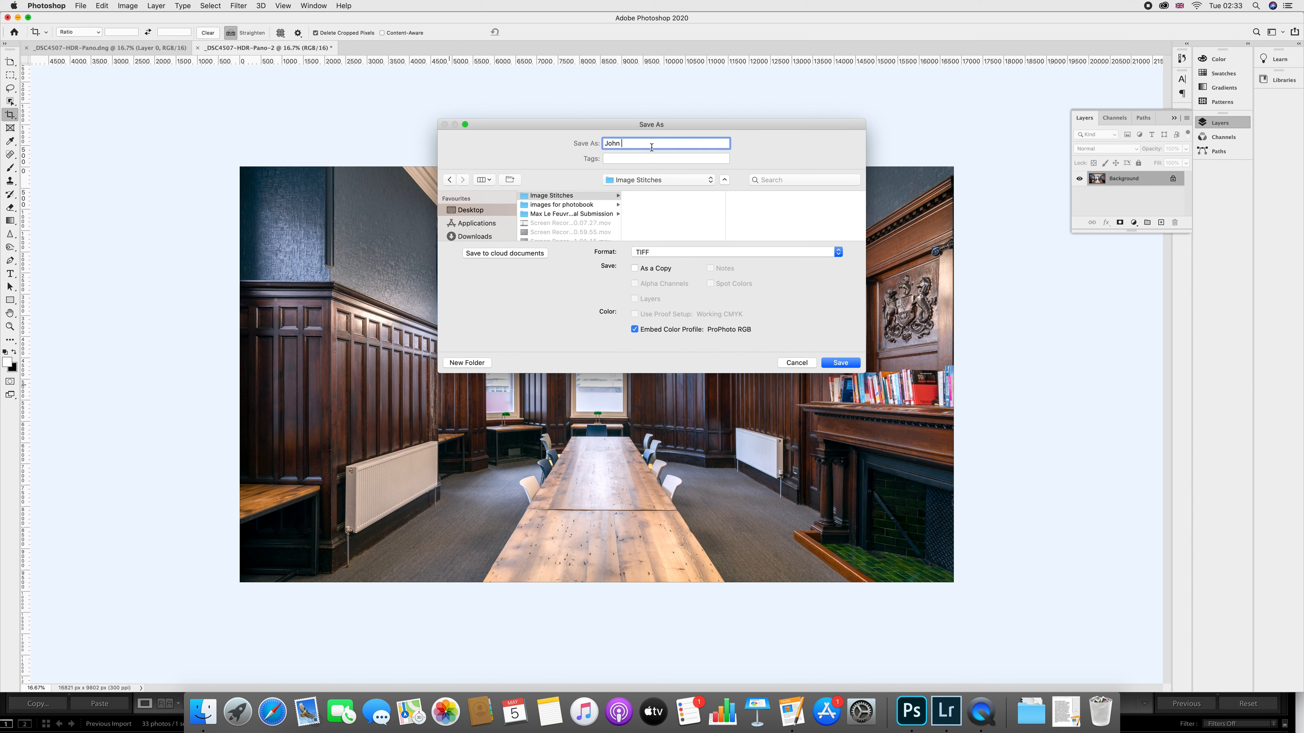
- Name the file John Bell House Library and save it as an uncompressed TIFF with interleaved pixel order and Macintosh byte order
text(John Bell House library)
key(BackSpace)
key(BackSpace)
key(BackSpace)
key(BackSpace)
key(BackSpace)
key(BackSpace)
text(ibrary)
click(829, 363)
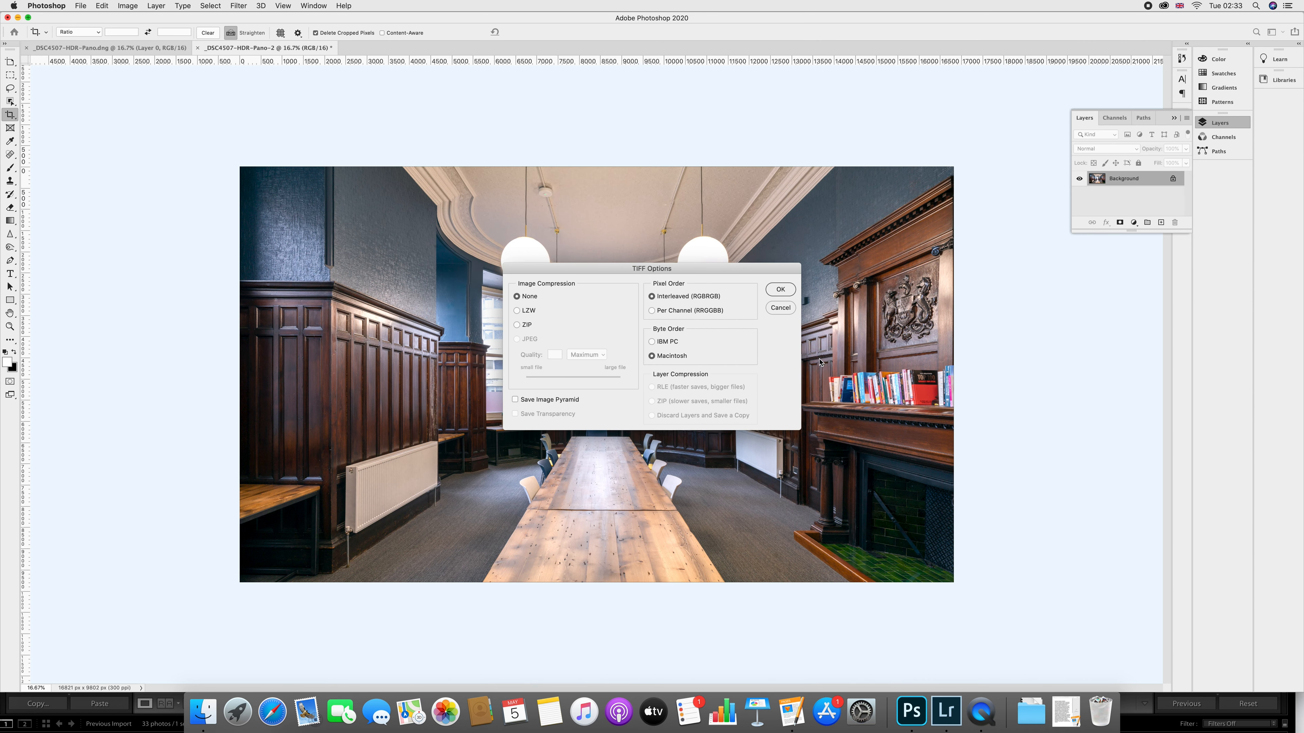
click(771, 292)
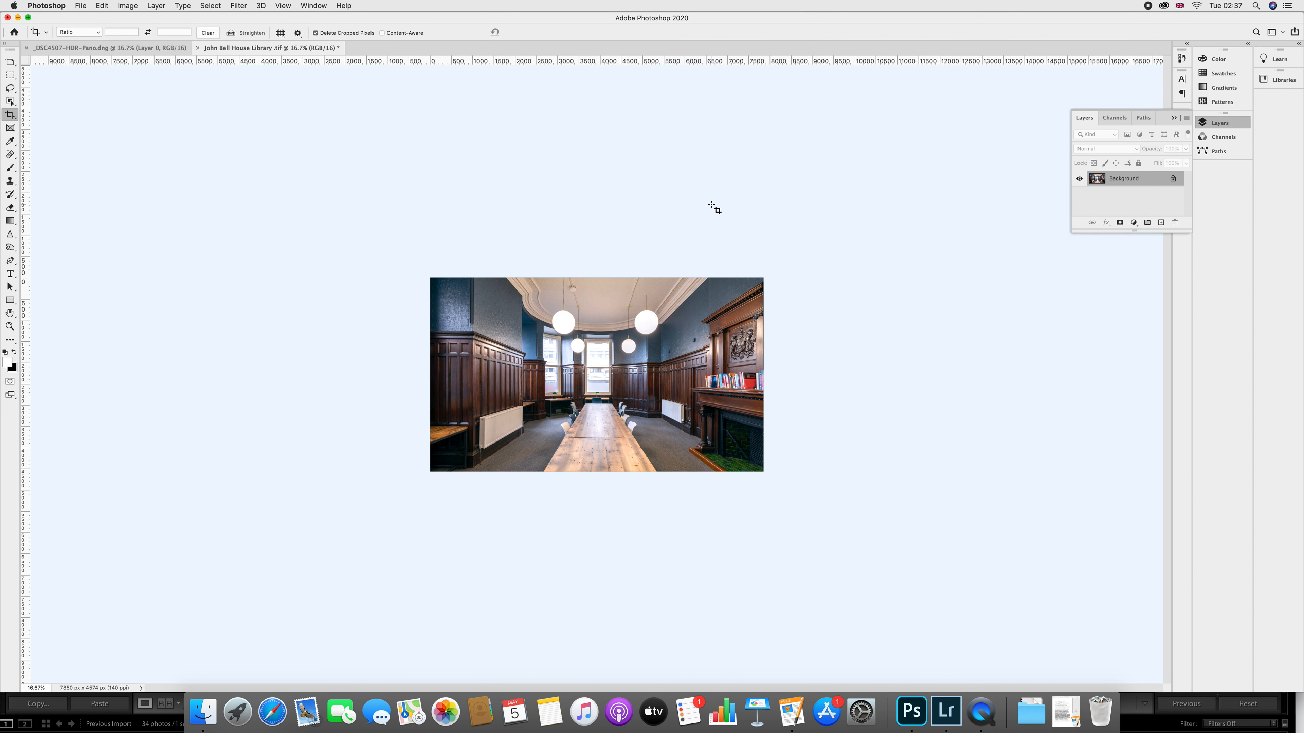
key(super)
key(super+equal)
key(super+equal)
key(super+equal)
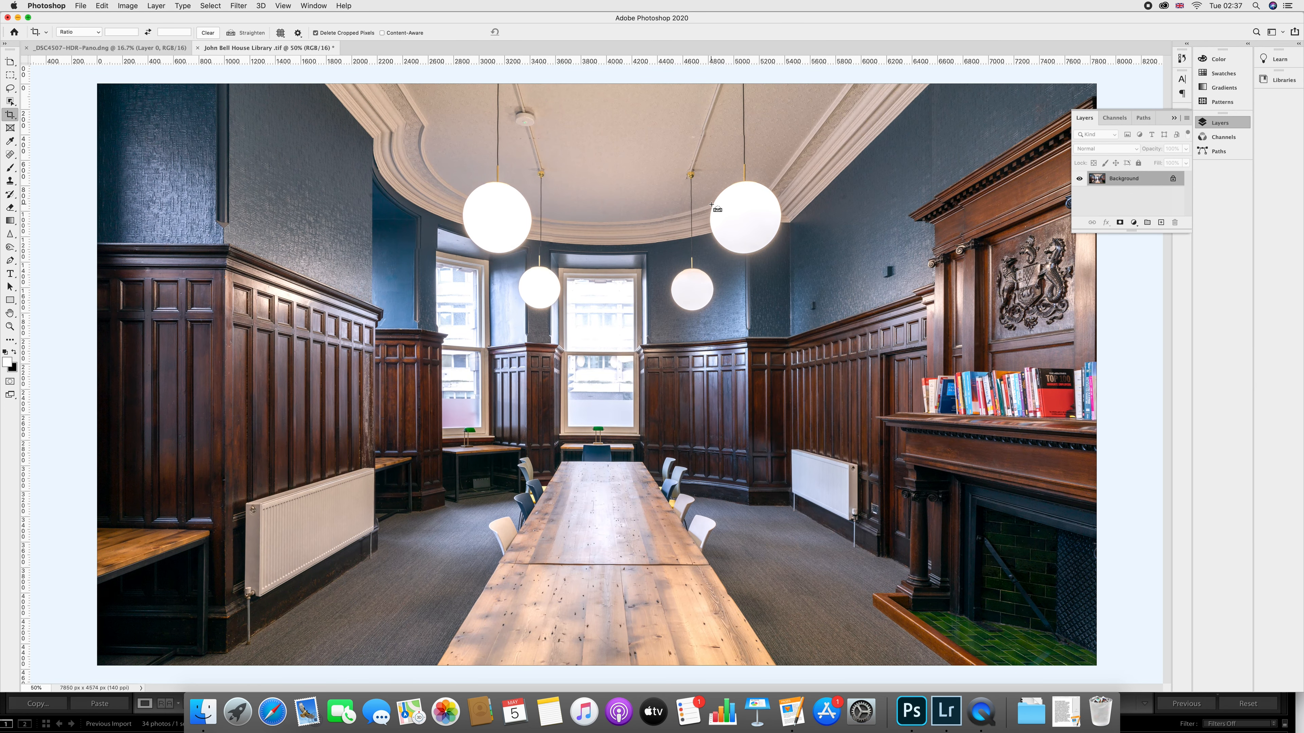